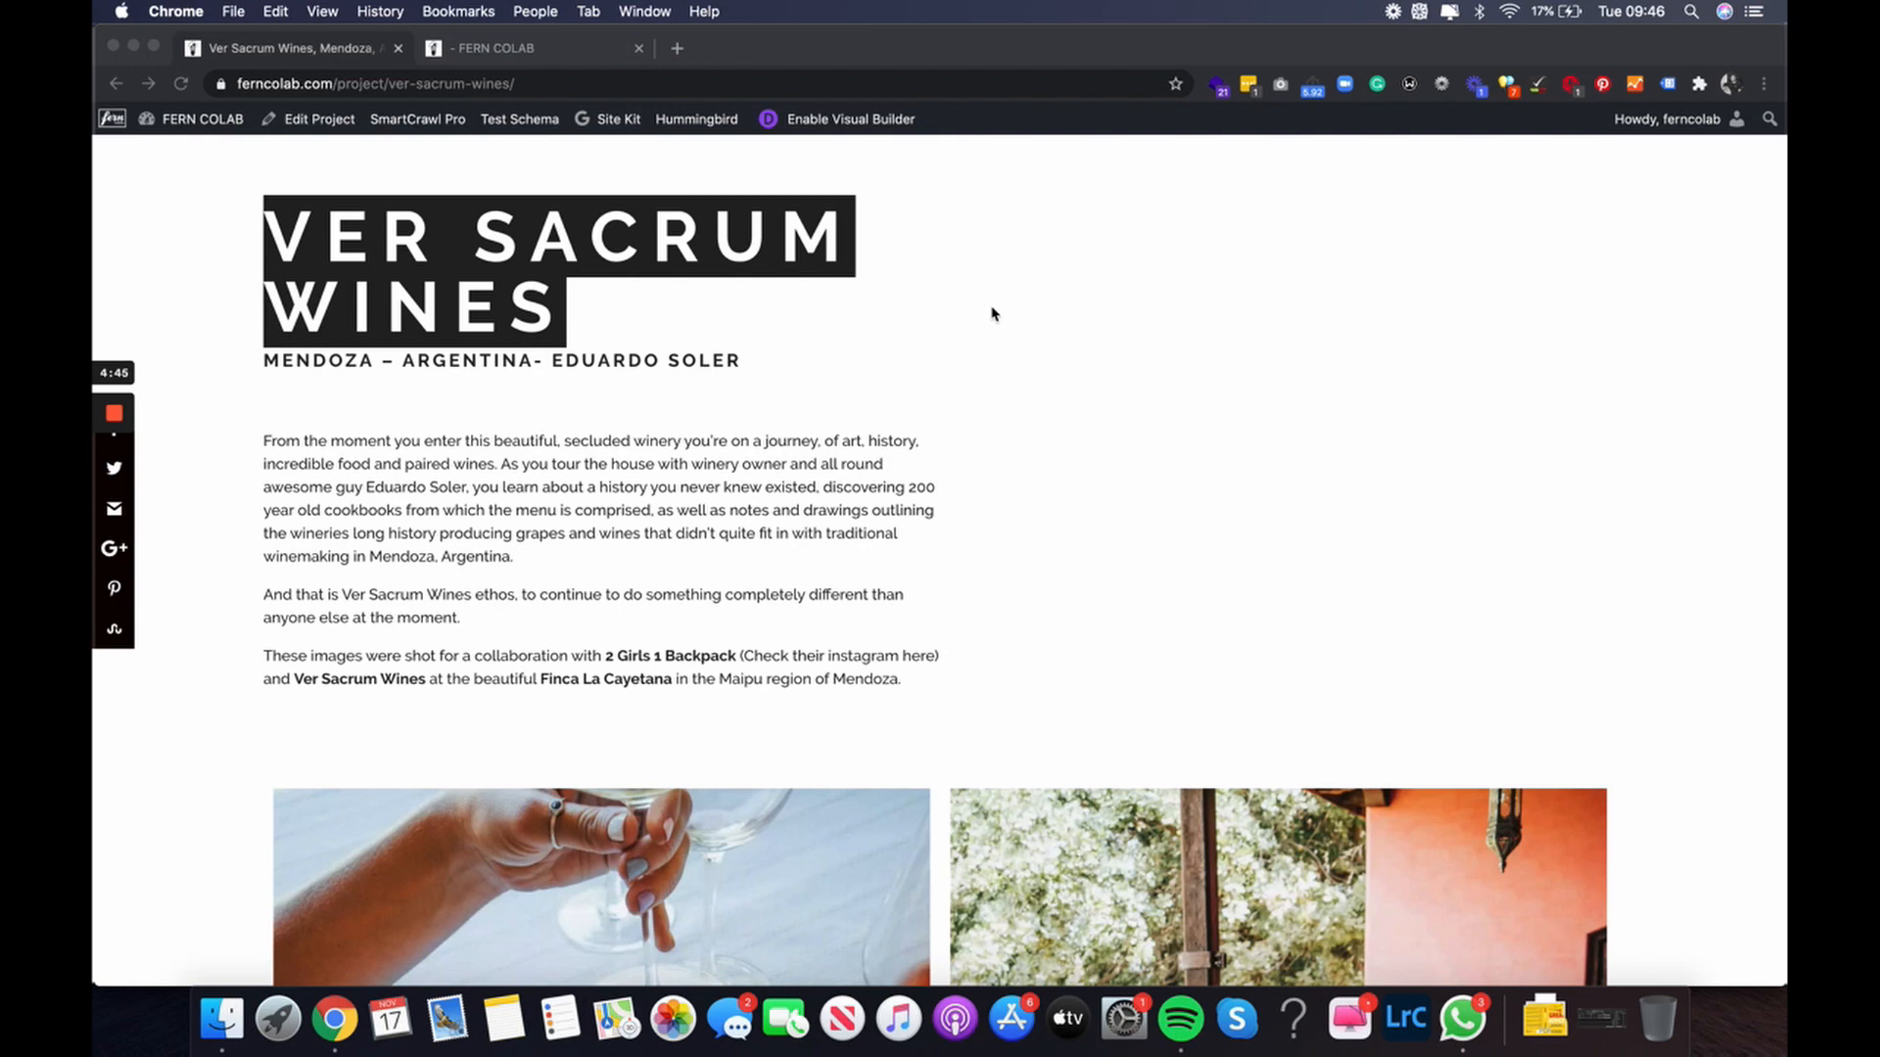
Review the published Ver Sacrum Wines project page, from the heading and intro text down through the photo gallery.
scroll(992, 313, down, 5)
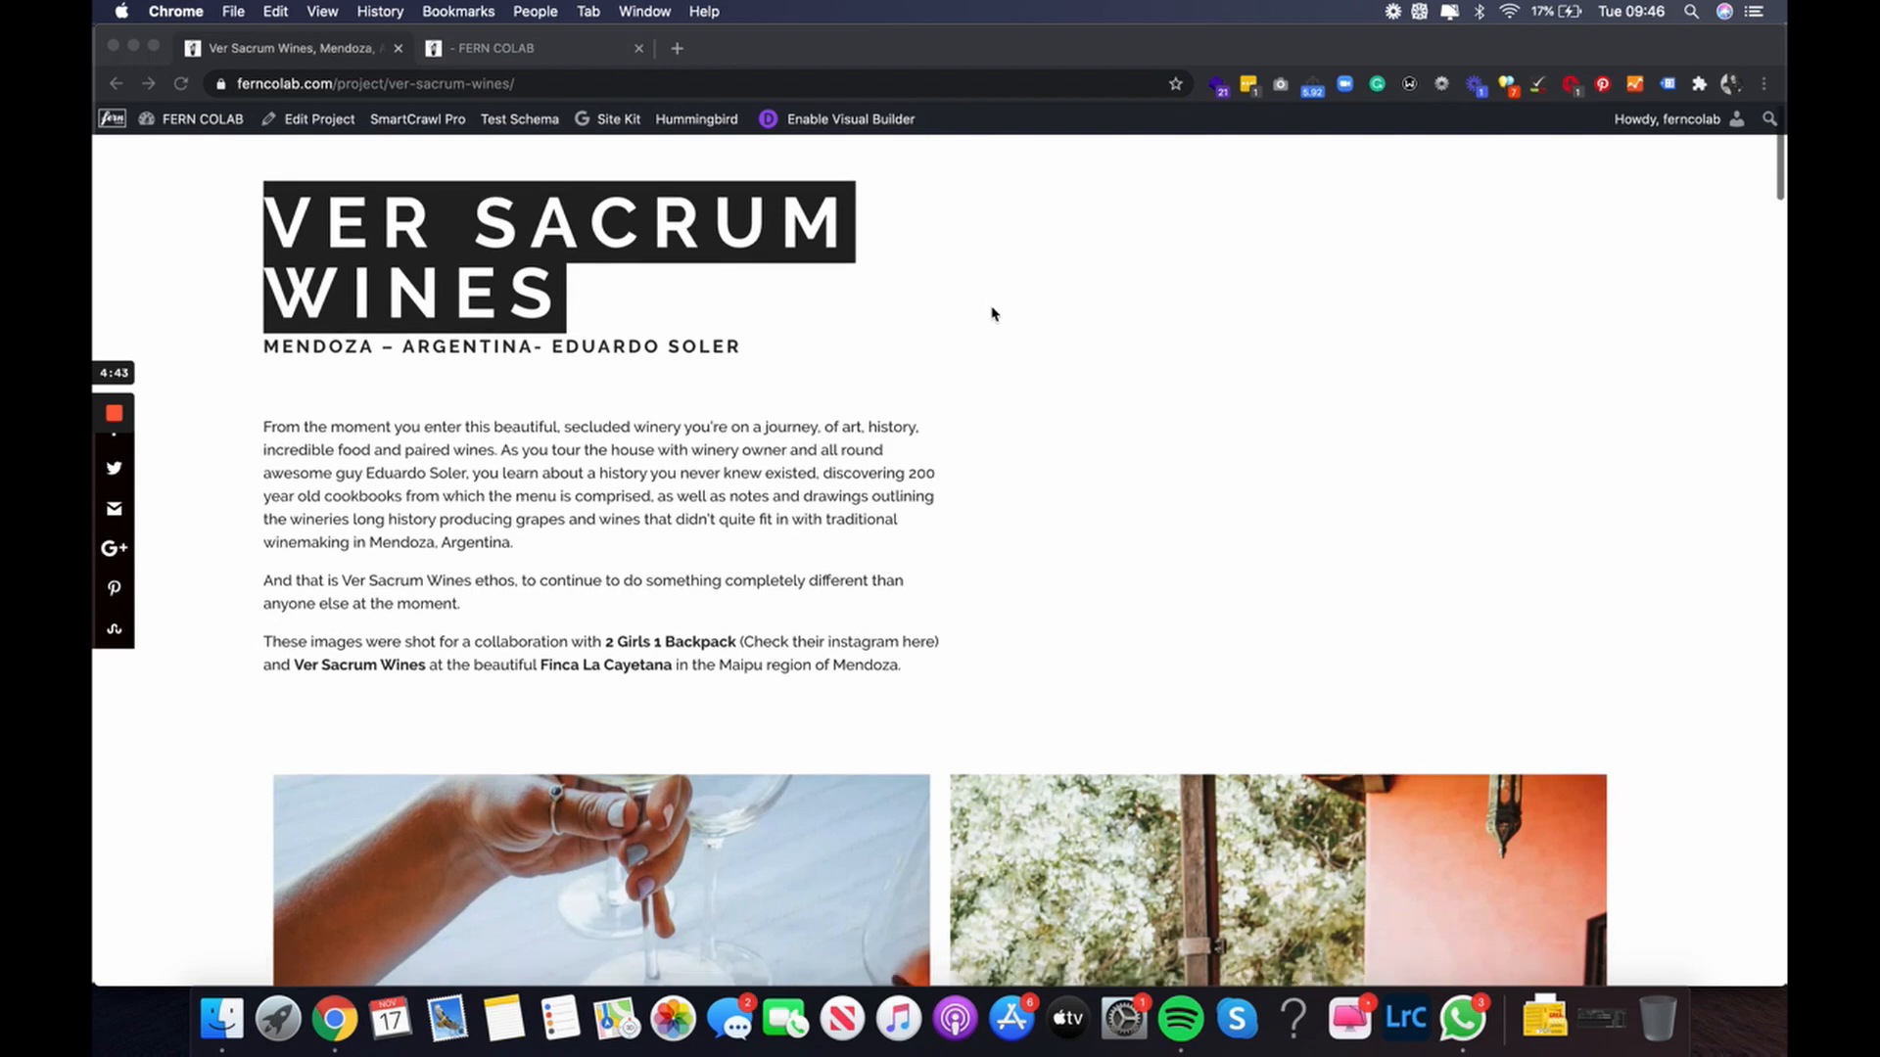
scroll(992, 313, up, 5)
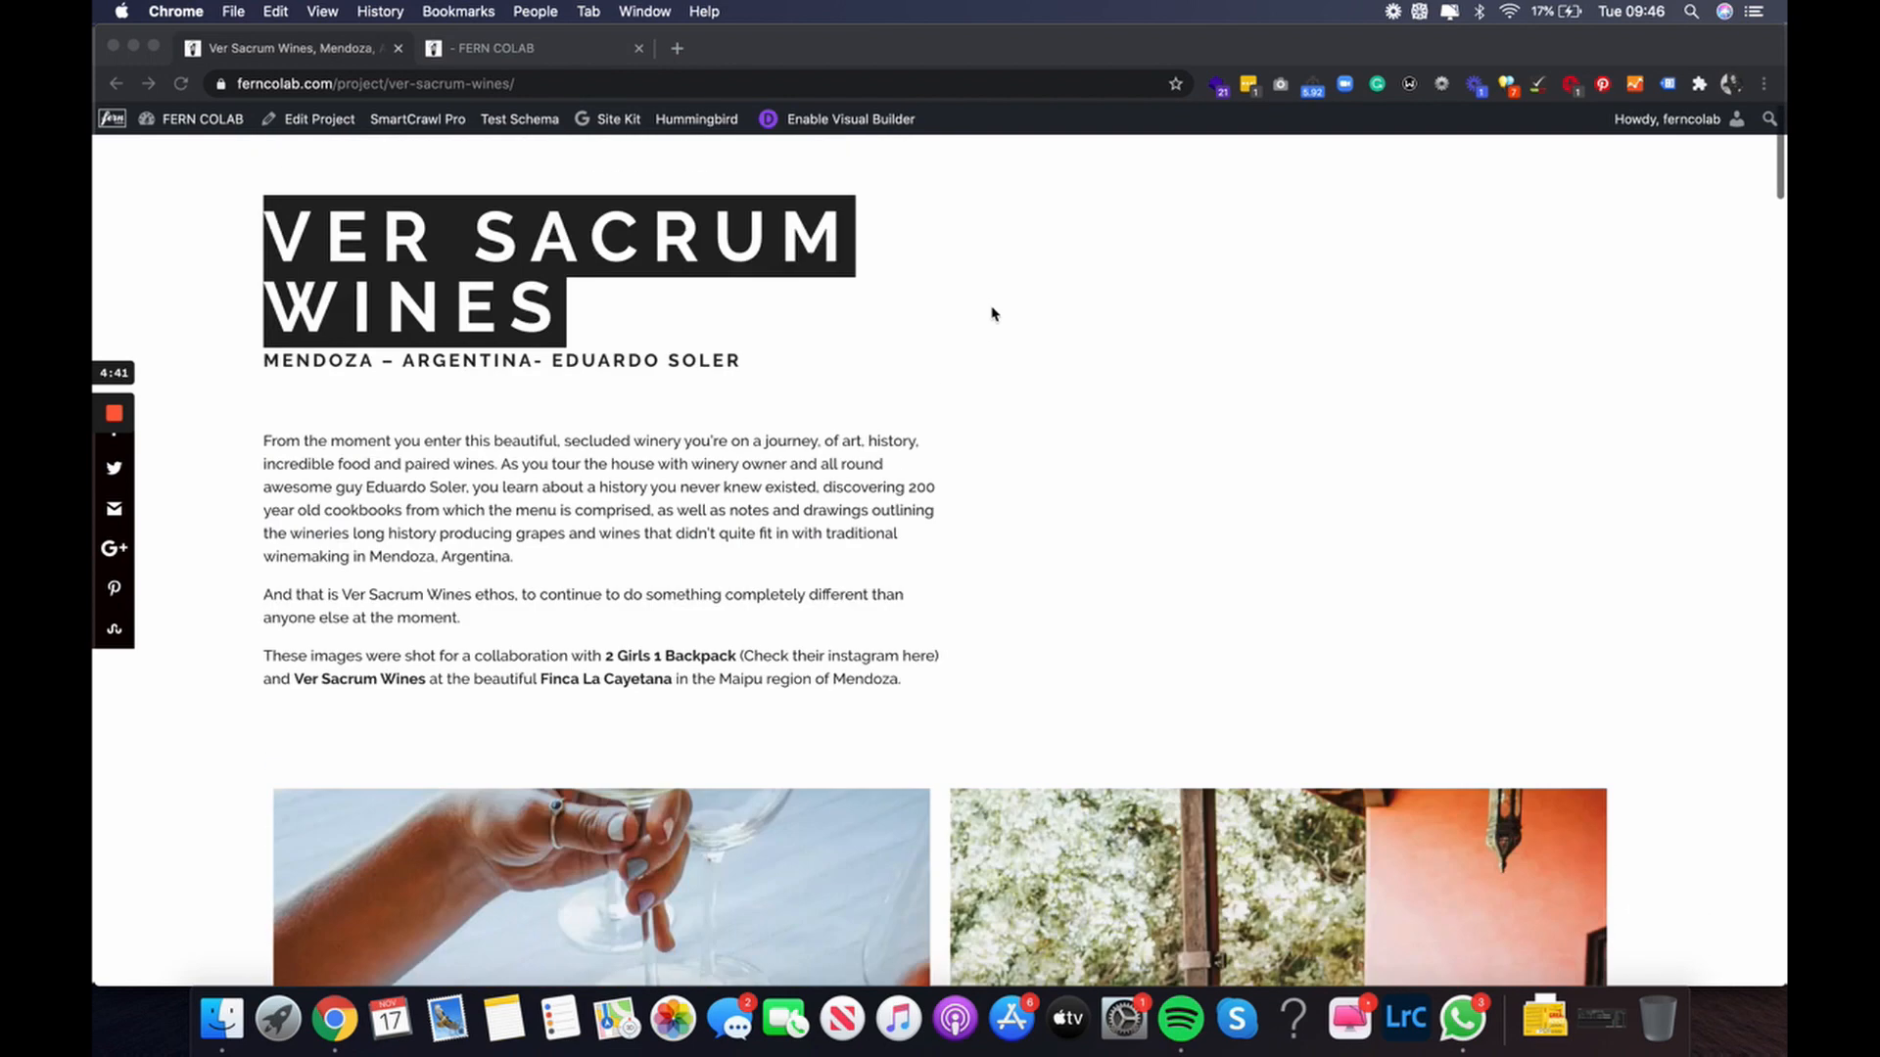
scroll(992, 313, down, 10)
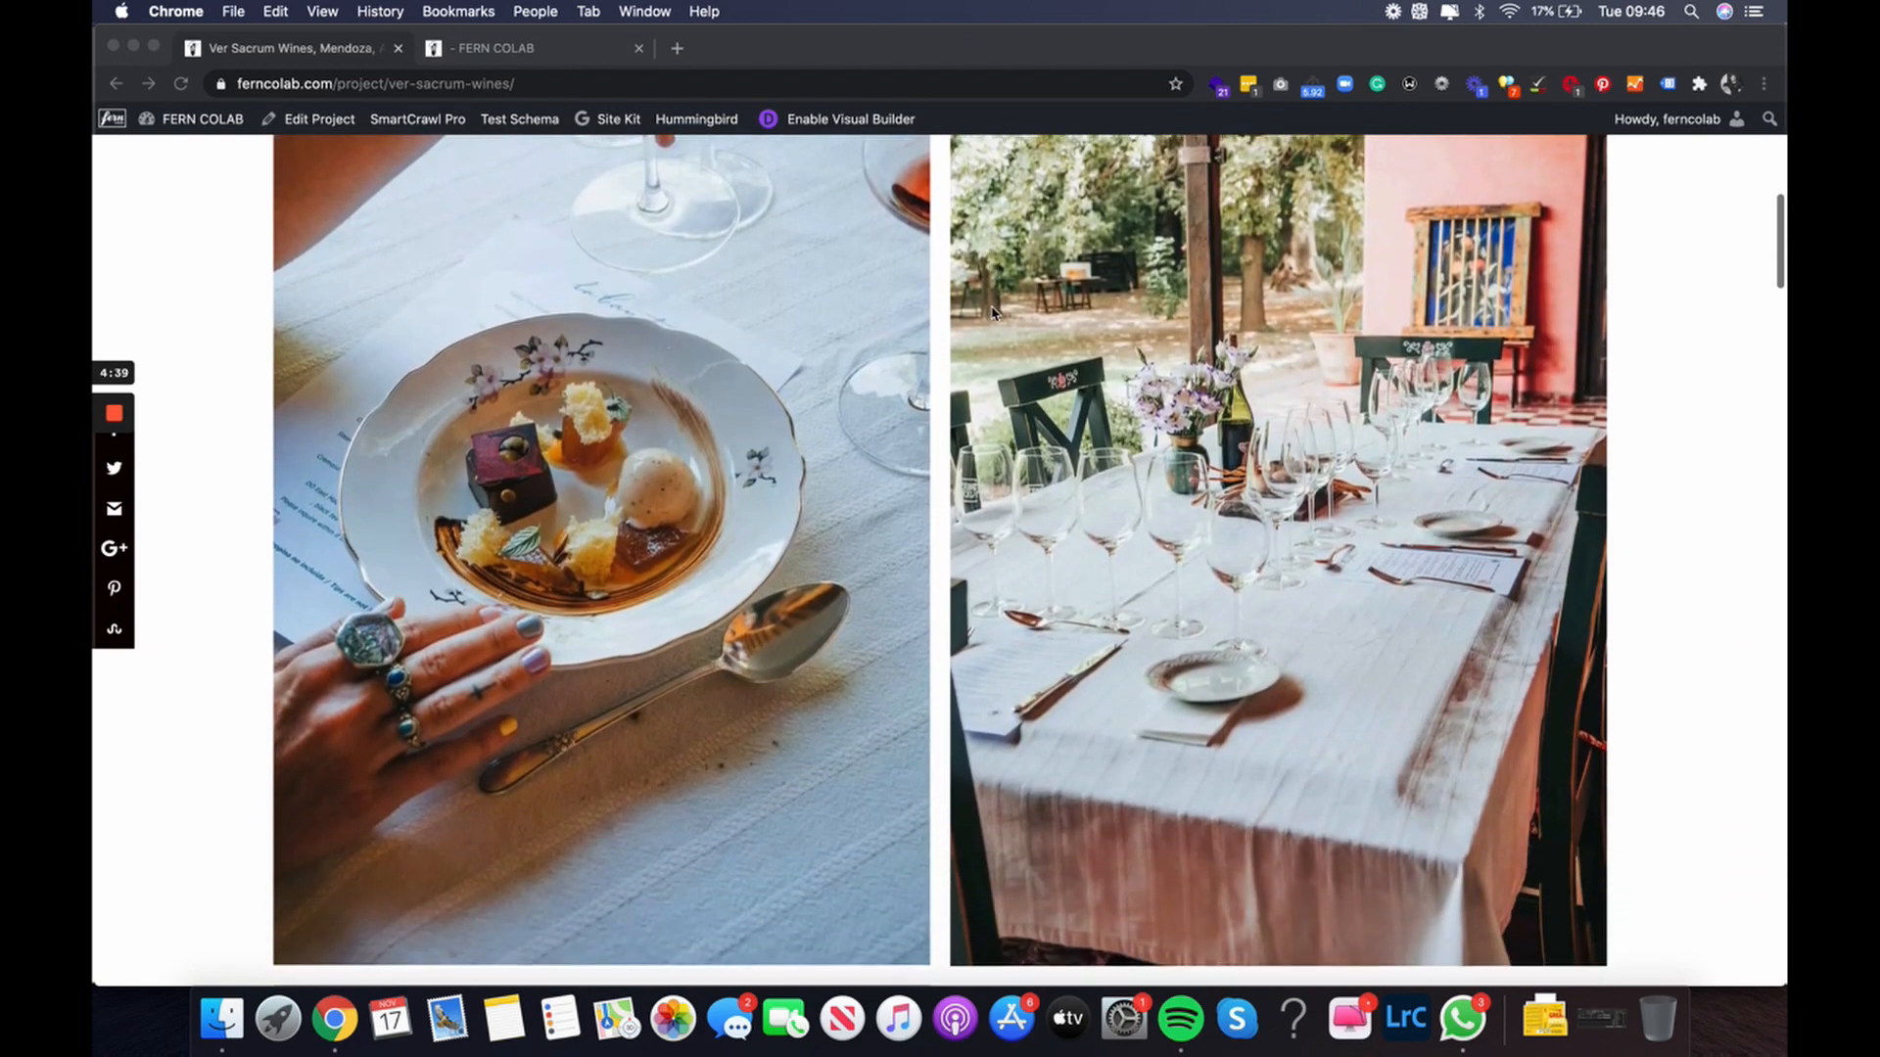
scroll(991, 313, up, 10)
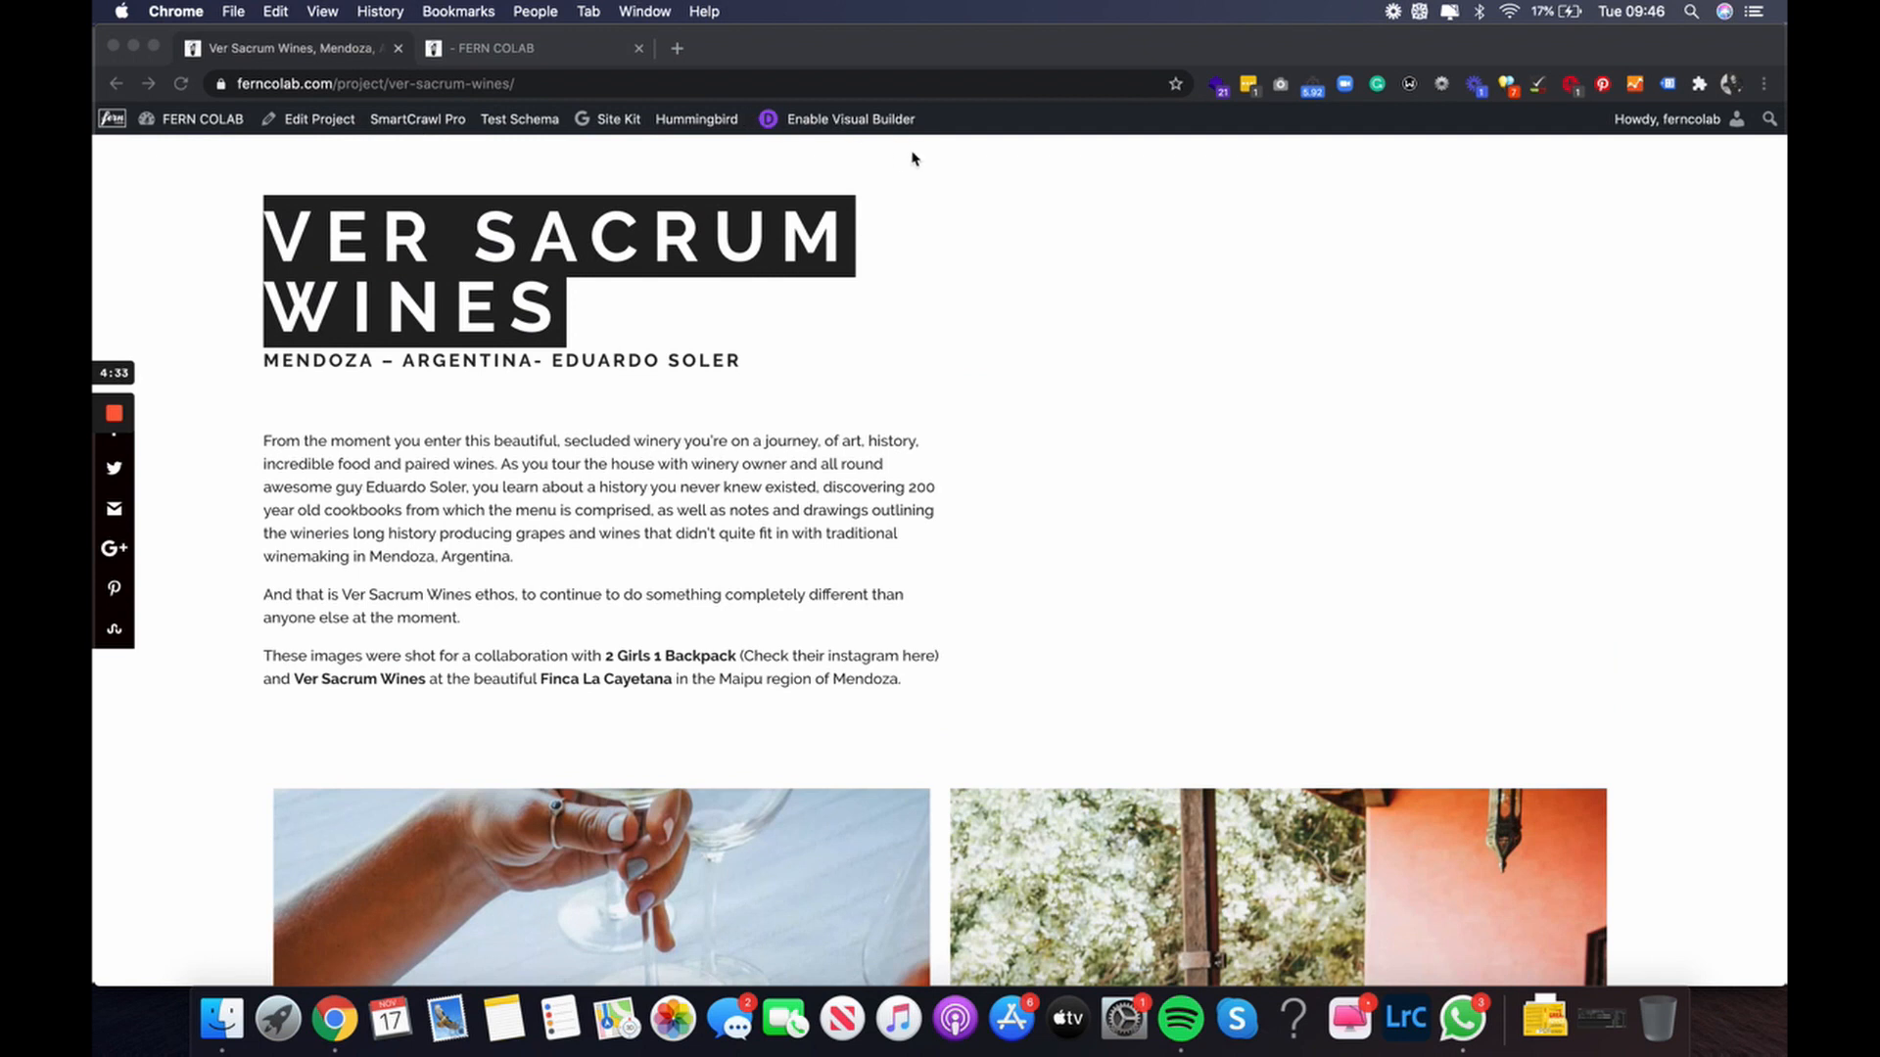
click(928, 209)
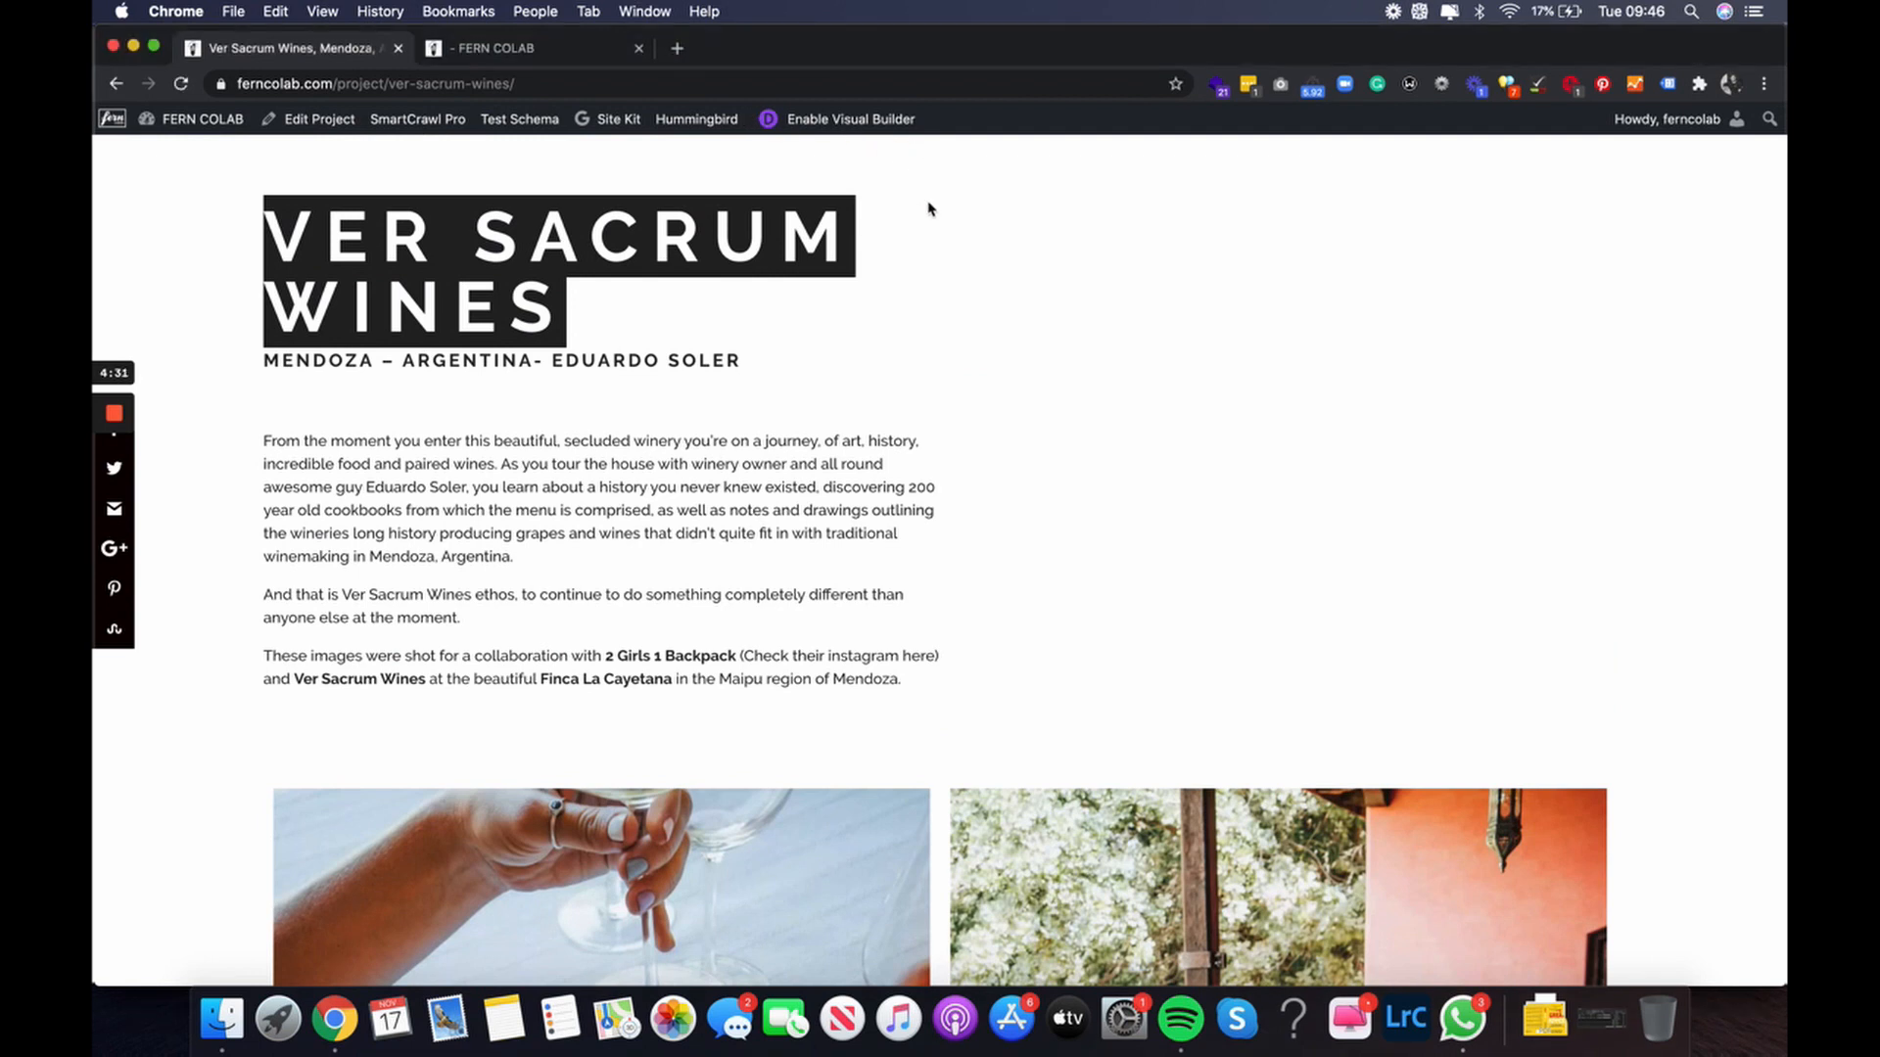
scroll(928, 209, down, 2)
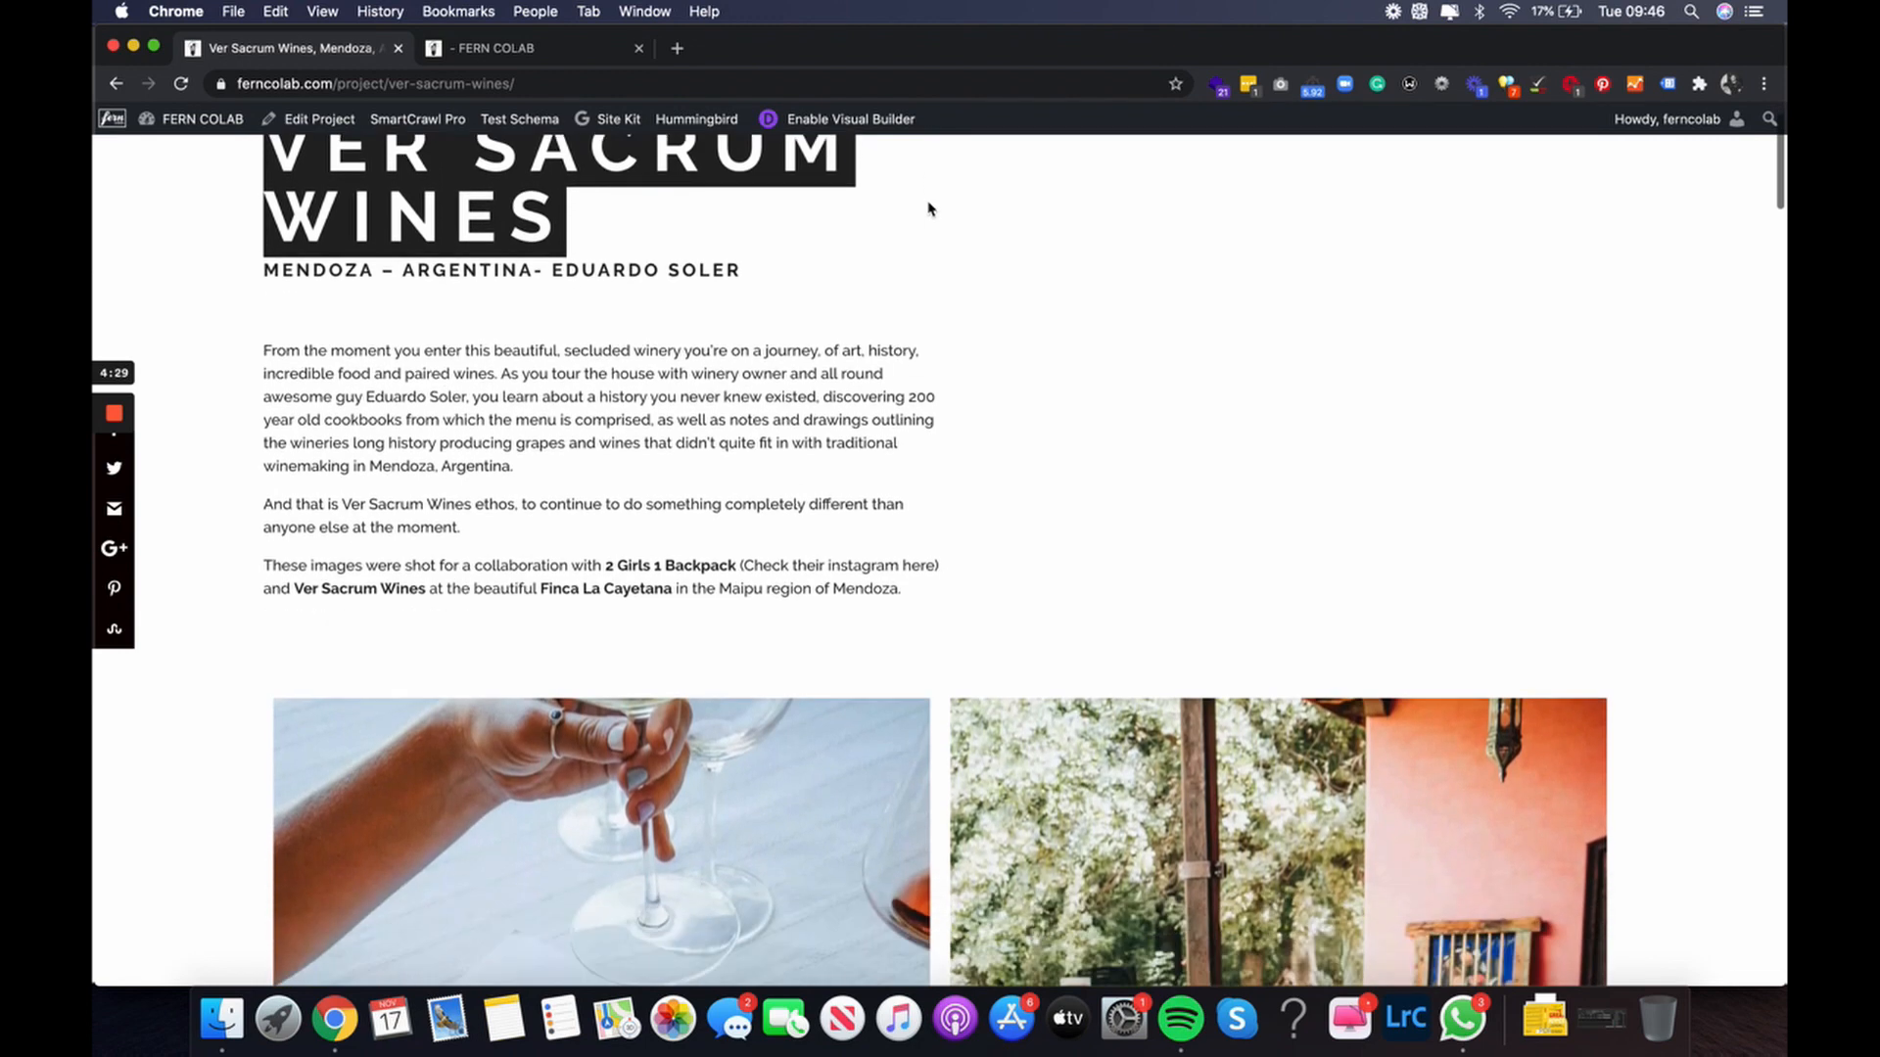
scroll(928, 208, down, 6)
scroll(848, 264, down, 15)
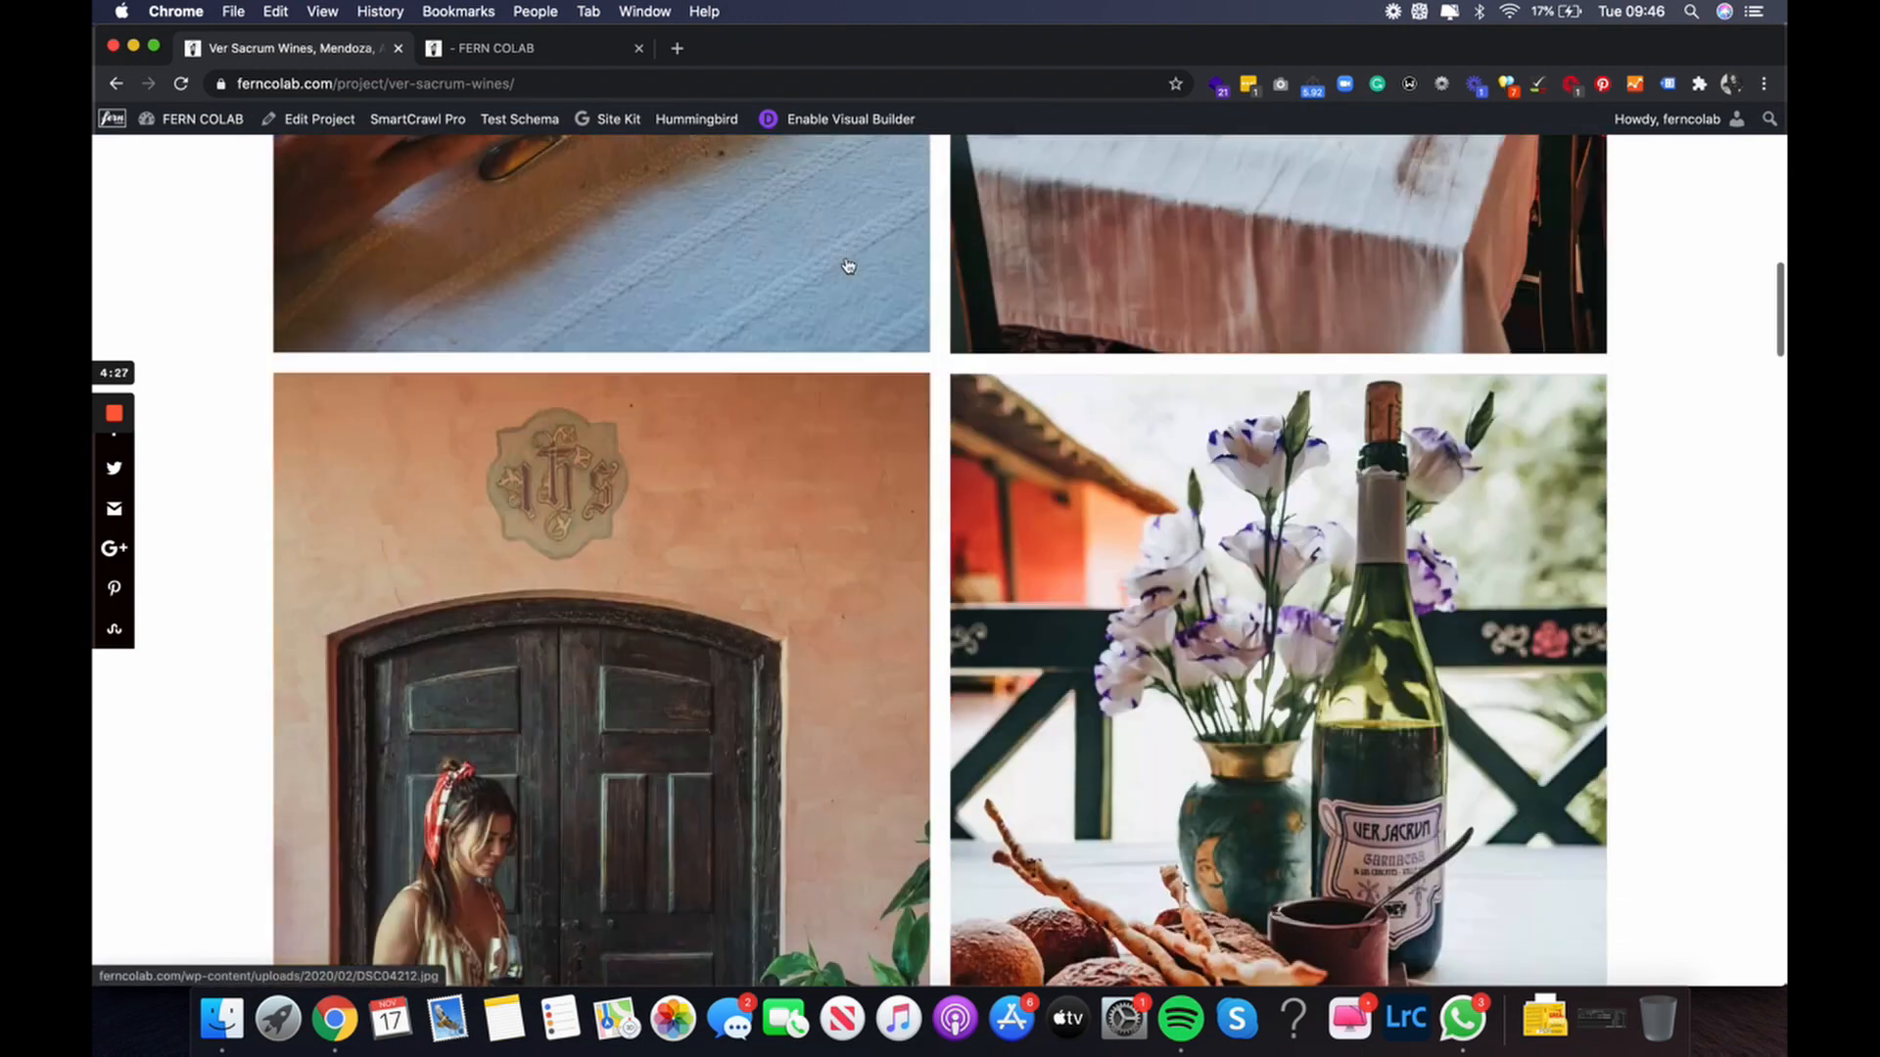
scroll(848, 264, down, 3)
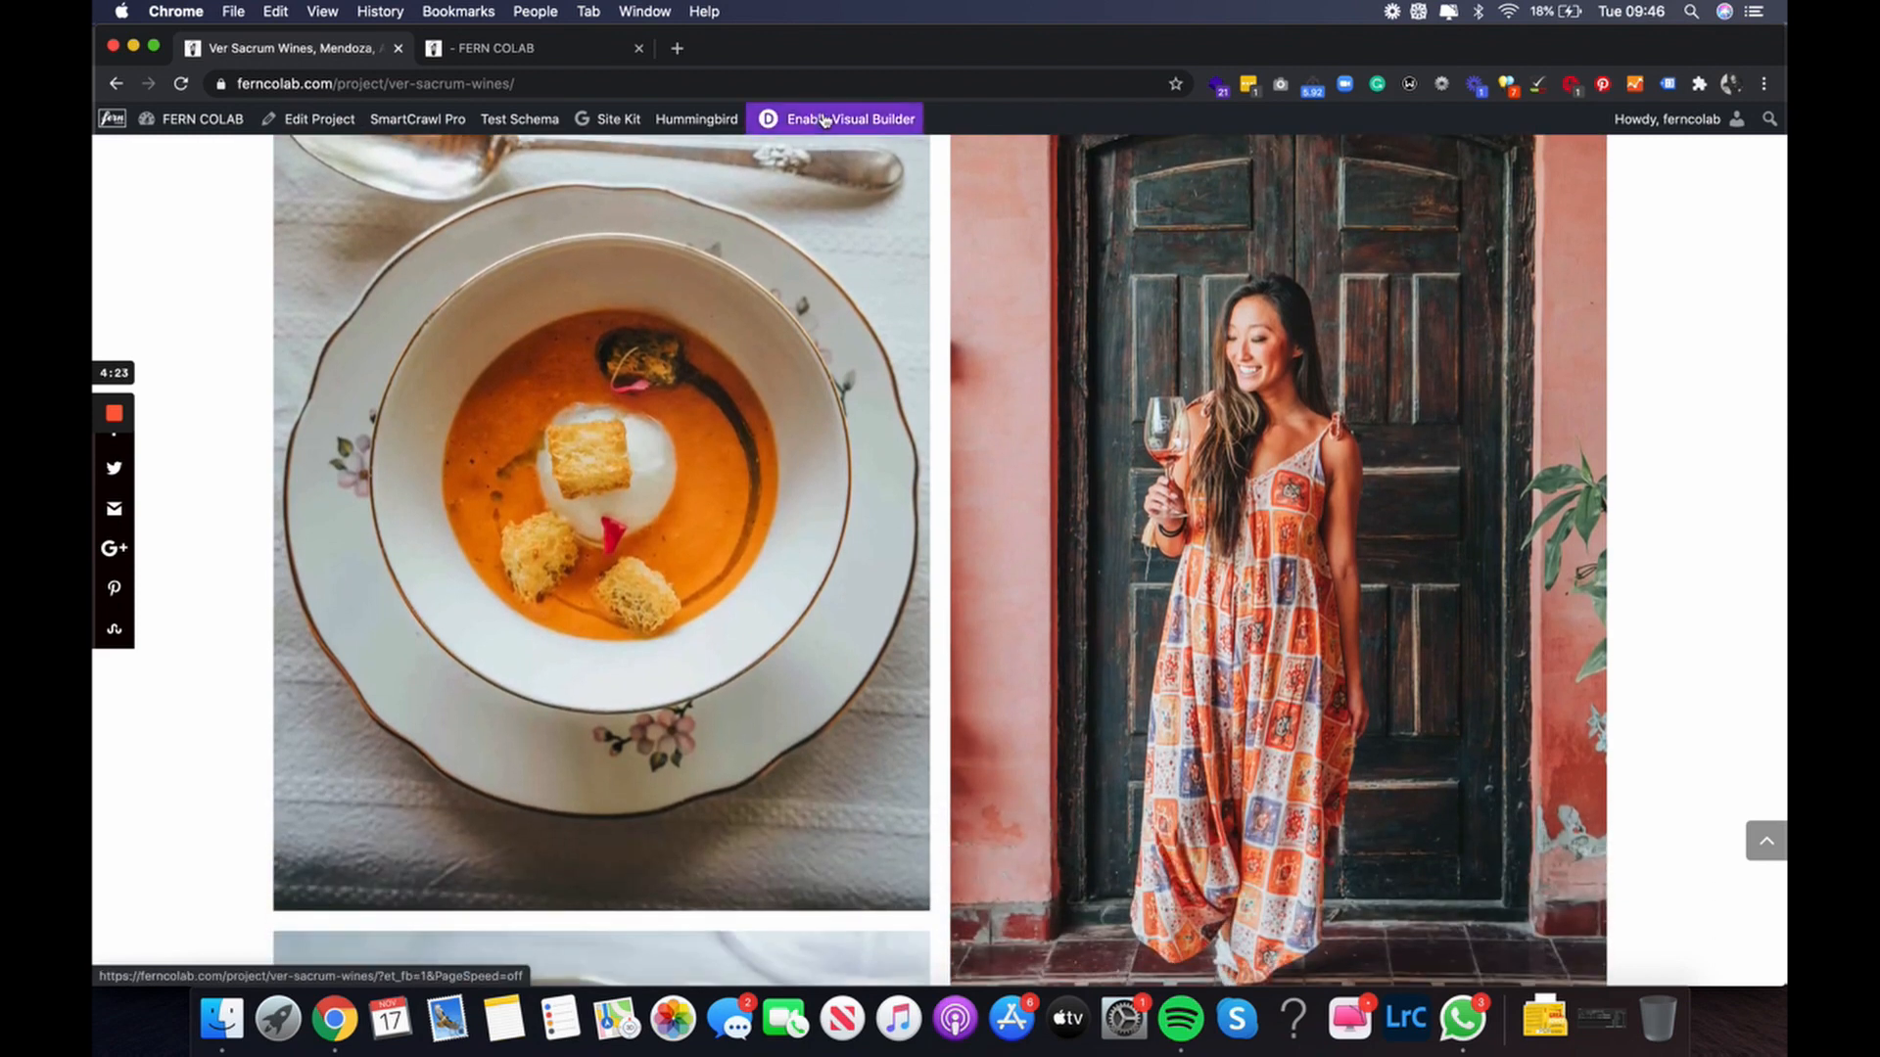
Switch to the copy of the page open in the Visual Builder and examine its intro text and two-column image layout.
click(587, 59)
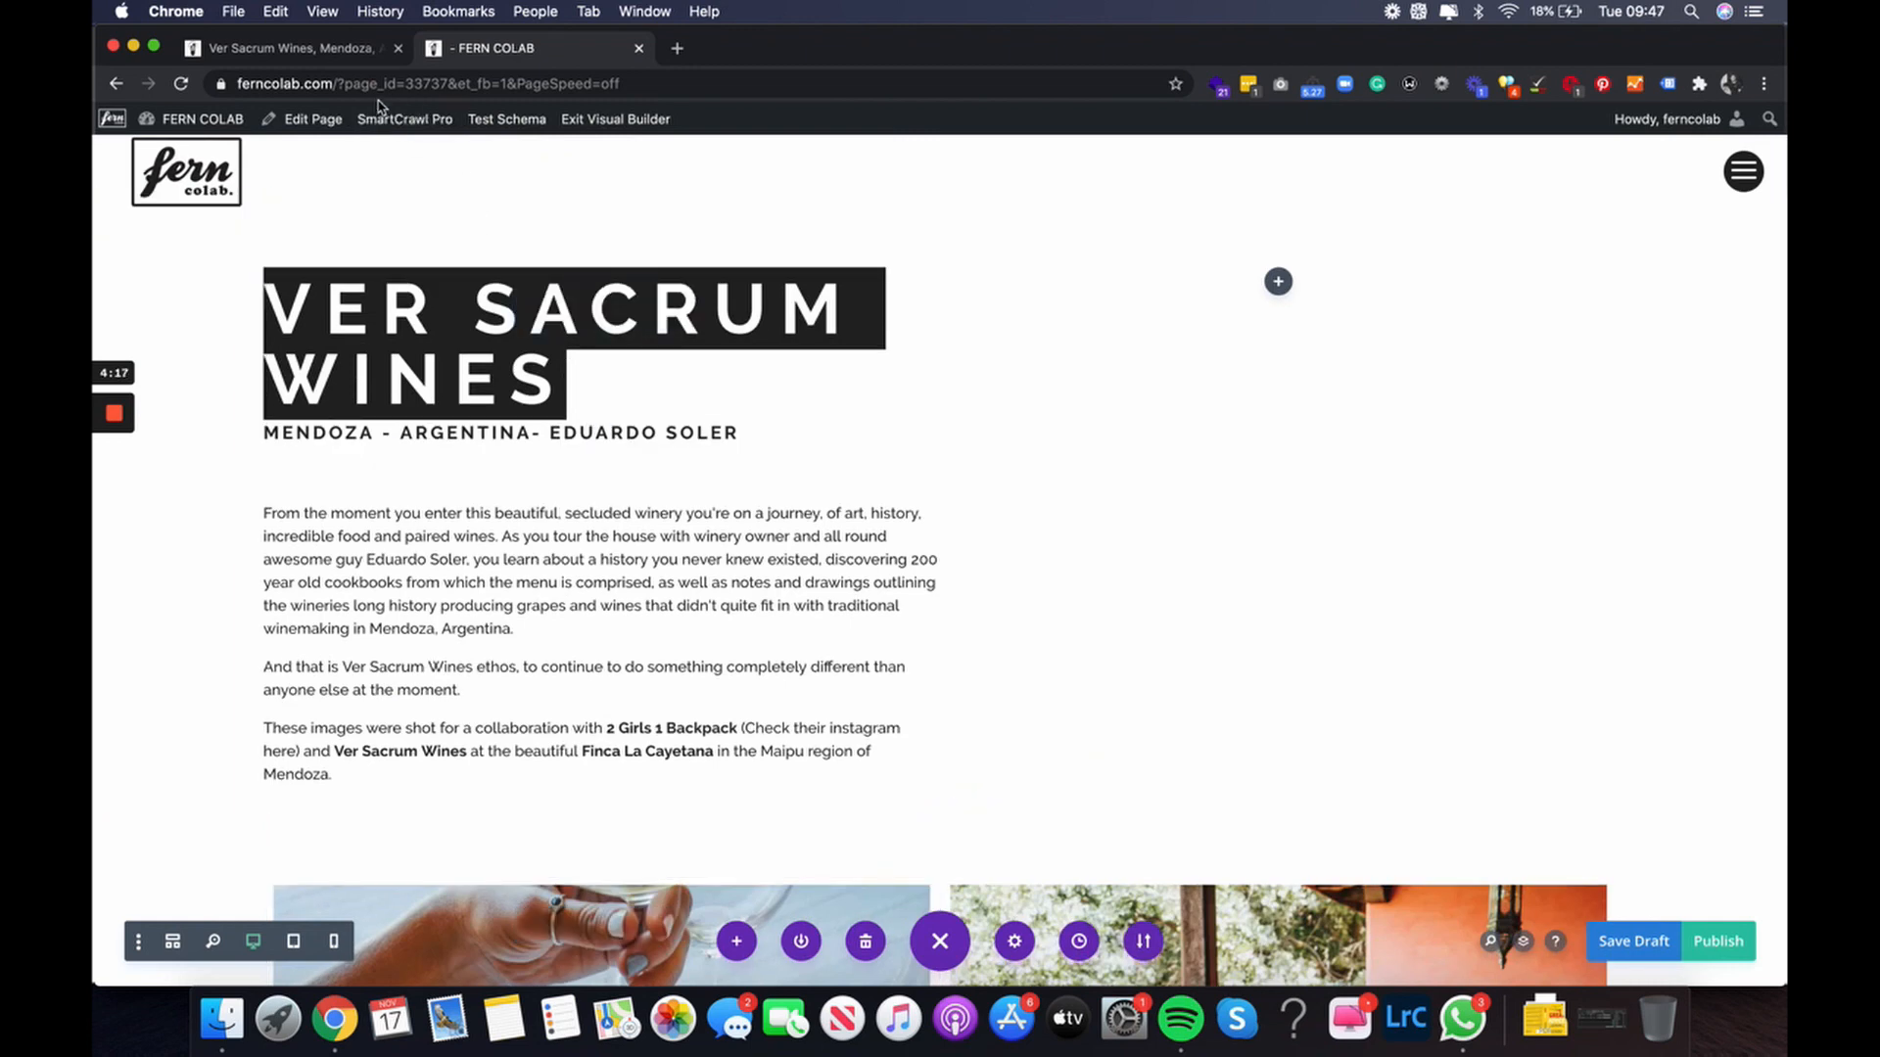
scroll(805, 384, down, 5)
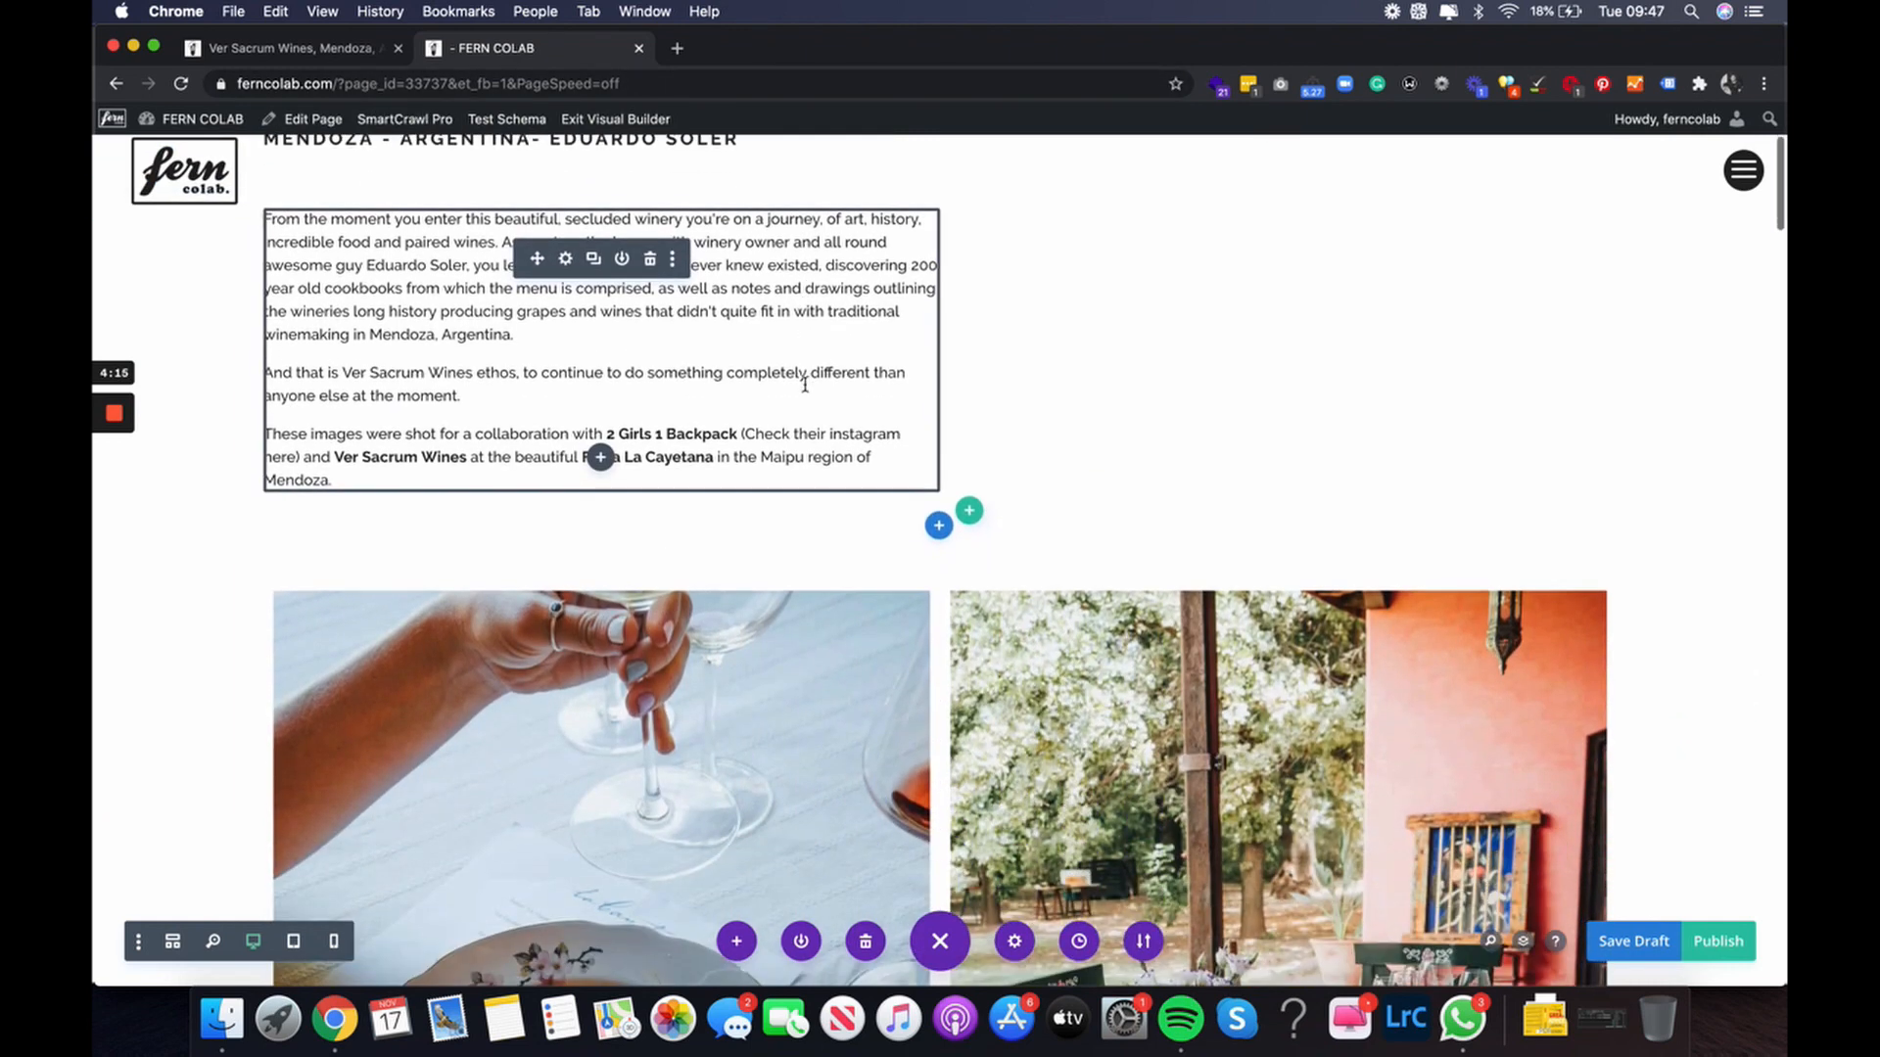
scroll(1042, 357, down, 5)
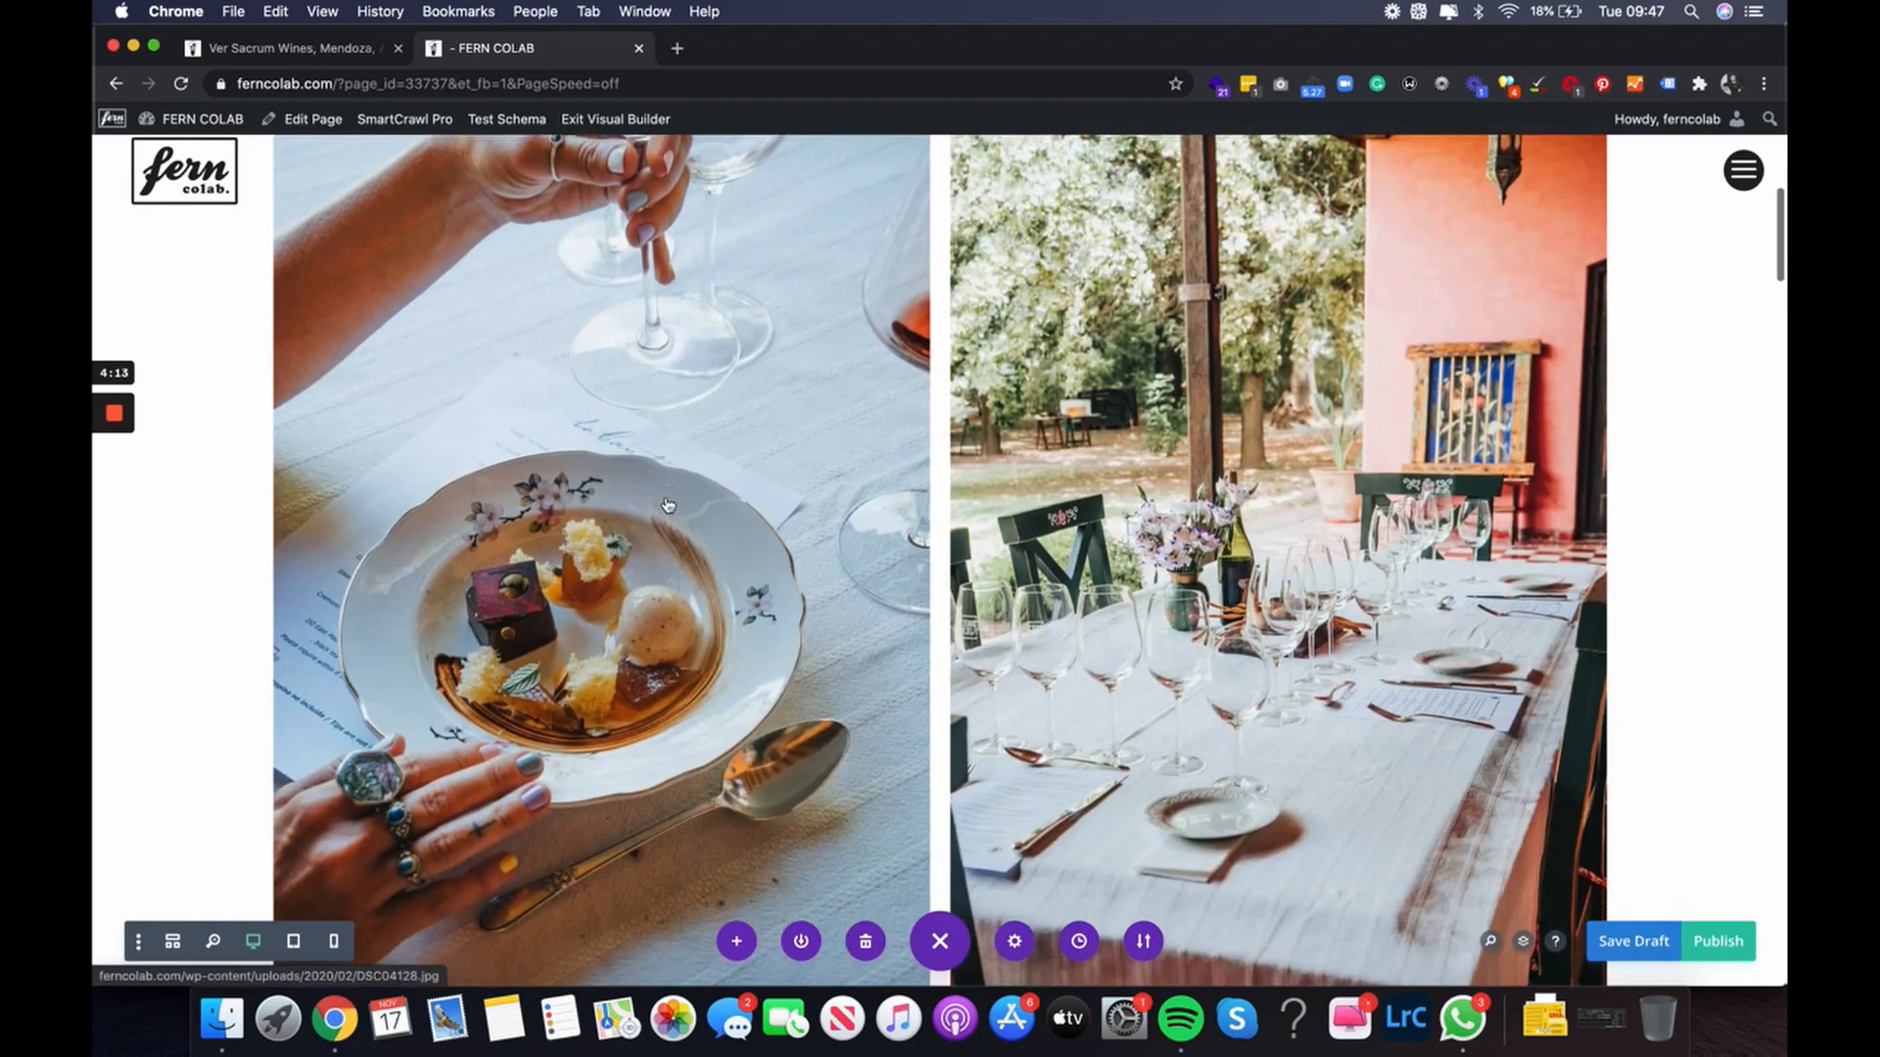
scroll(668, 505, down, 12)
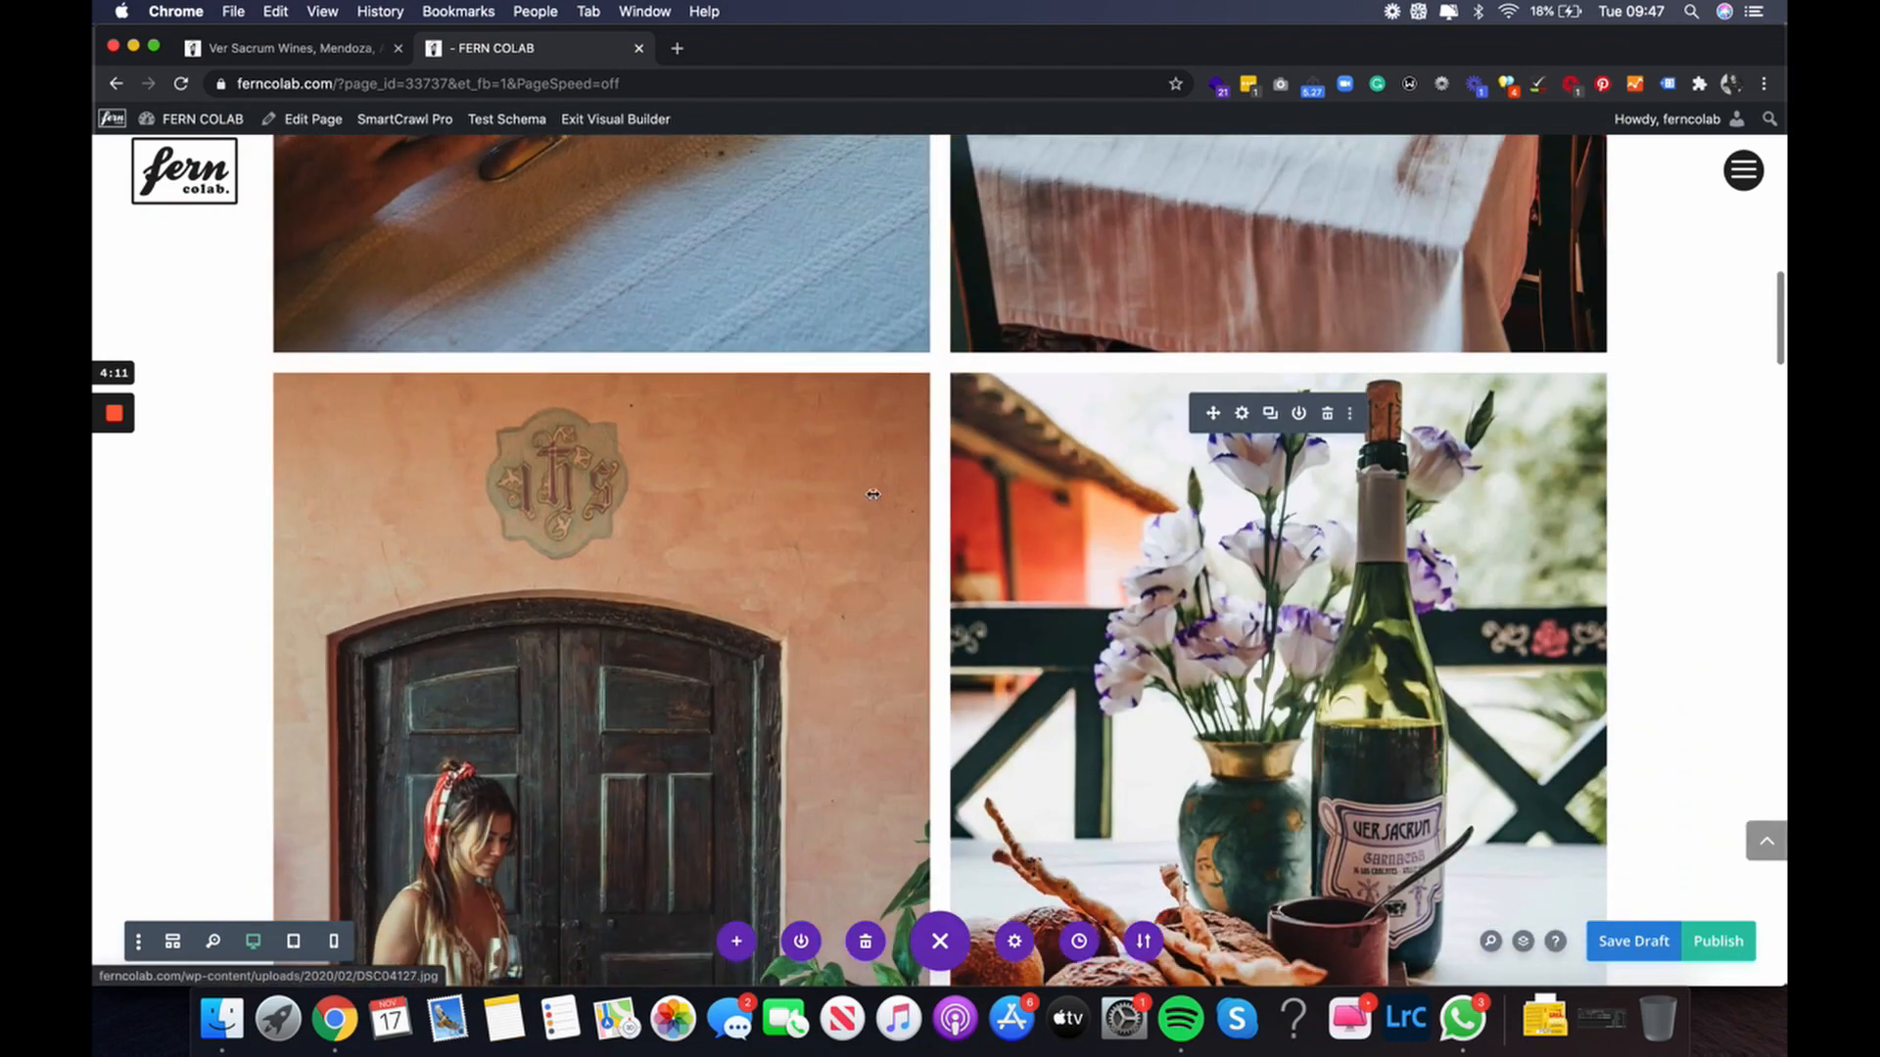
scroll(1077, 508, up, 8)
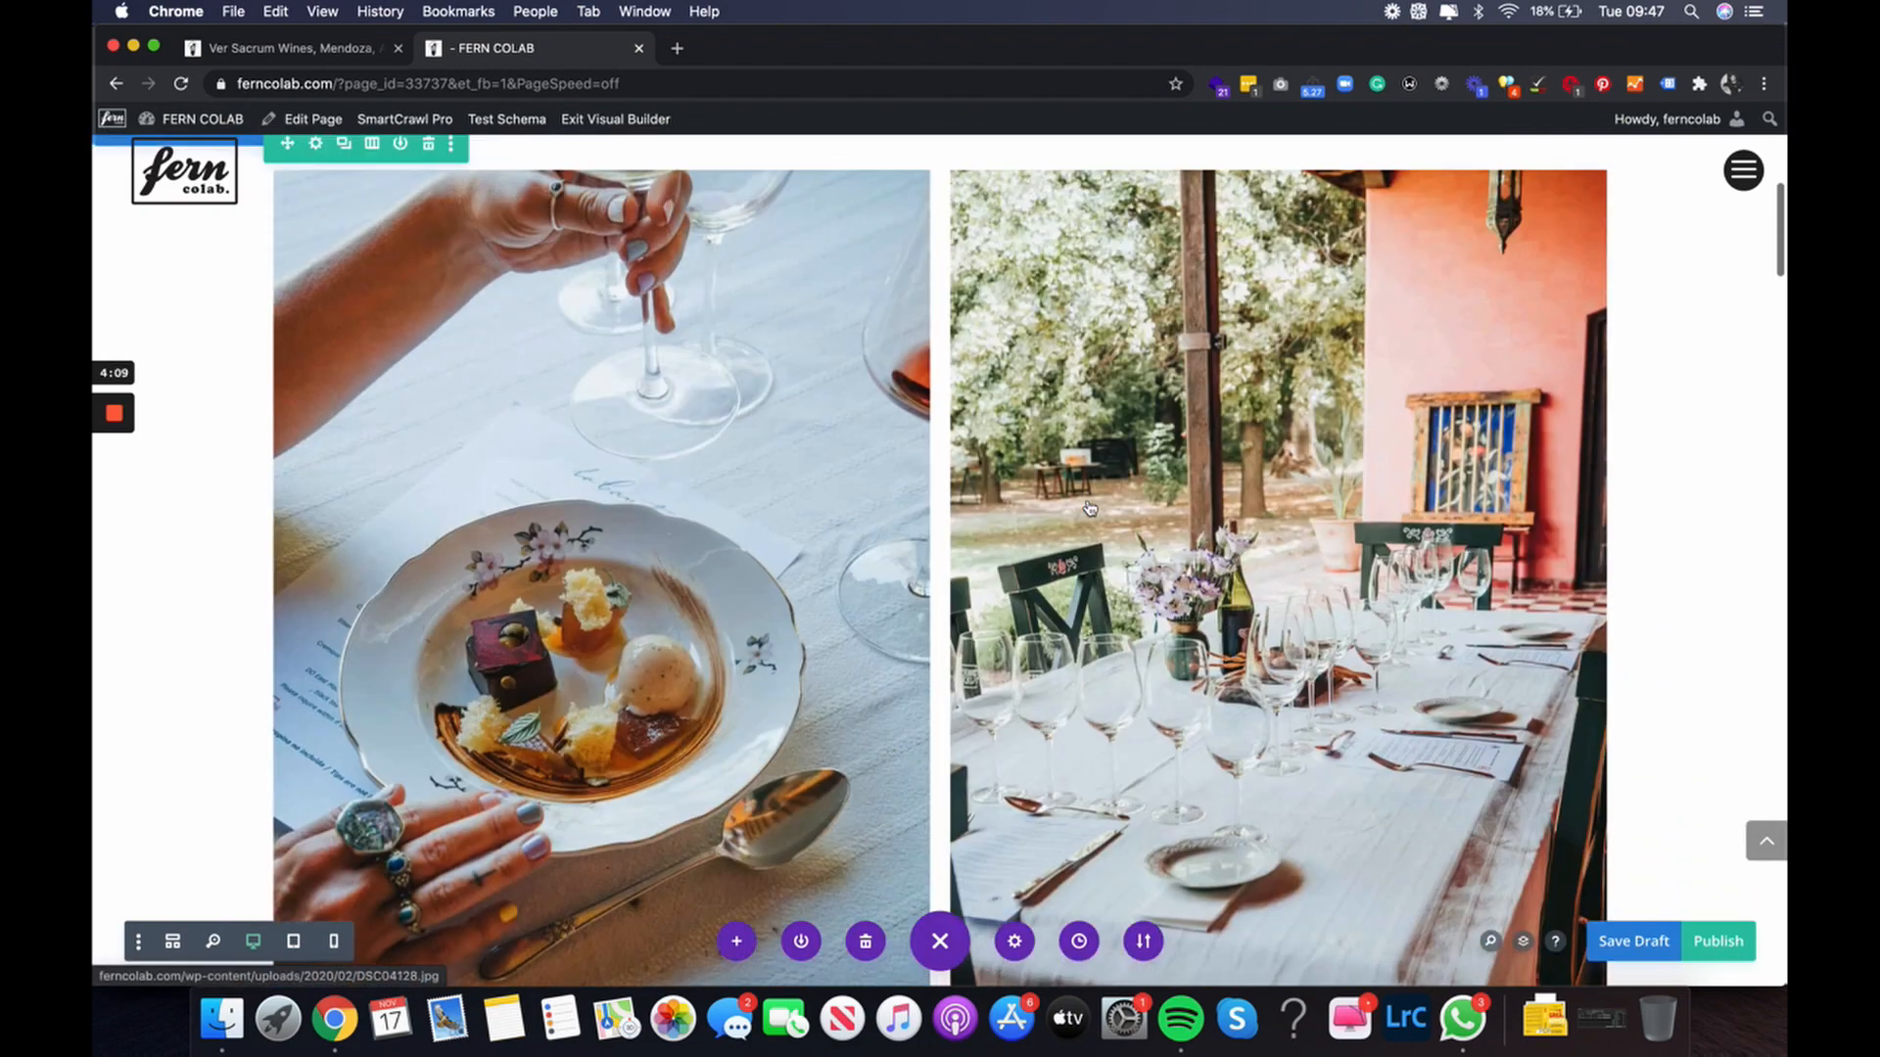
scroll(1089, 508, up, 8)
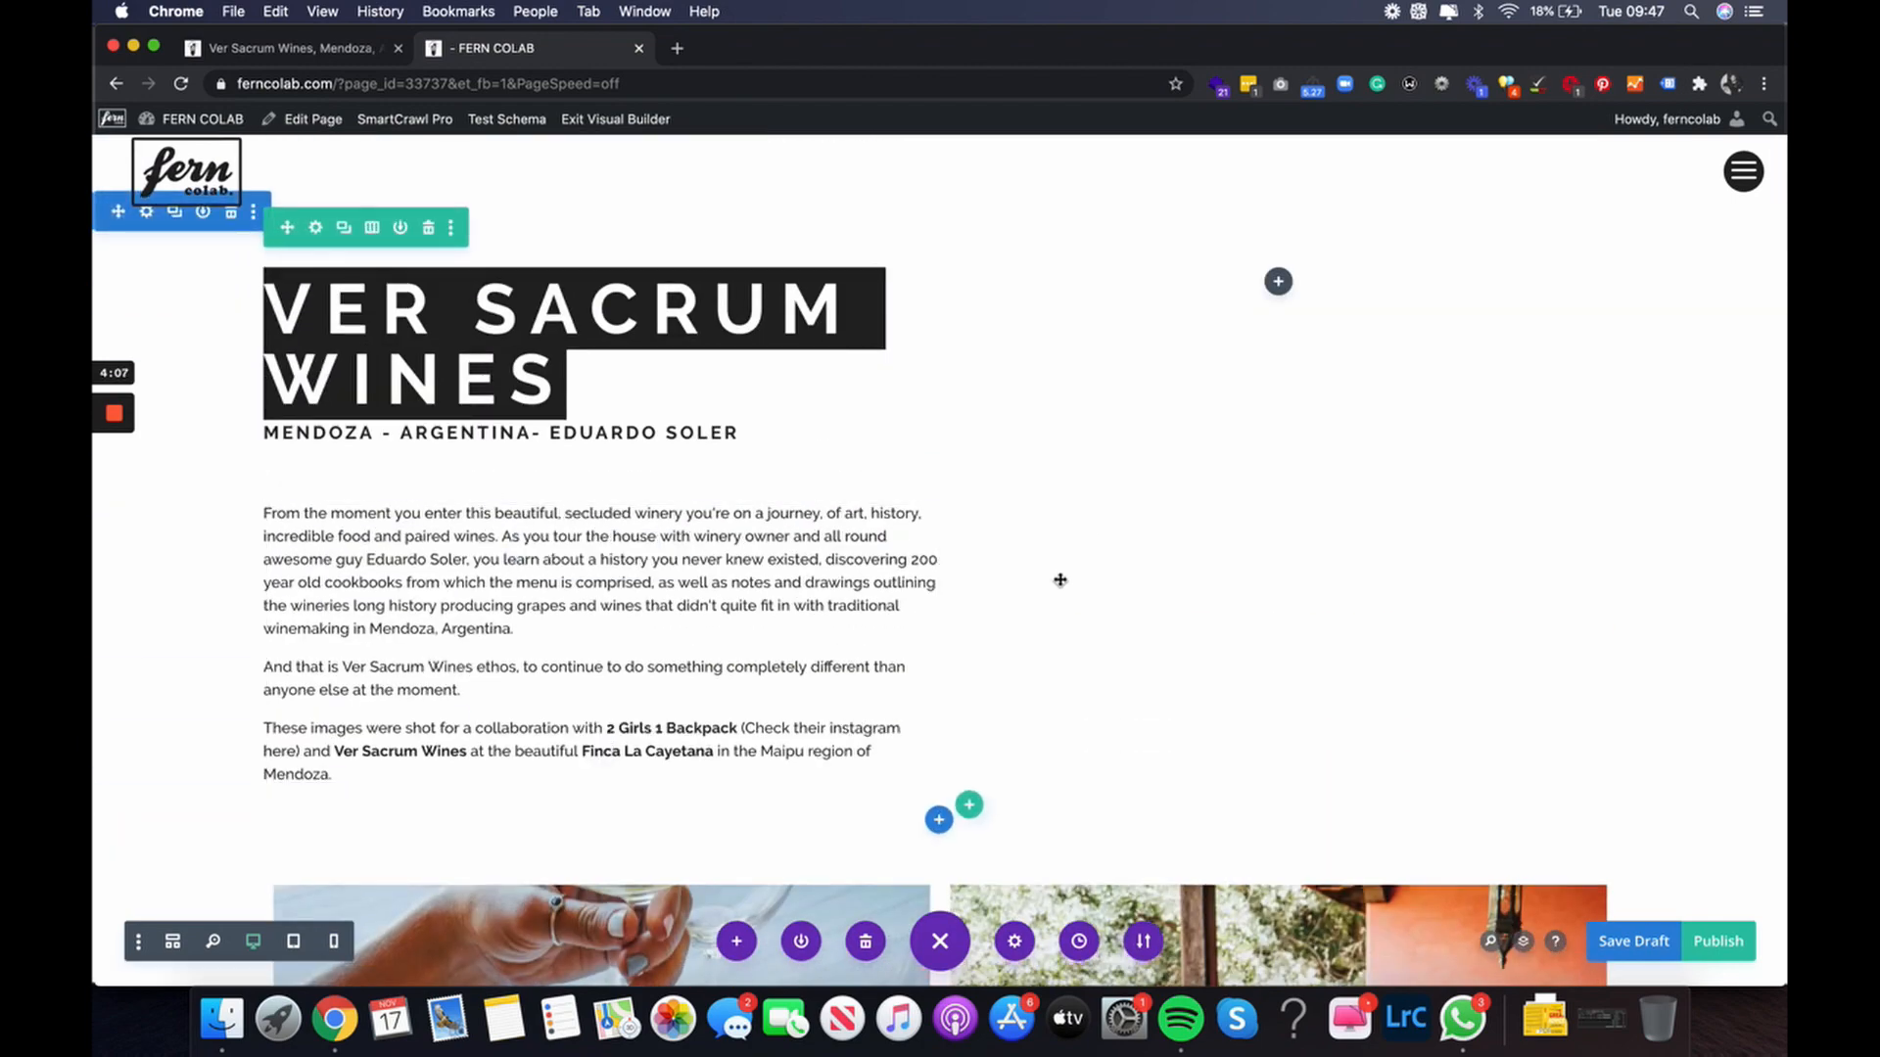
scroll(1059, 580, down, 8)
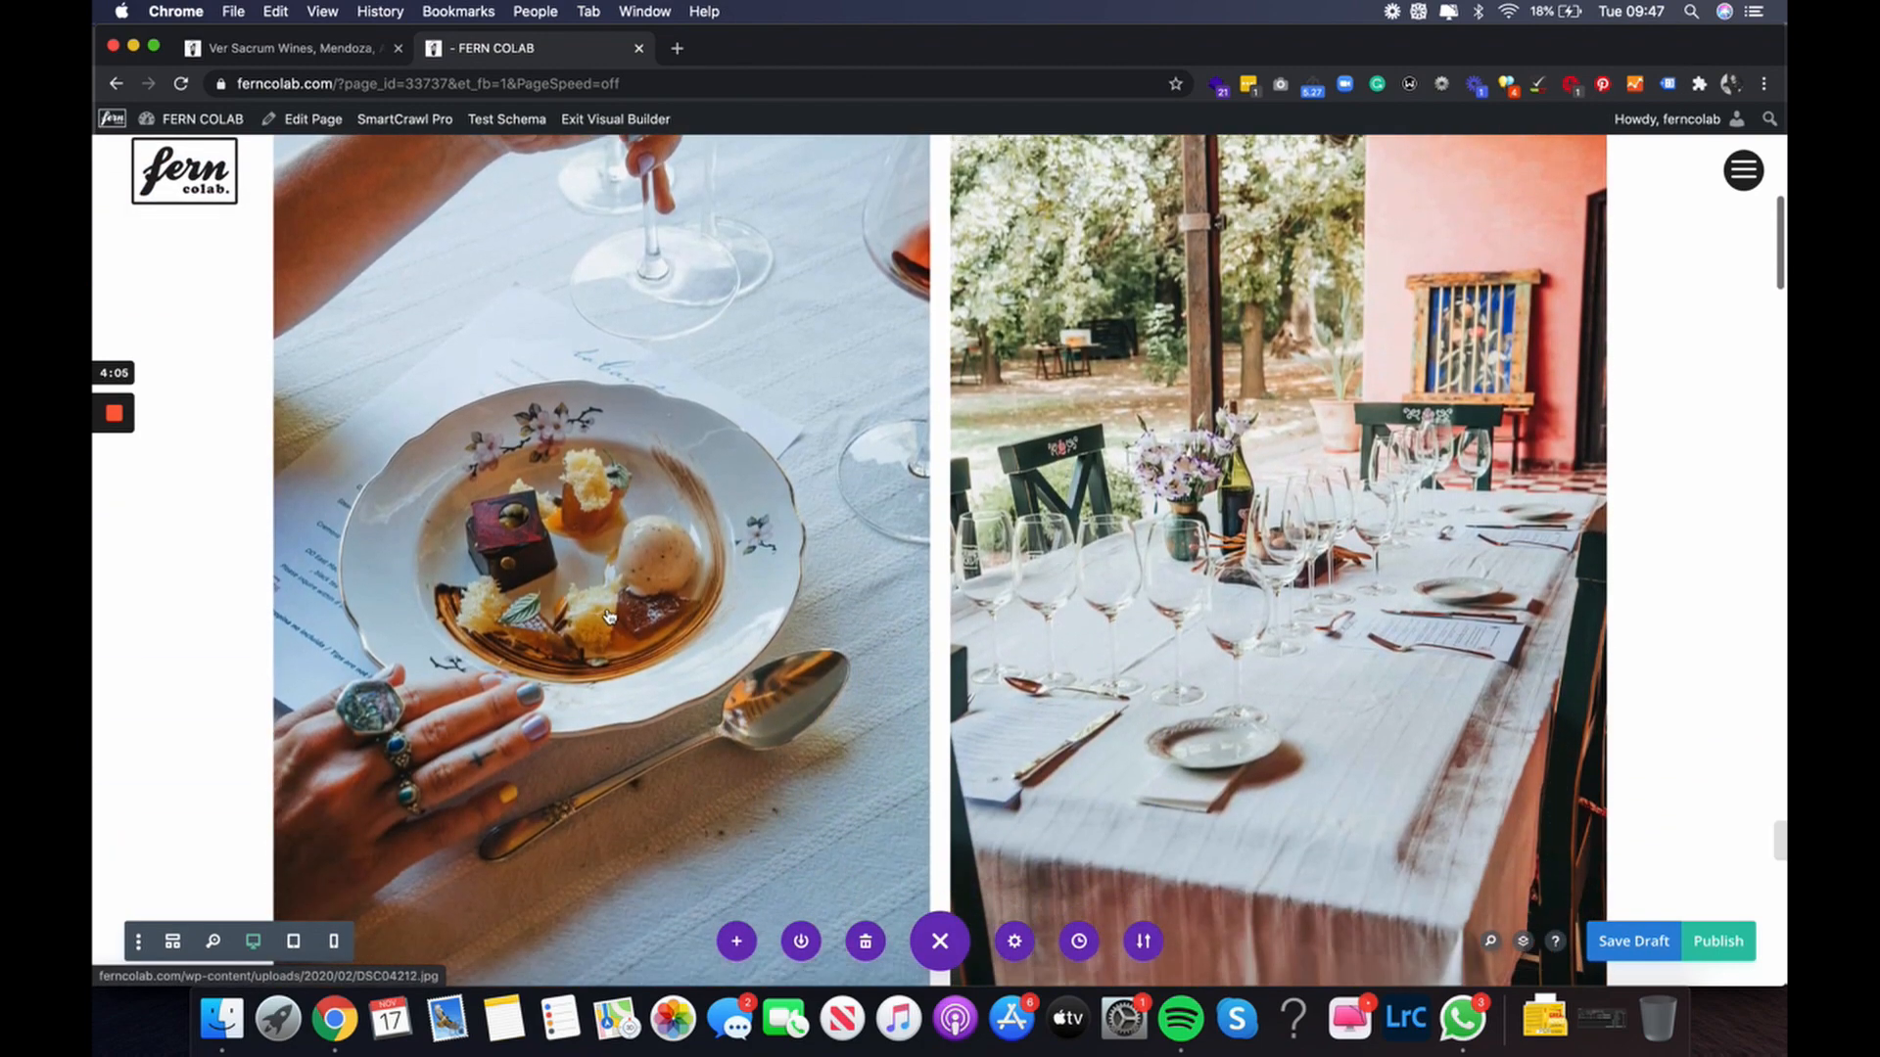
scroll(608, 616, up, 2)
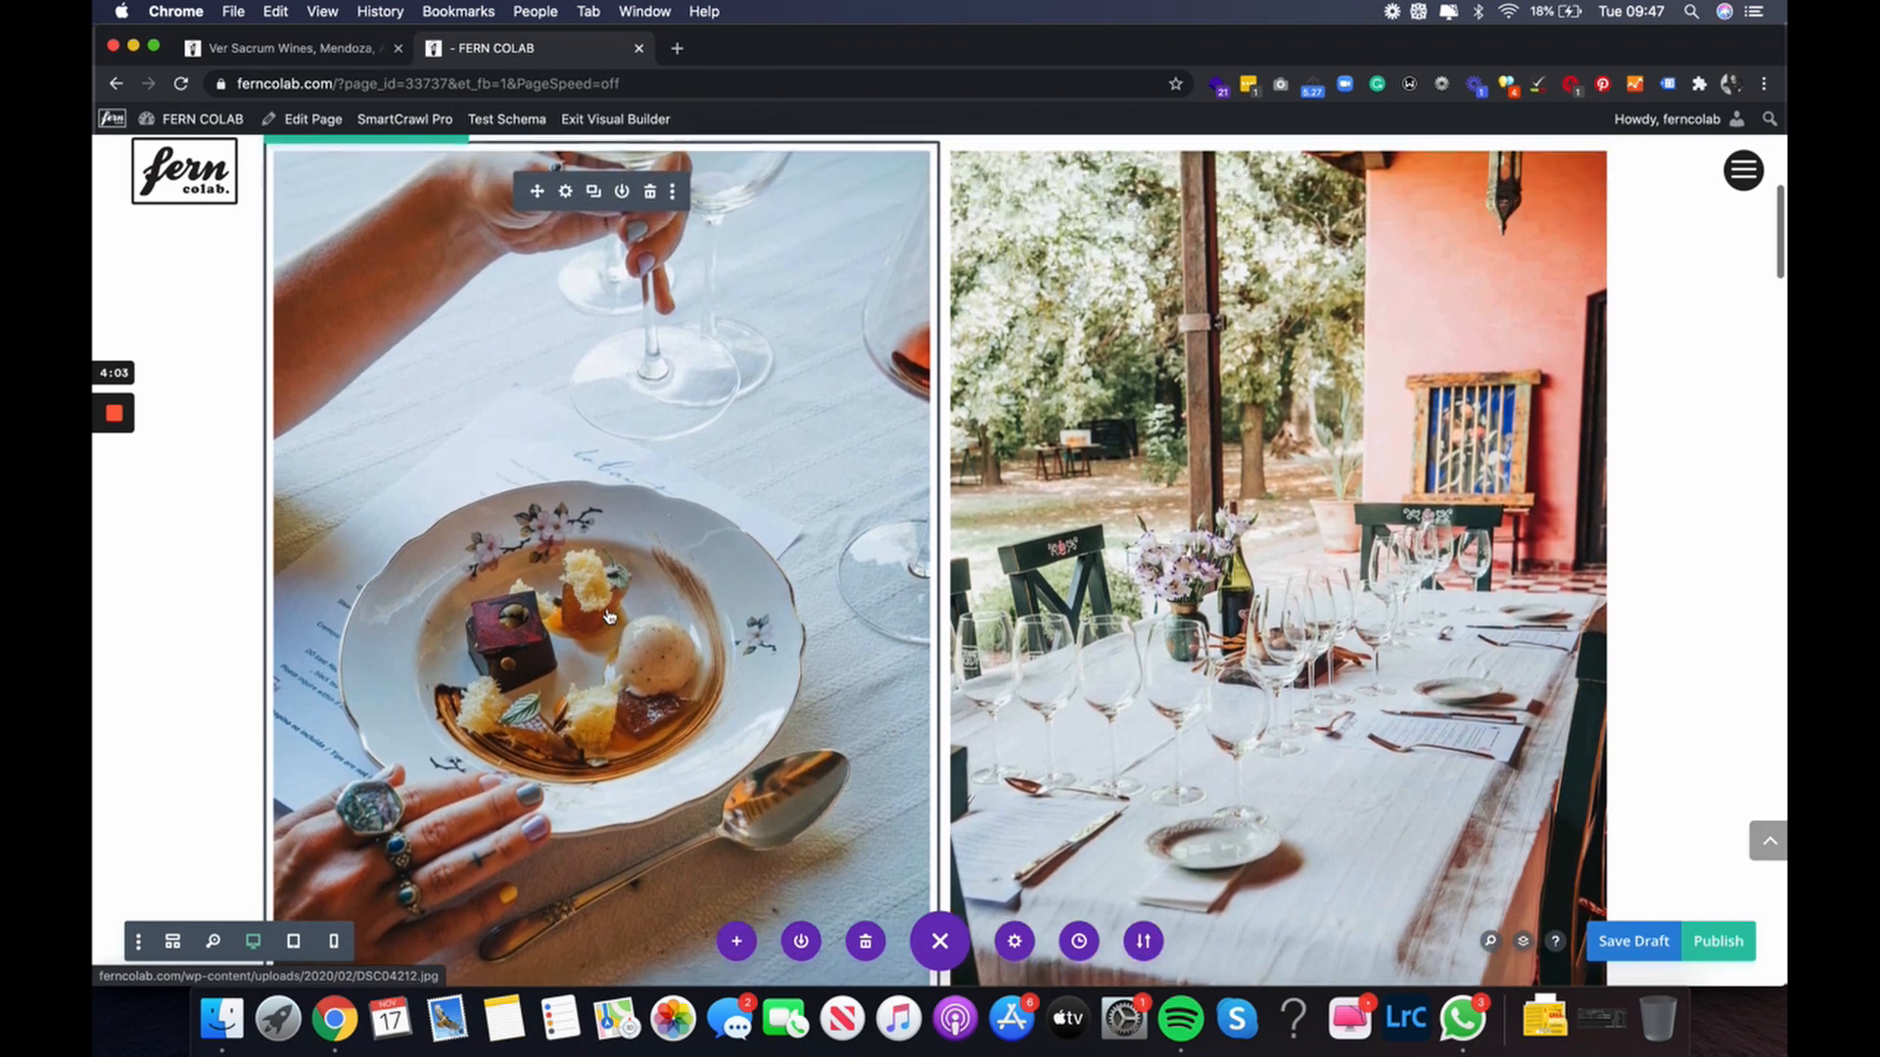
scroll(578, 249, up, 1)
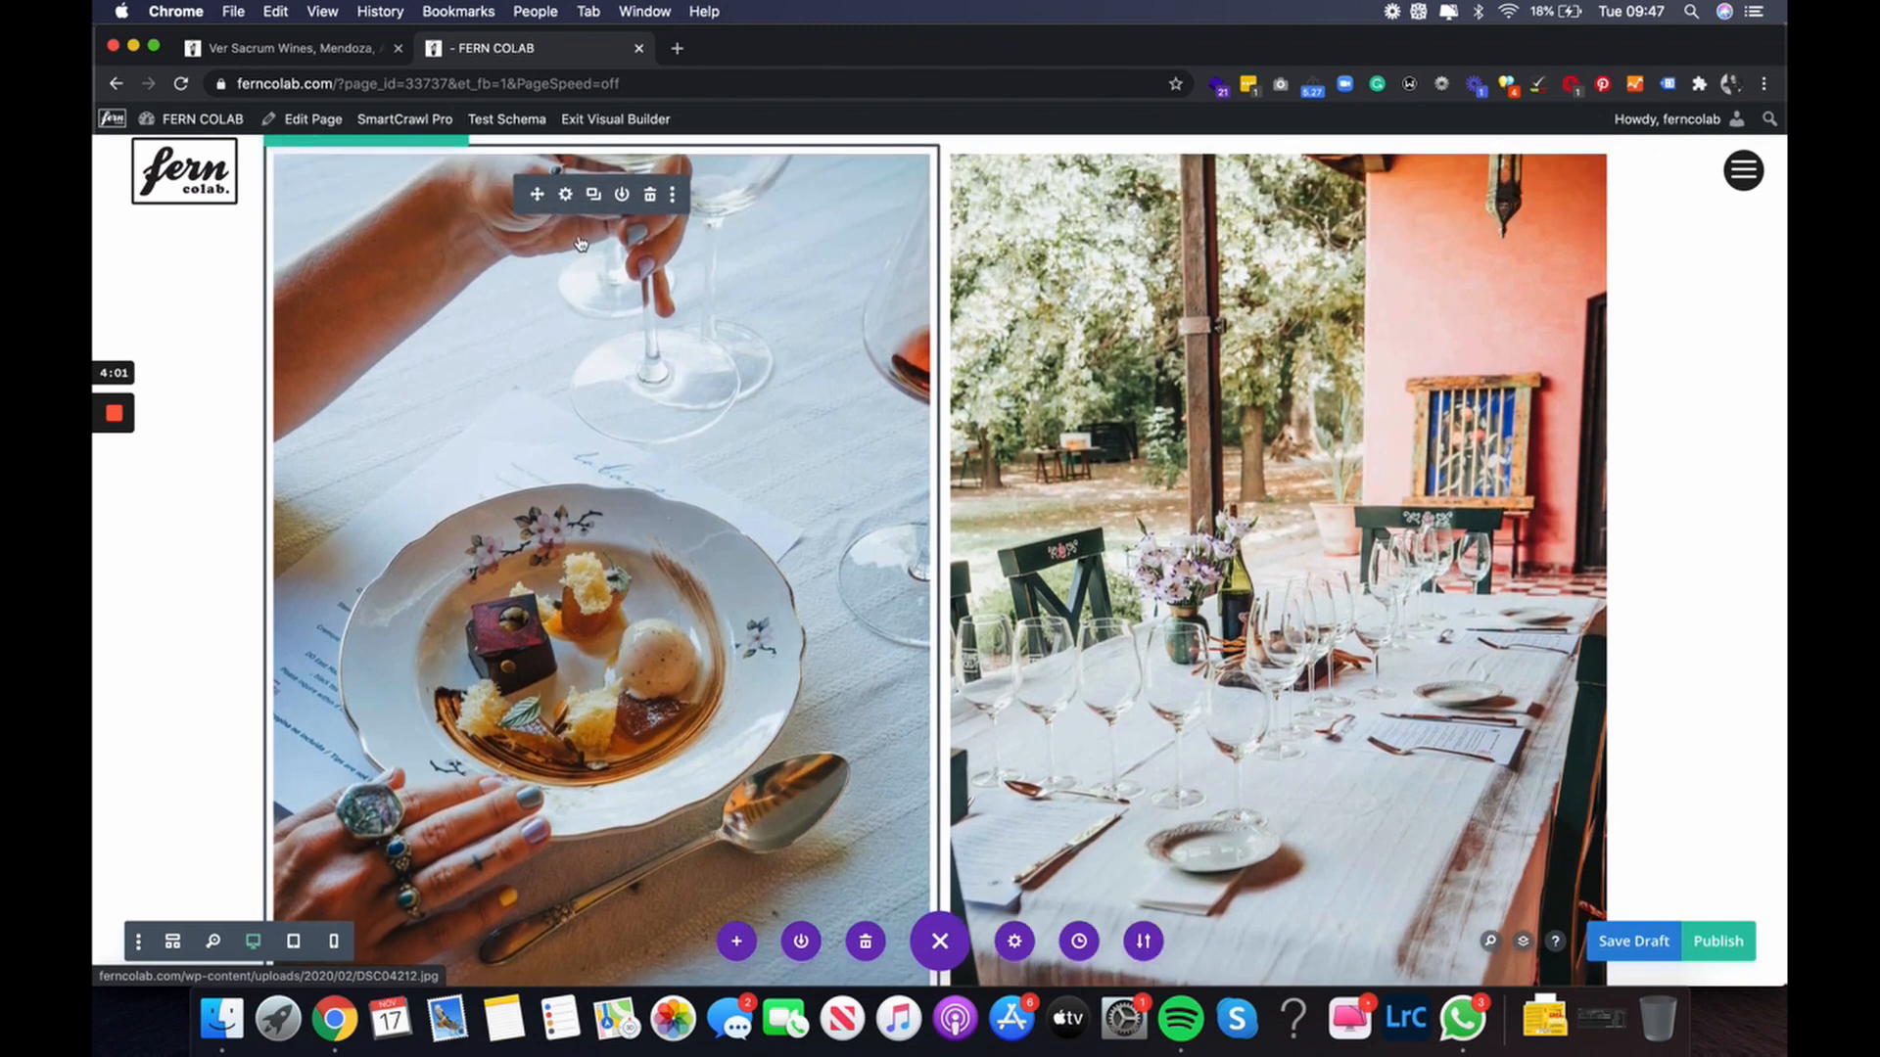
Open the settings of the dessert plate image, then move the settings window toward the page centre and enlarge it.
click(571, 442)
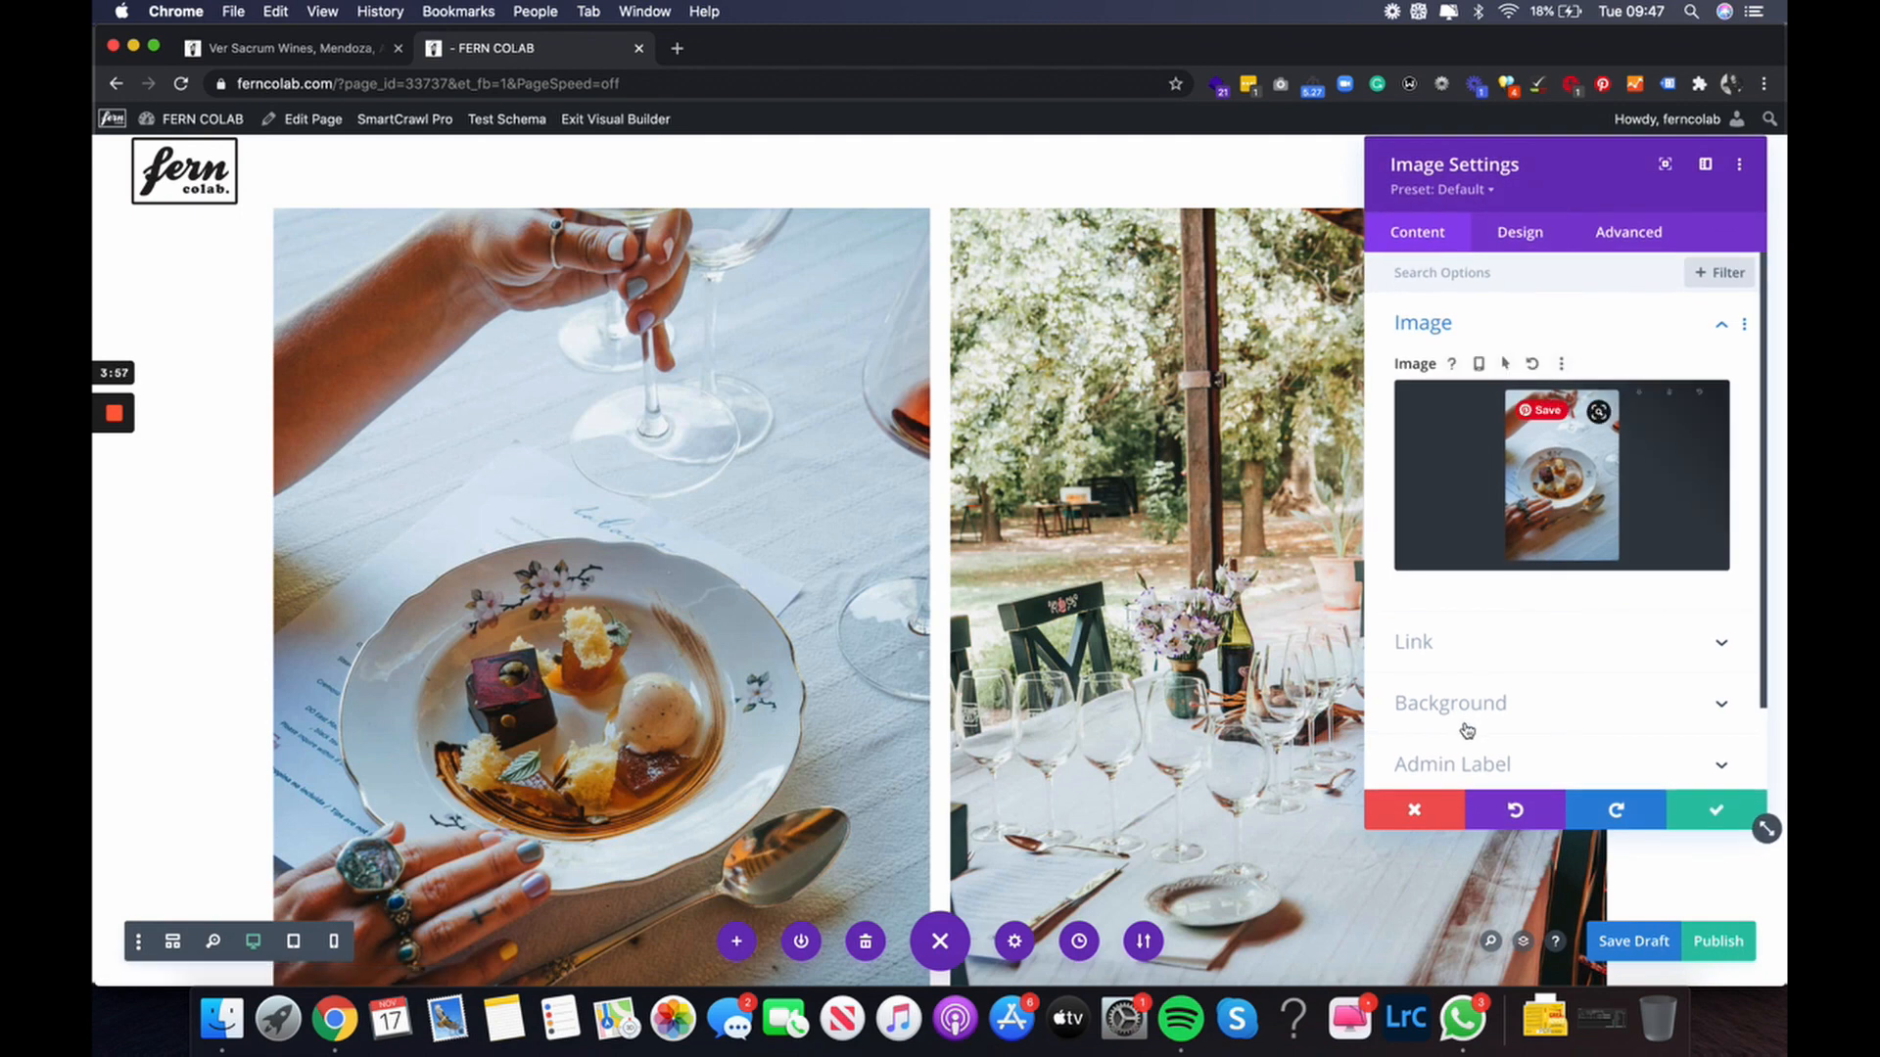
drag(1561, 179, 967, 183)
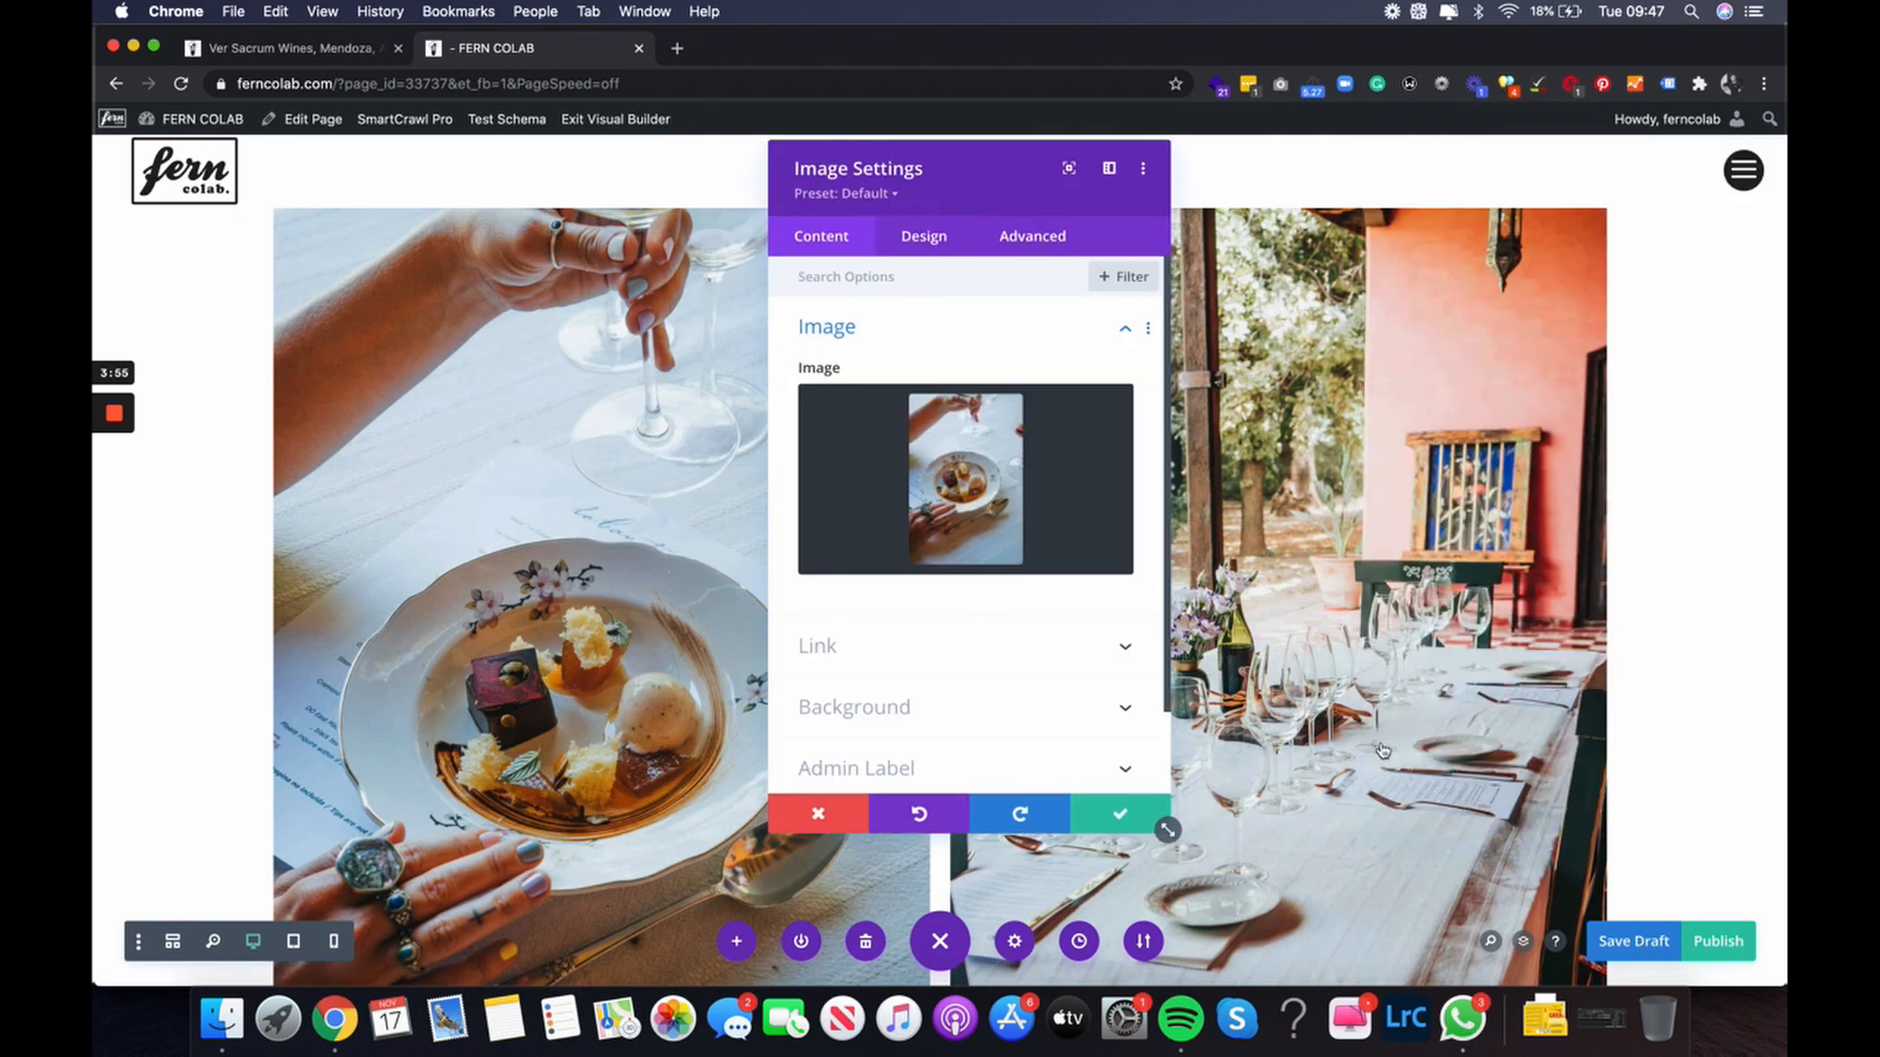
drag(1169, 834, 1513, 900)
Replace the dessert plate photo with Screenshot-2020-03-09-at-15.44.34.jpg from the media library and save the image settings.
click(1175, 504)
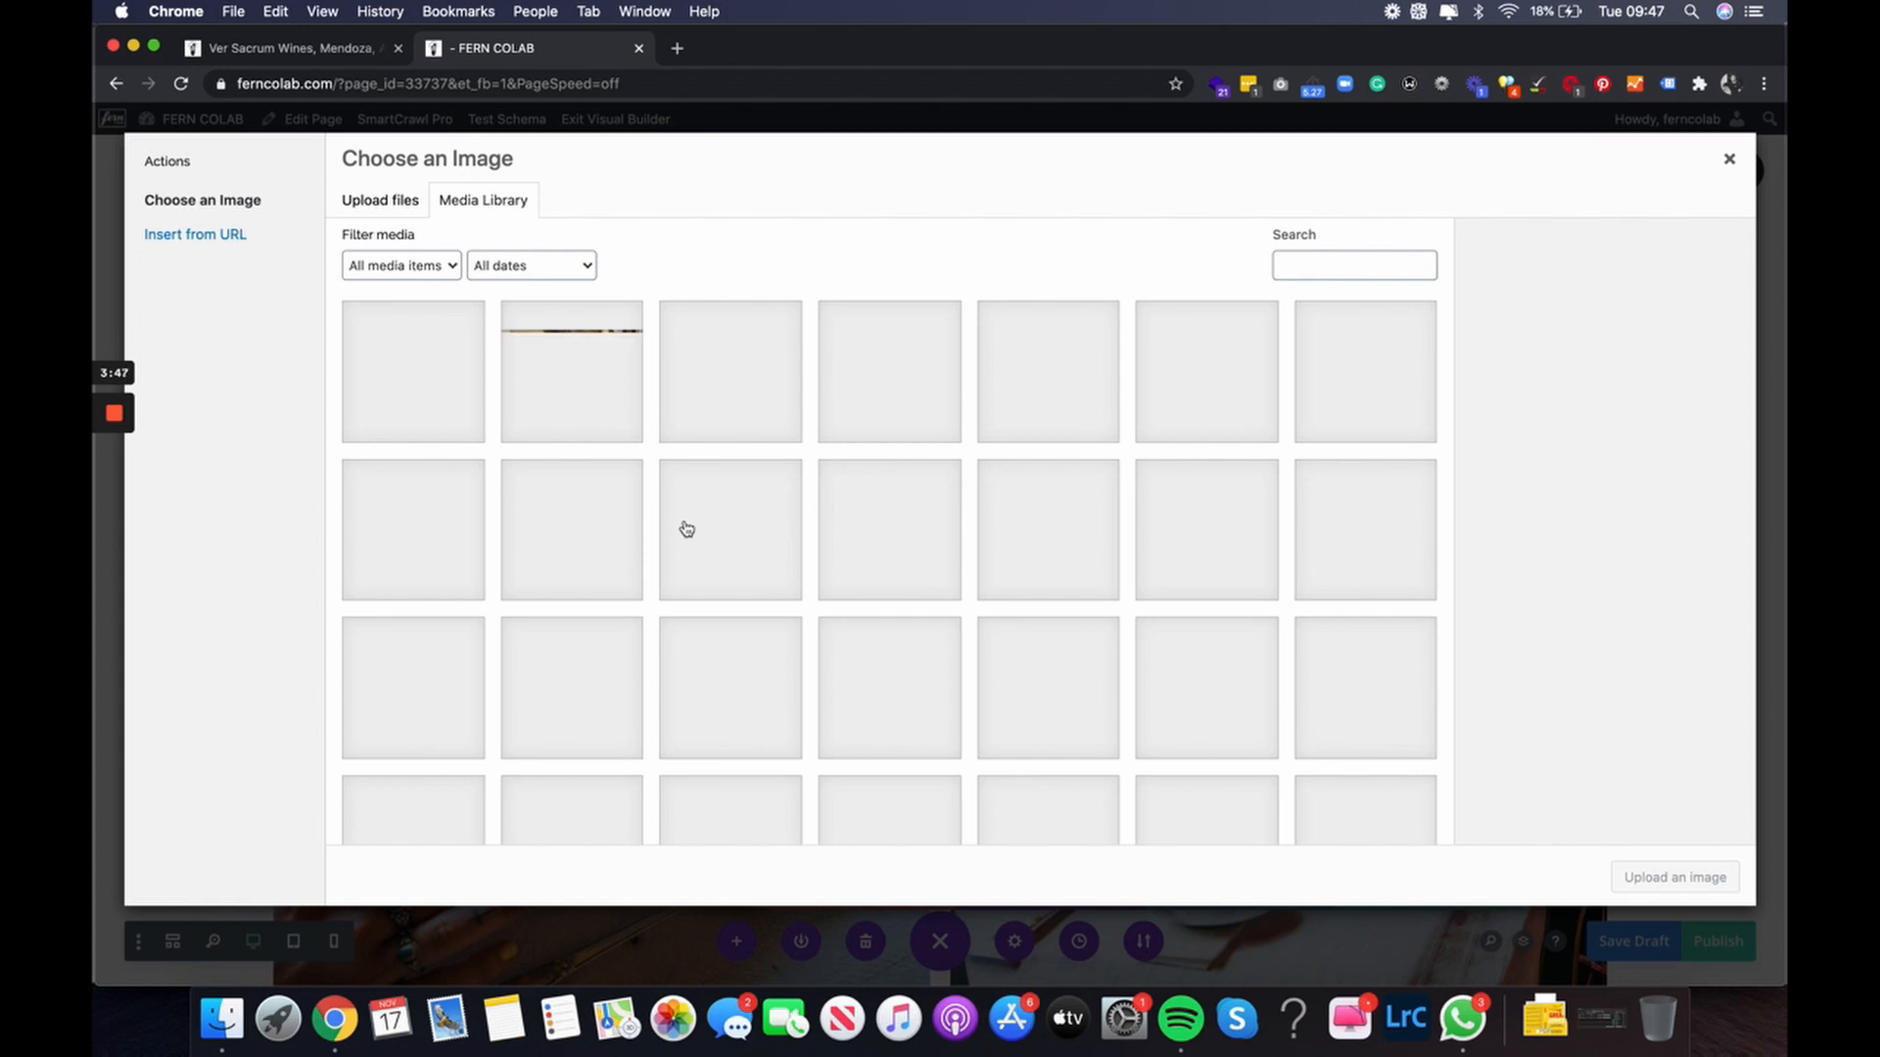
scroll(1041, 701, down, 2)
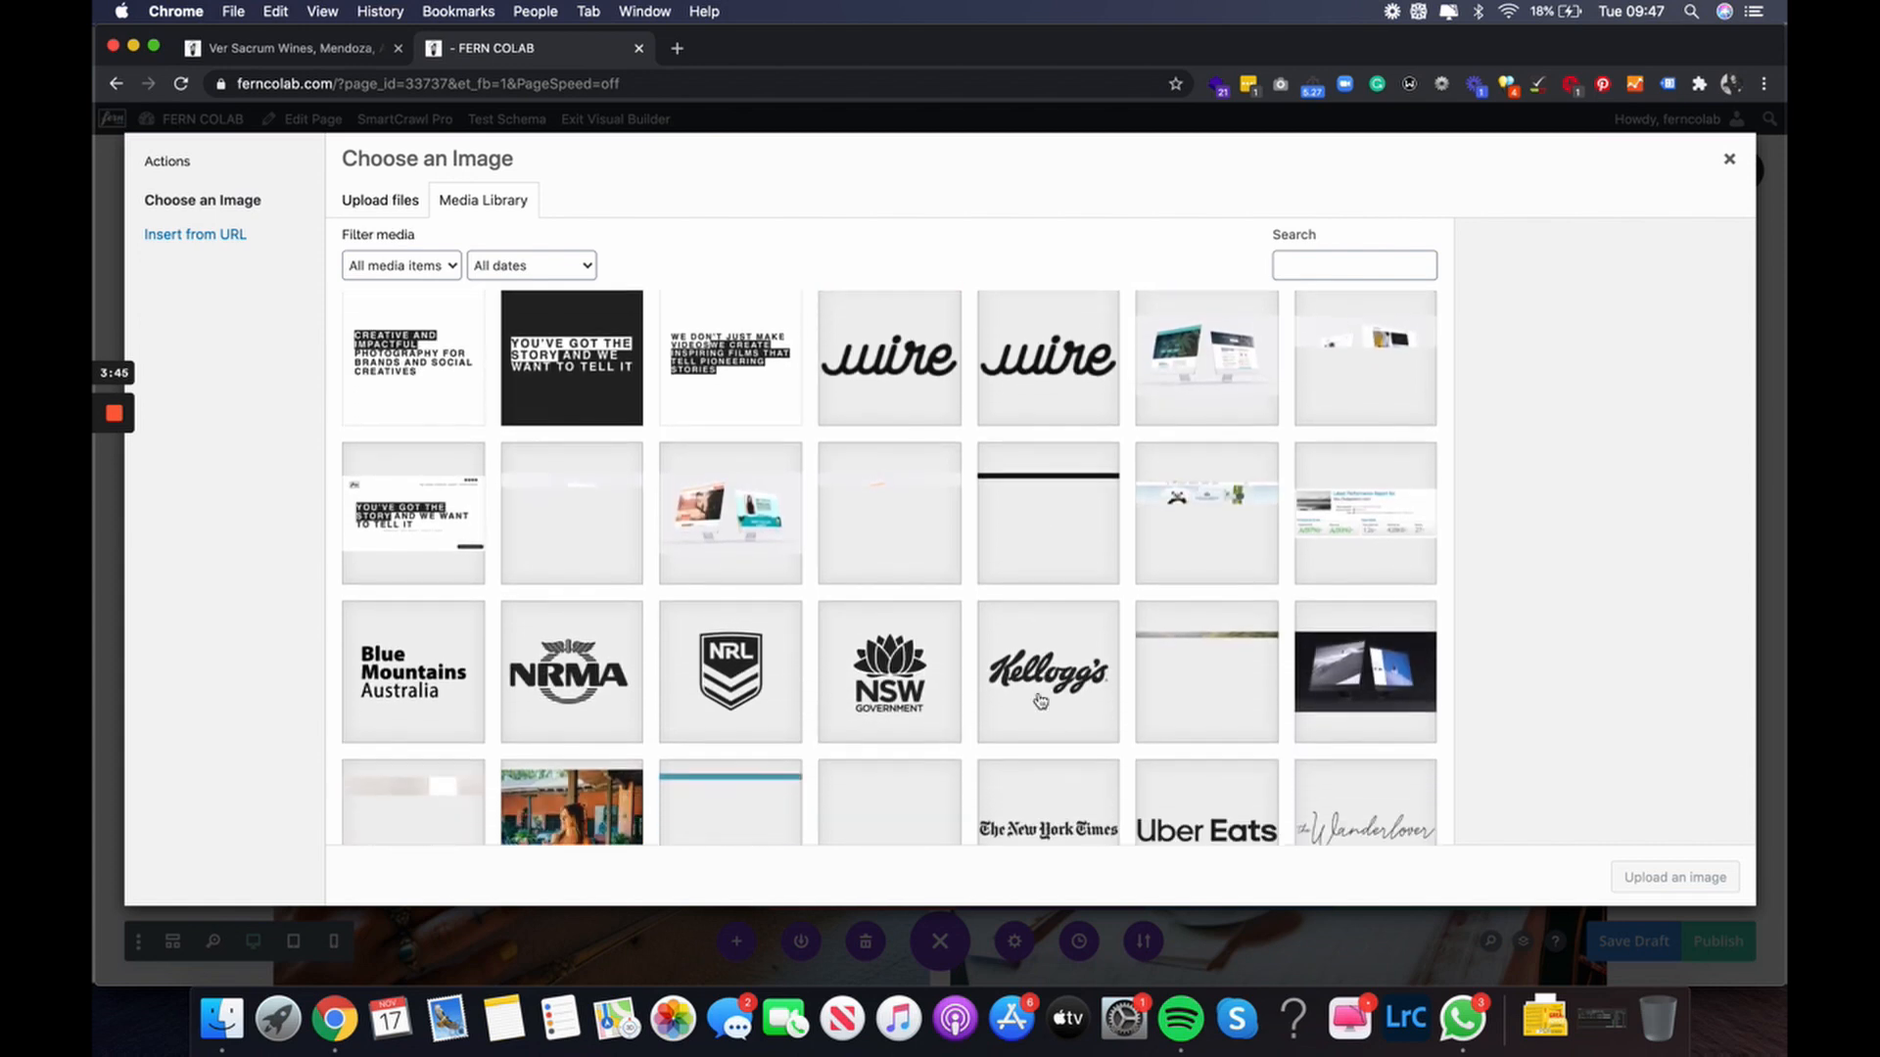
scroll(1038, 701, down, 5)
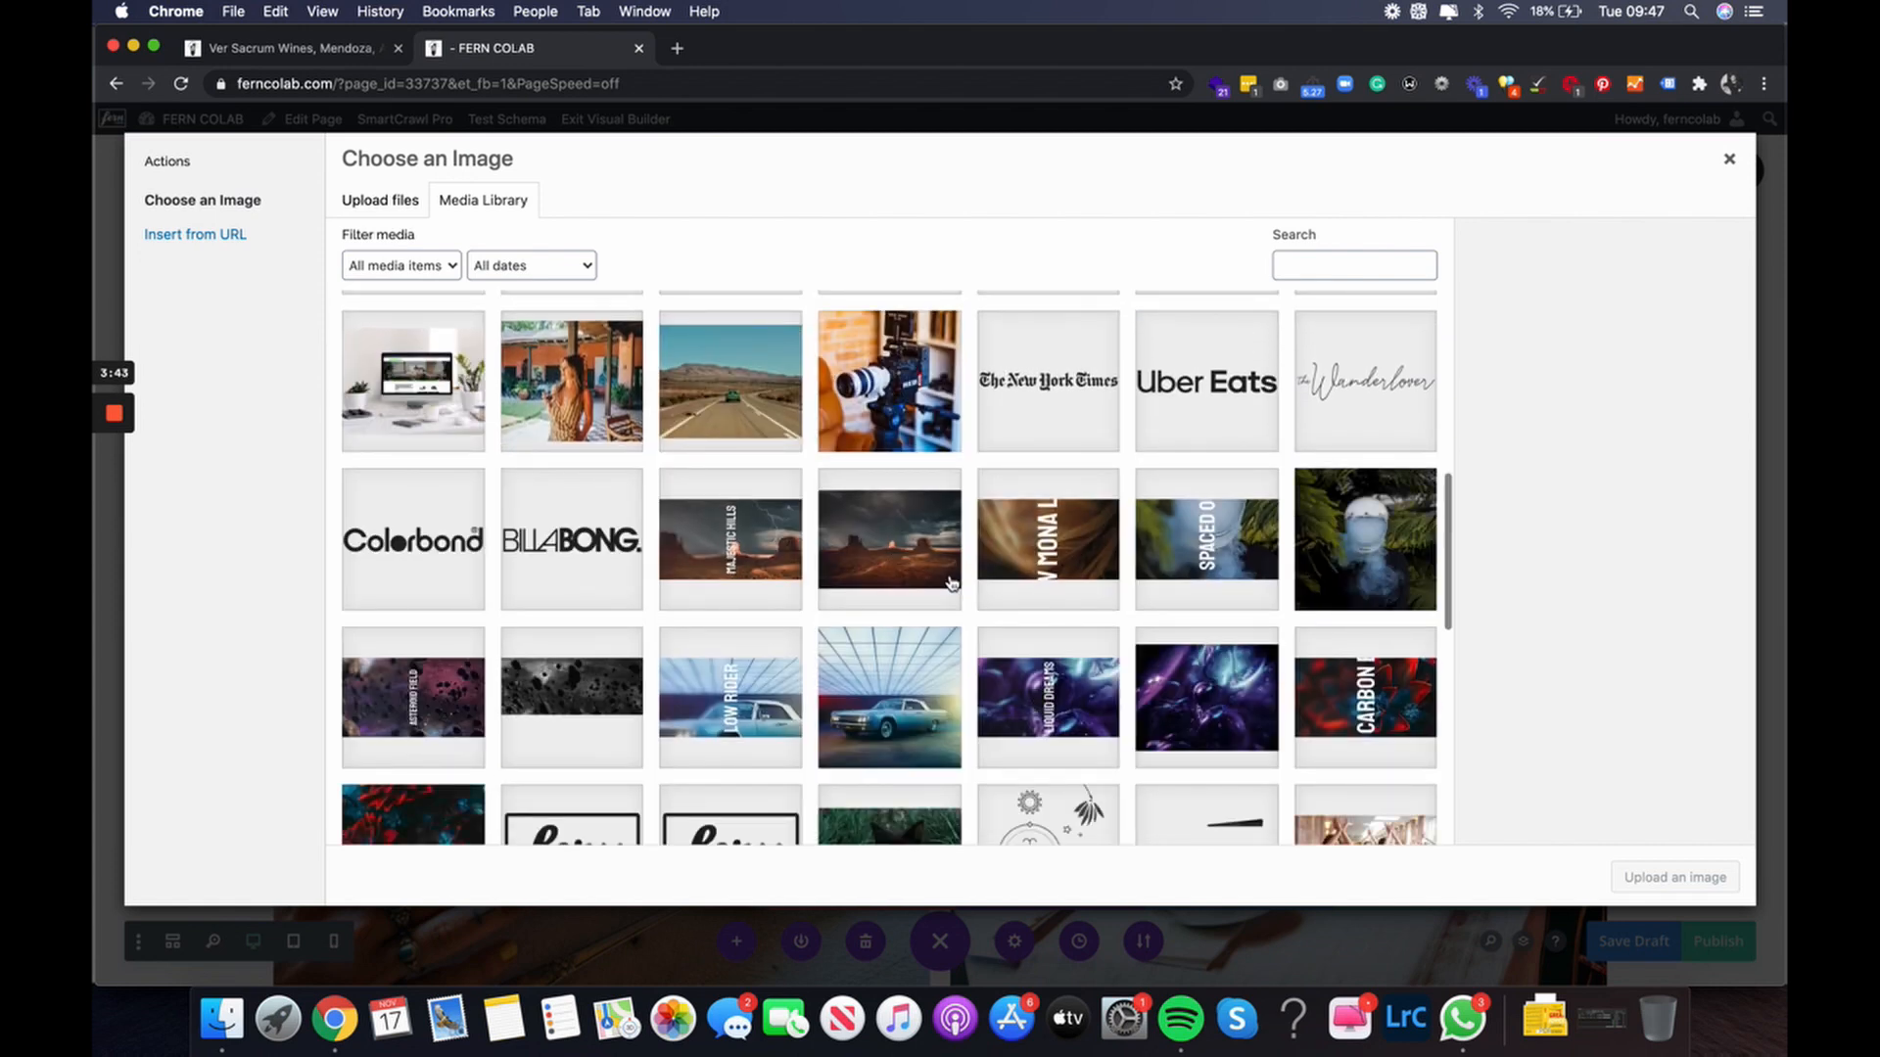
scroll(950, 584, down, 10)
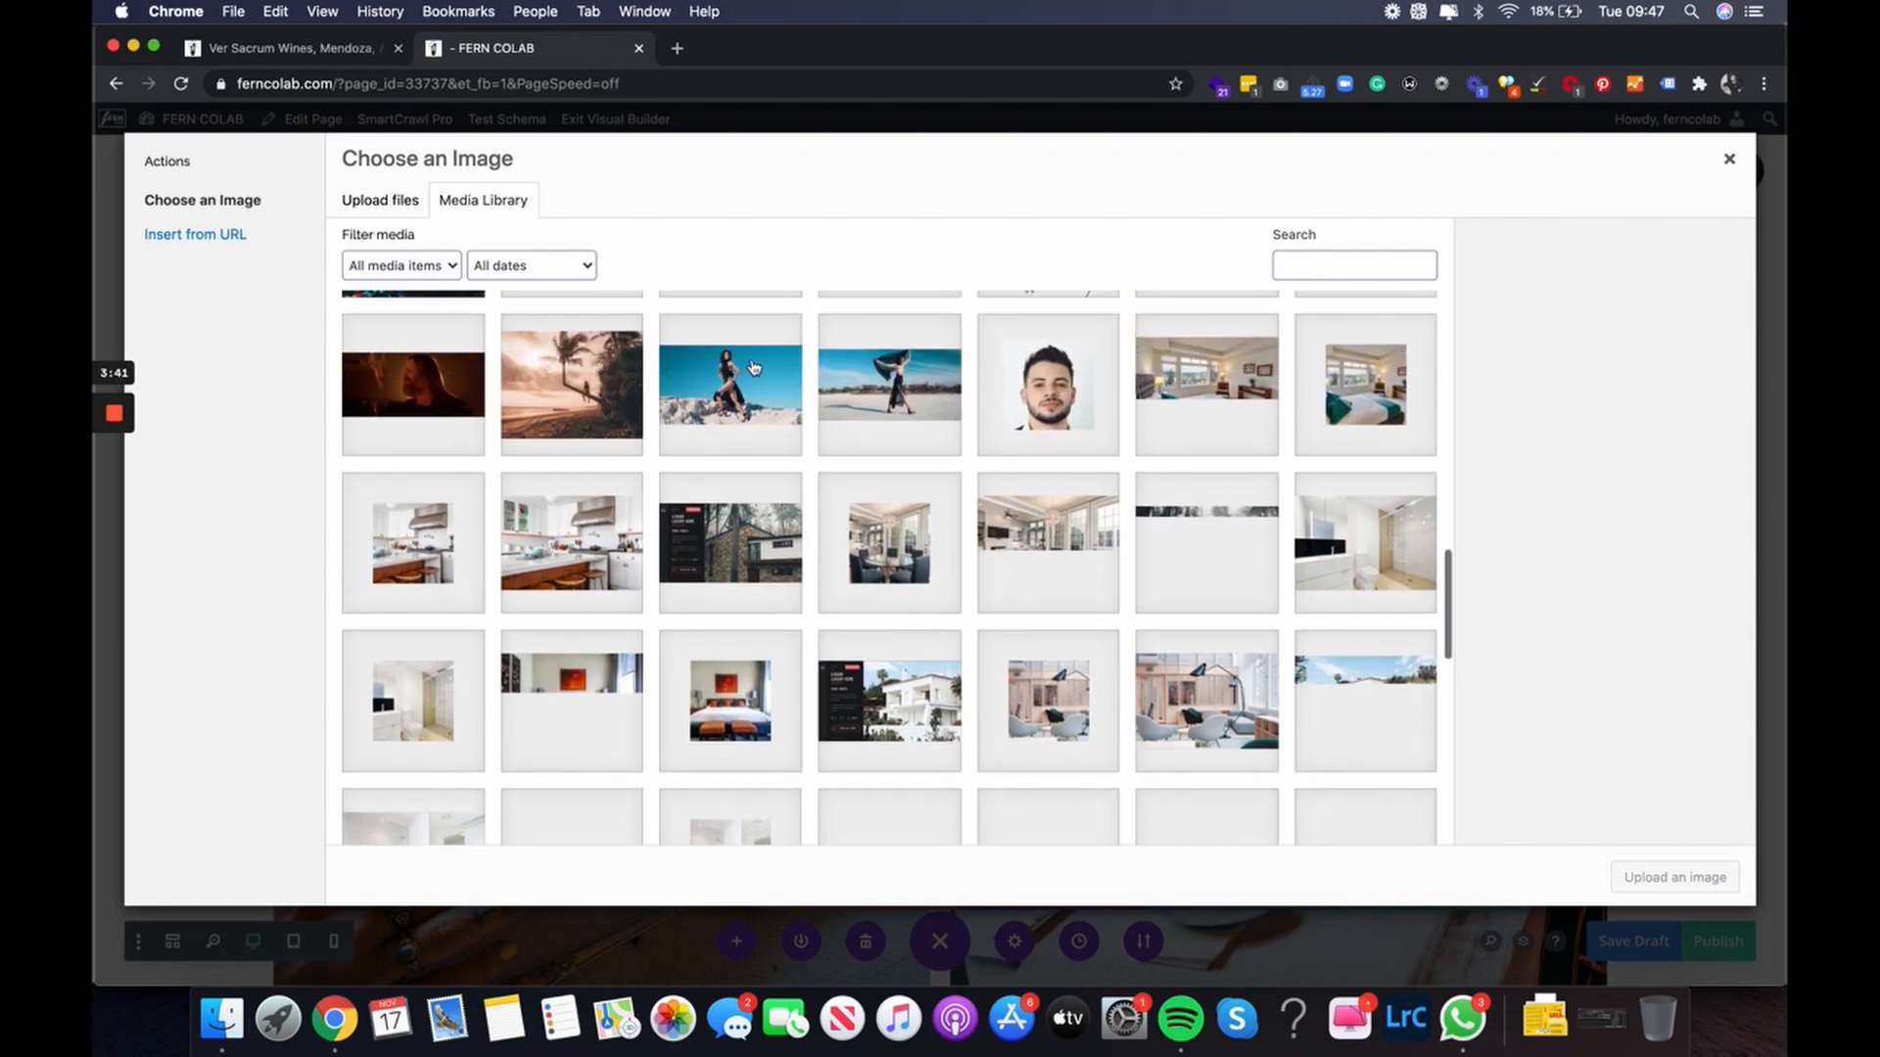
click(867, 391)
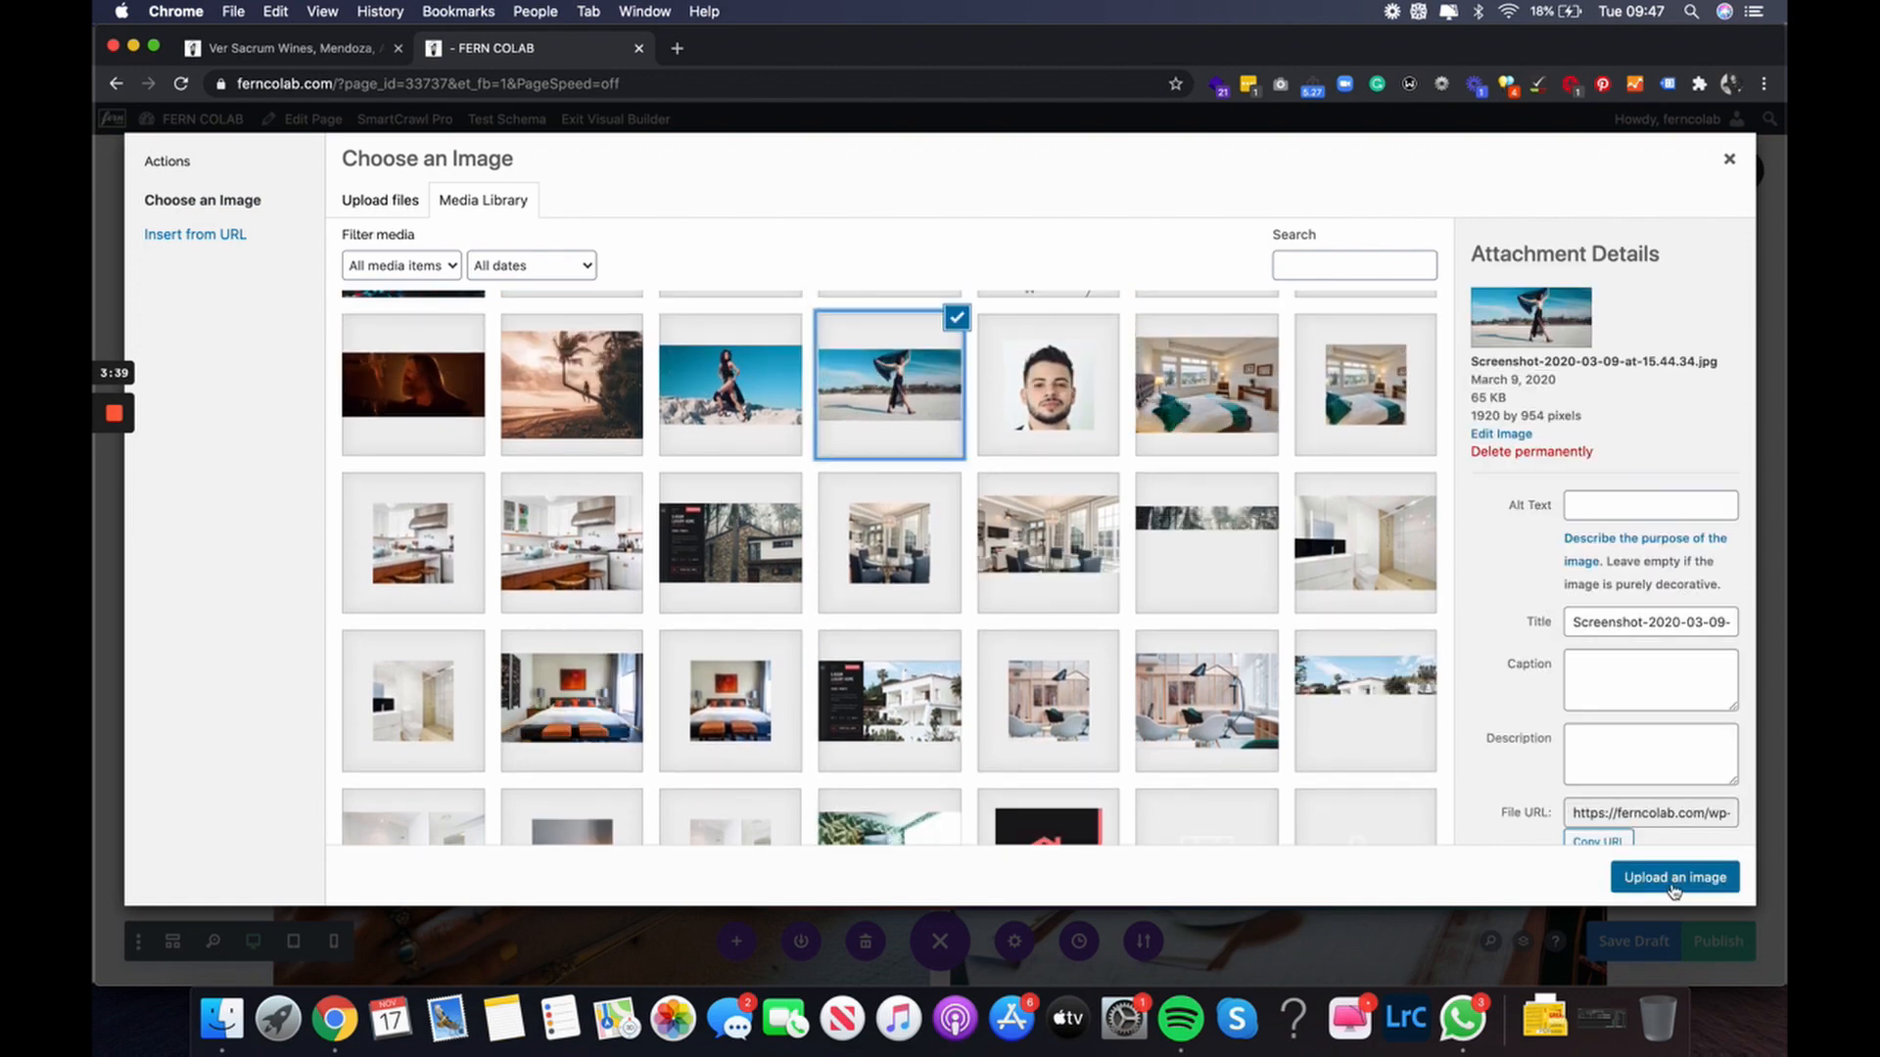
click(1675, 878)
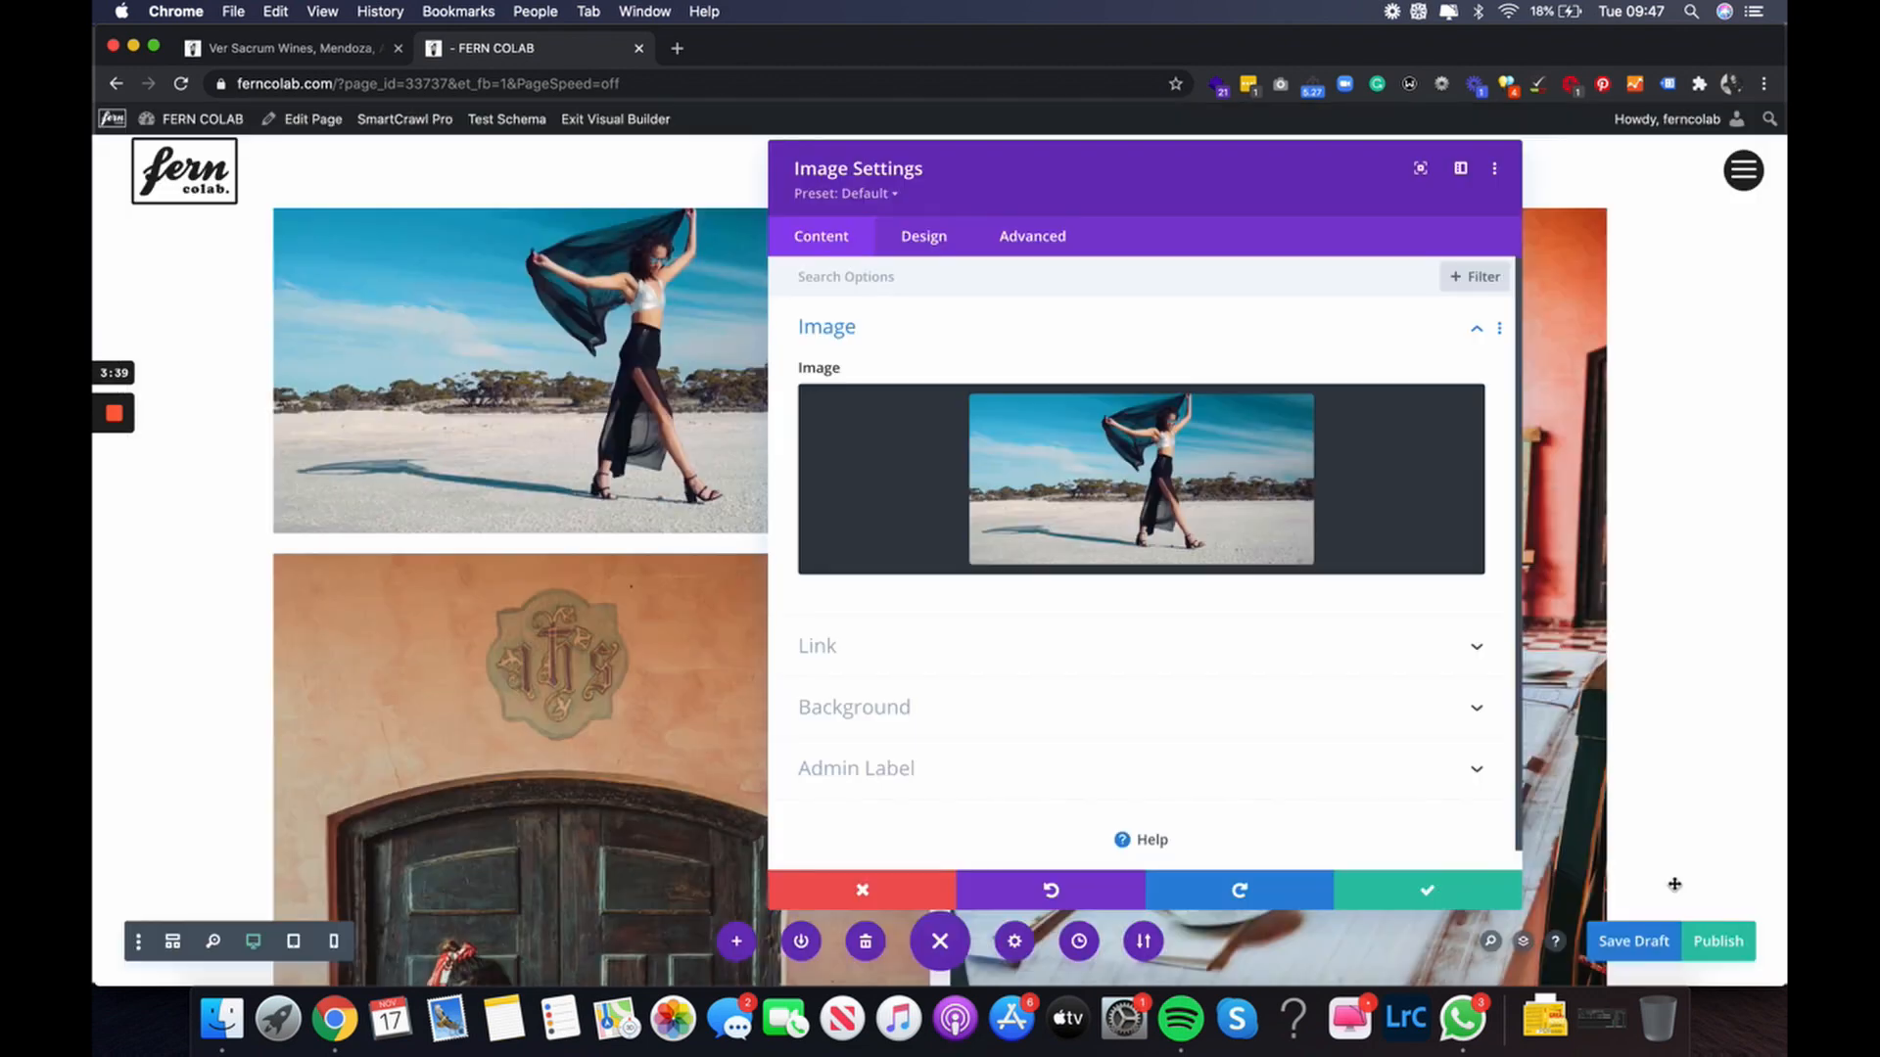
click(1420, 892)
Insert an Image module in the empty column beside the Ver Sacrum Wines heading and intro text.
scroll(989, 562, up, 5)
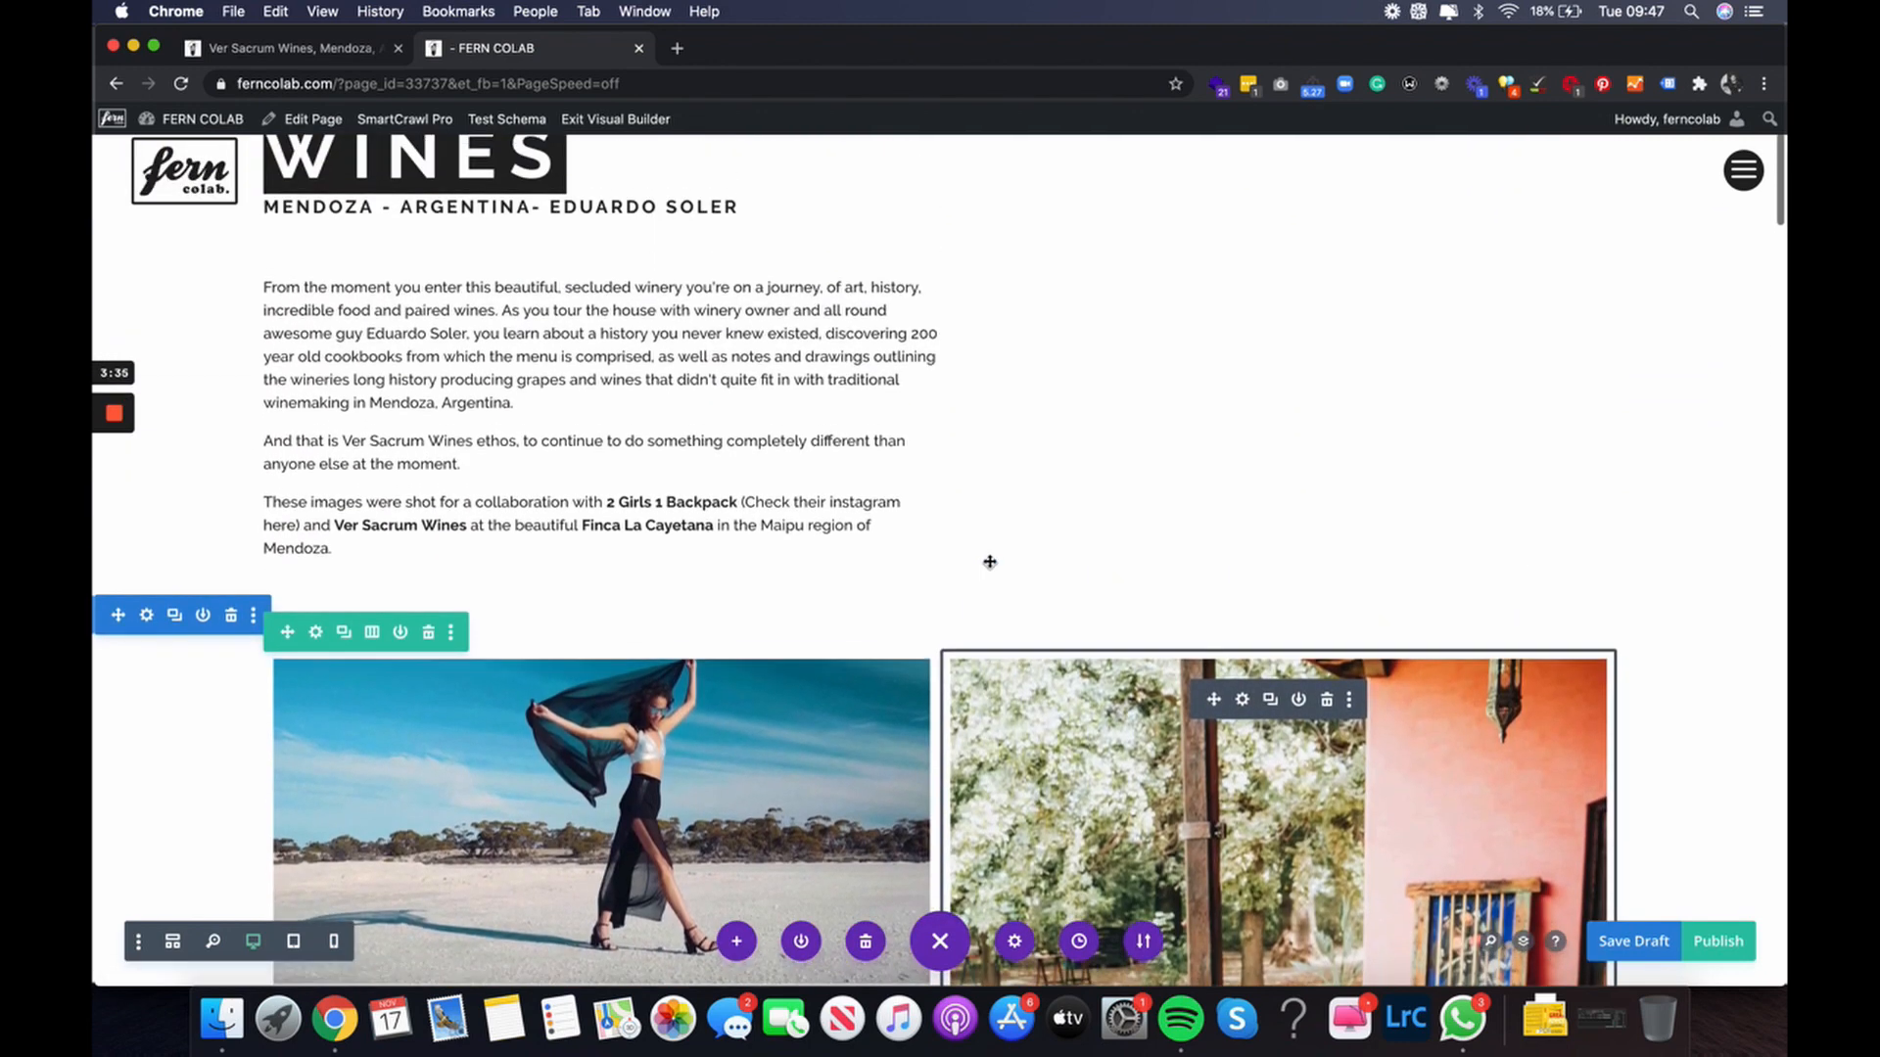
scroll(990, 562, down, 3)
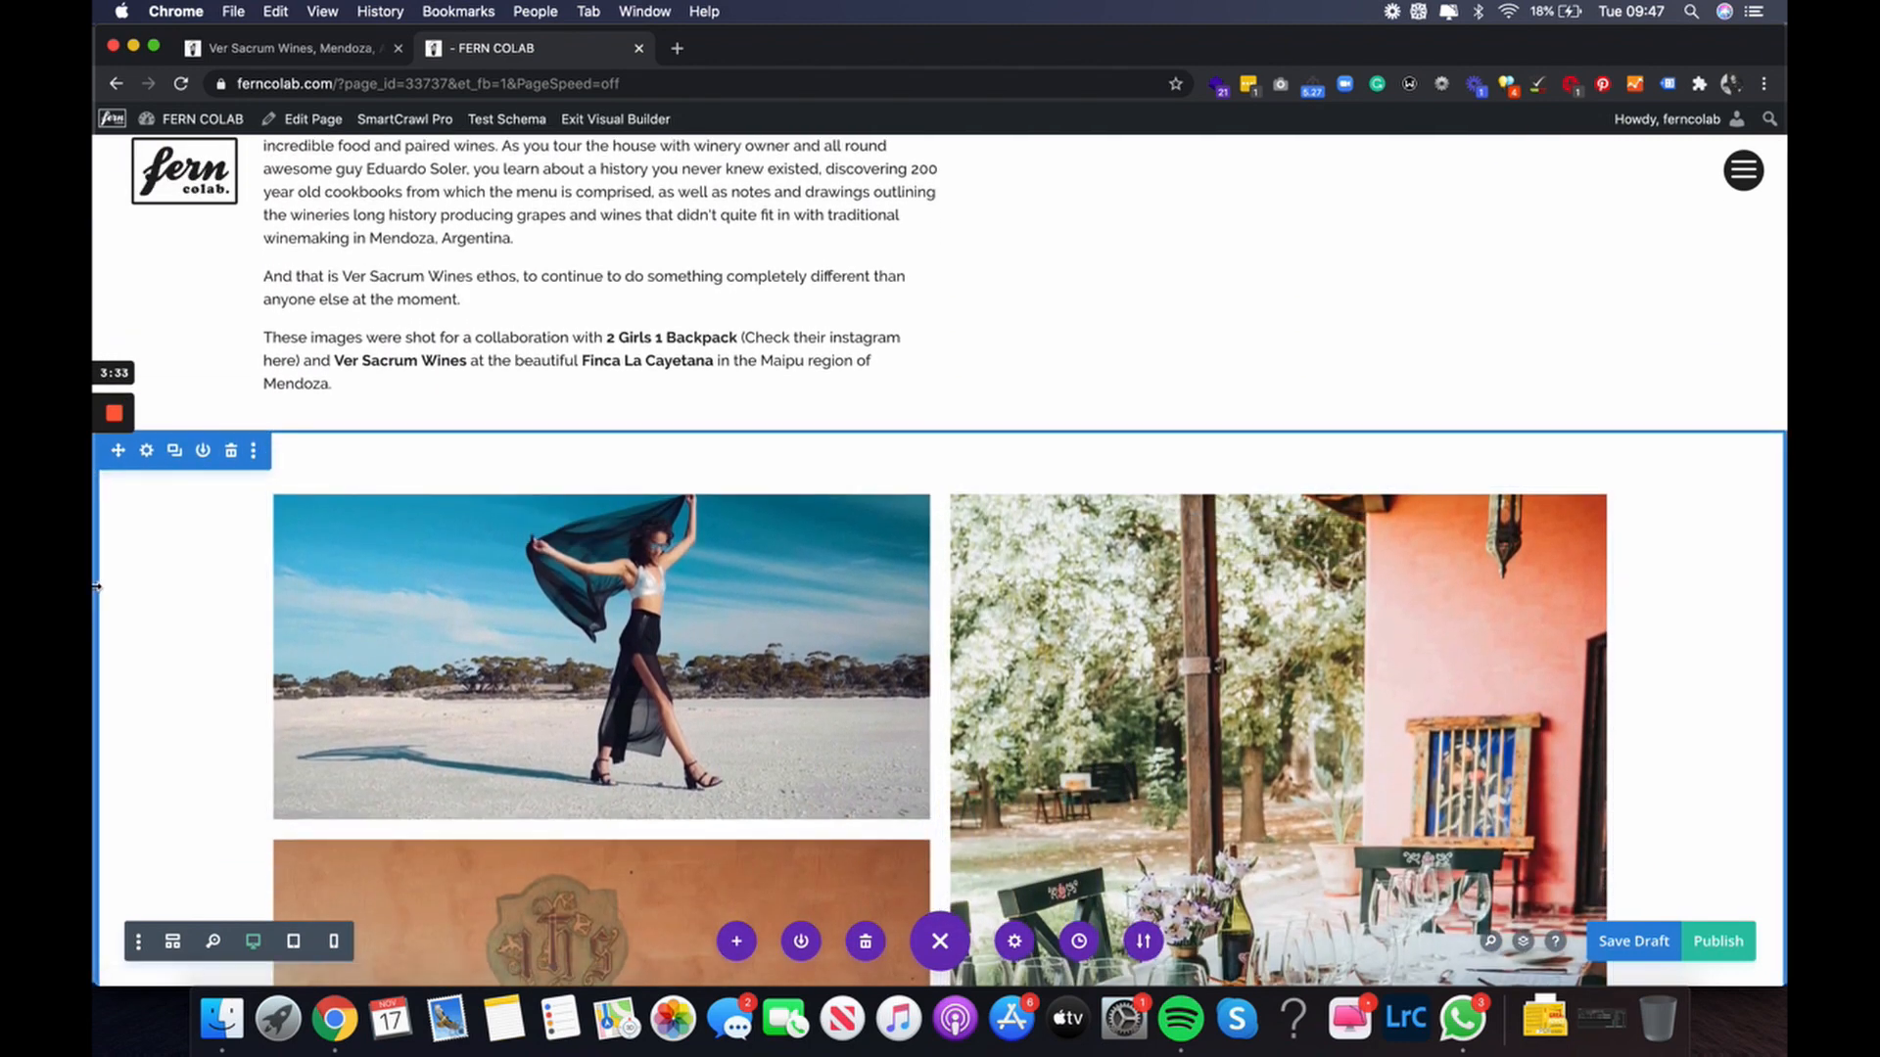
scroll(97, 586, down, 5)
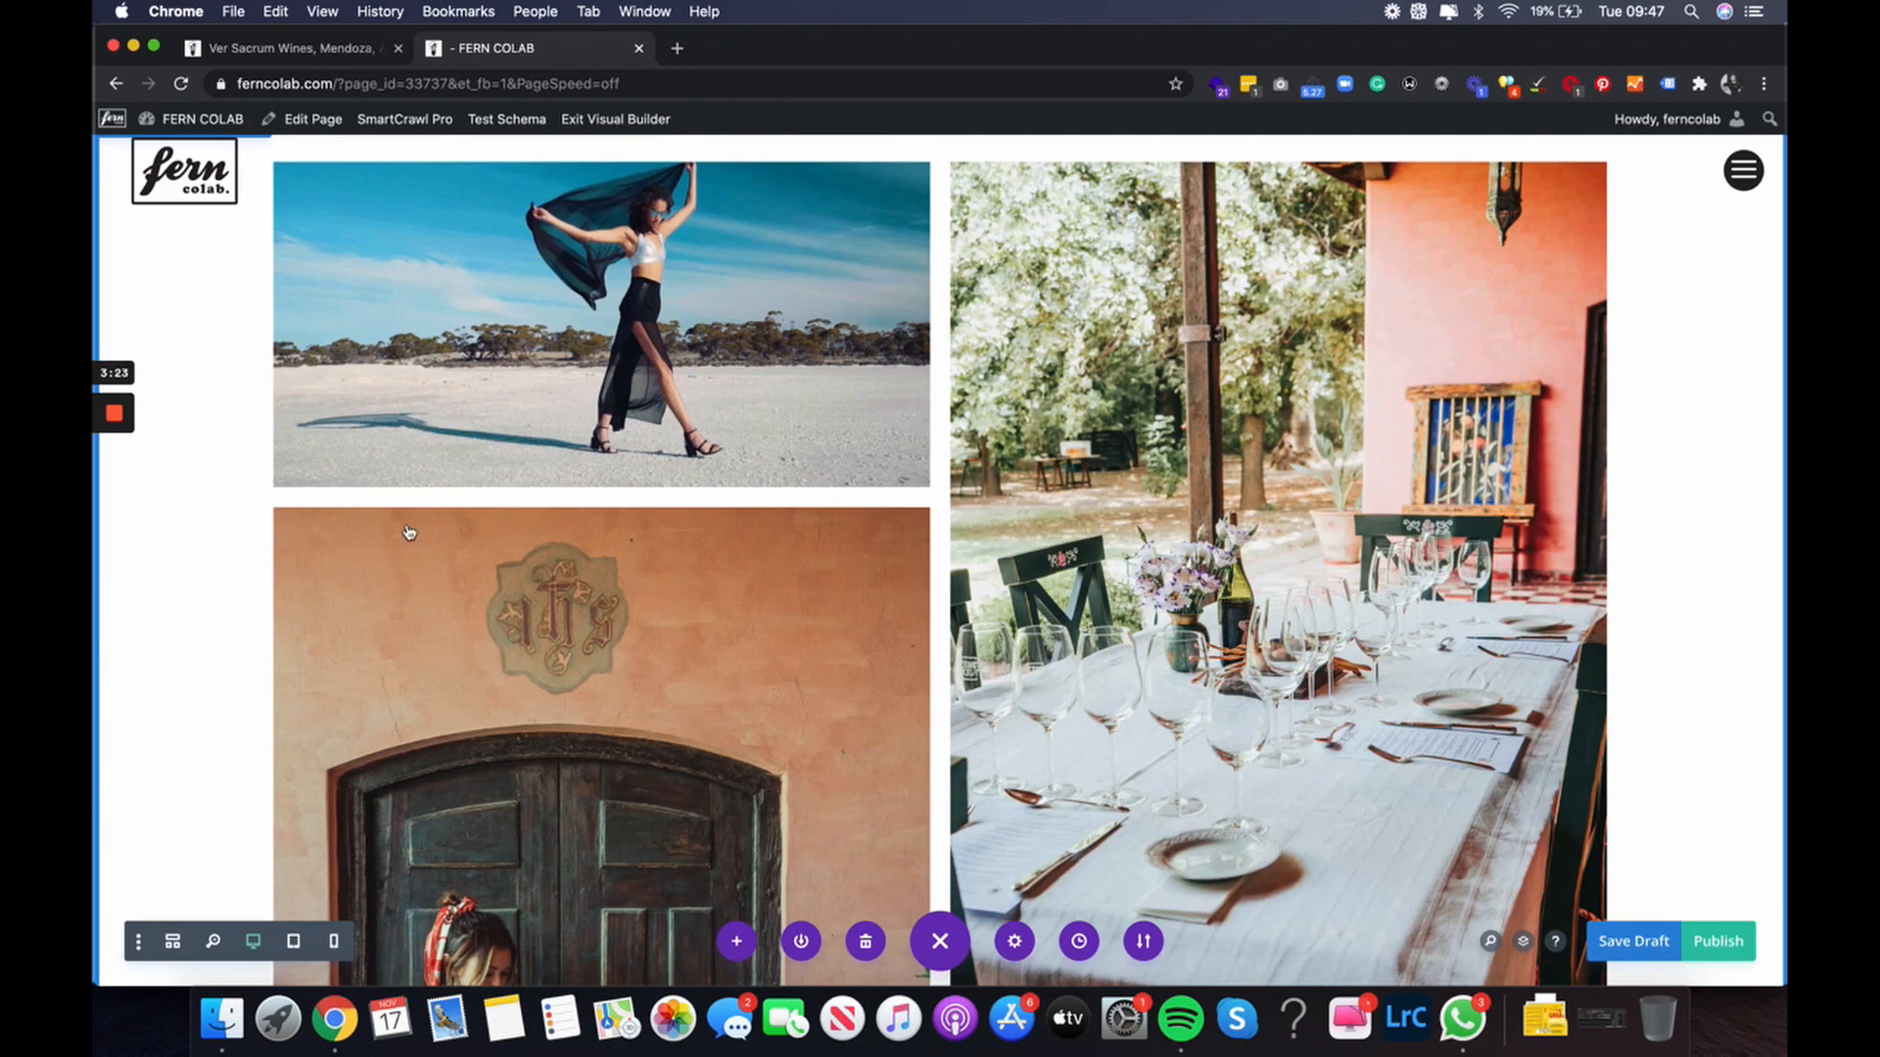
scroll(409, 532, down, 9)
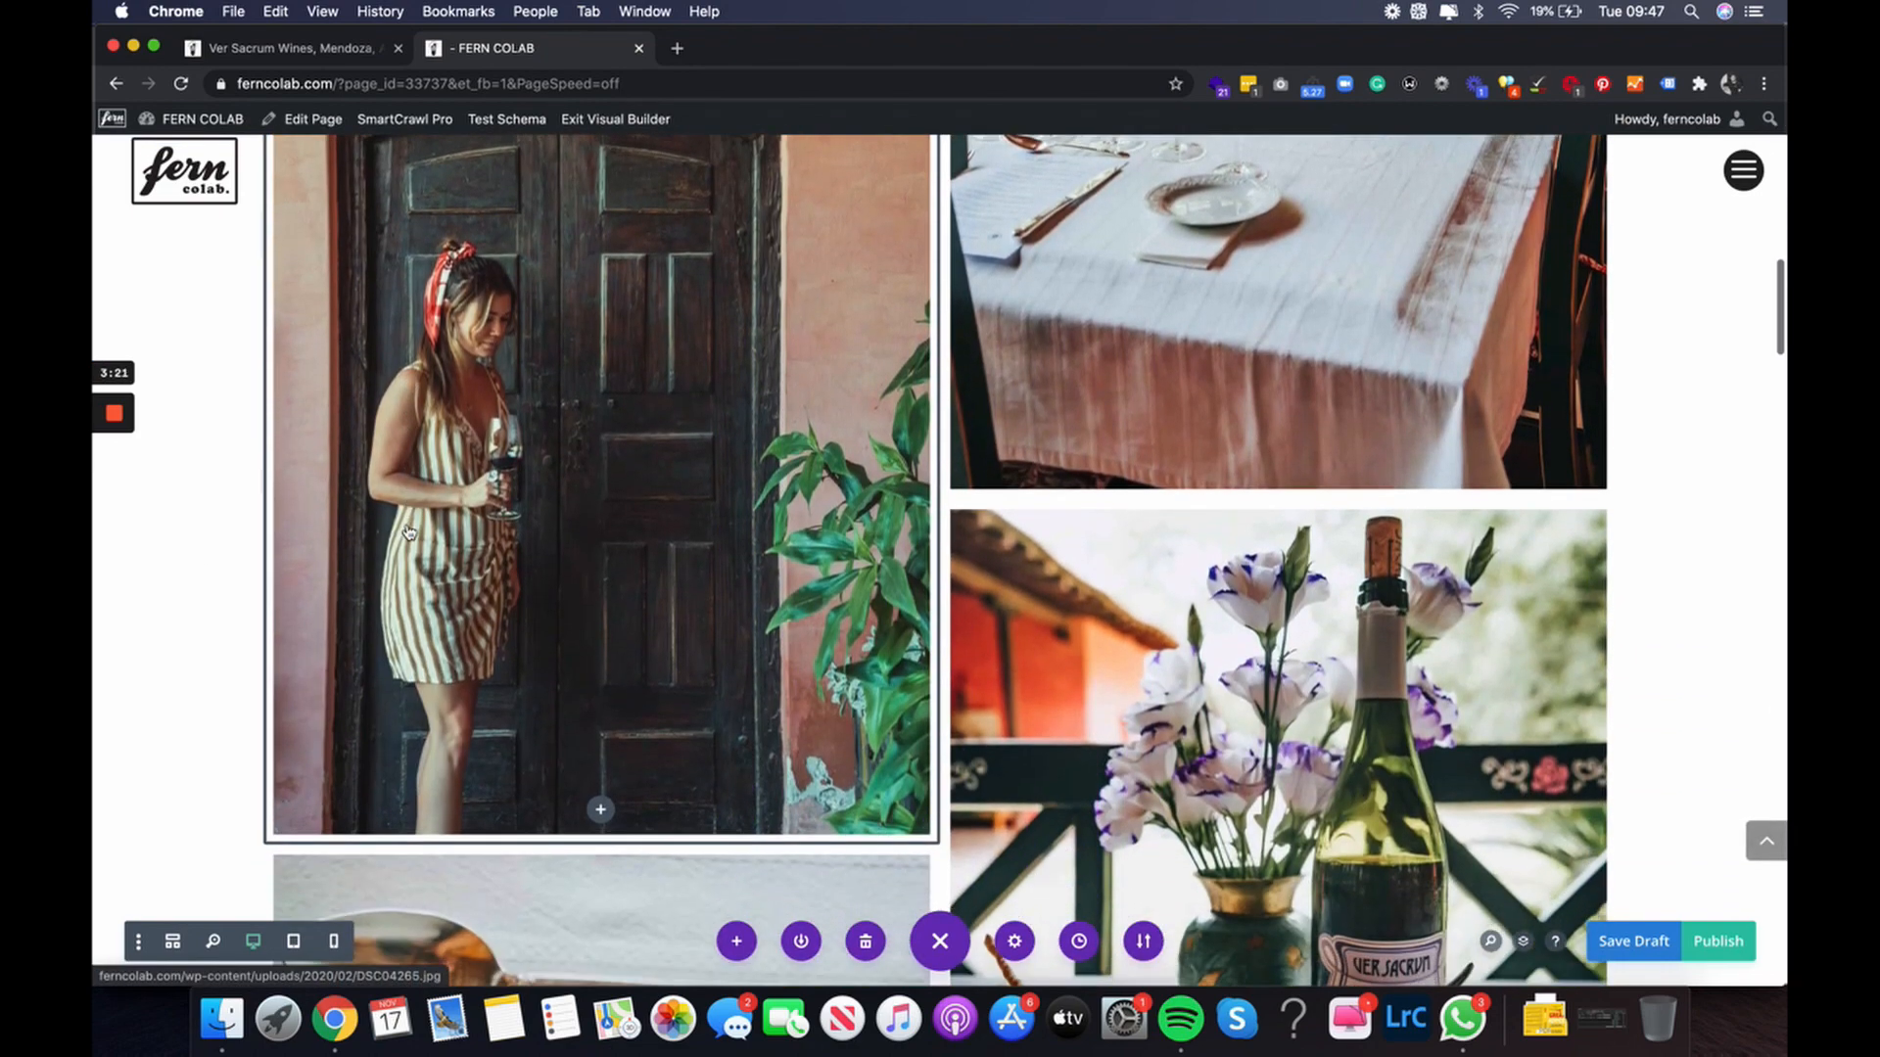
scroll(409, 531, up, 15)
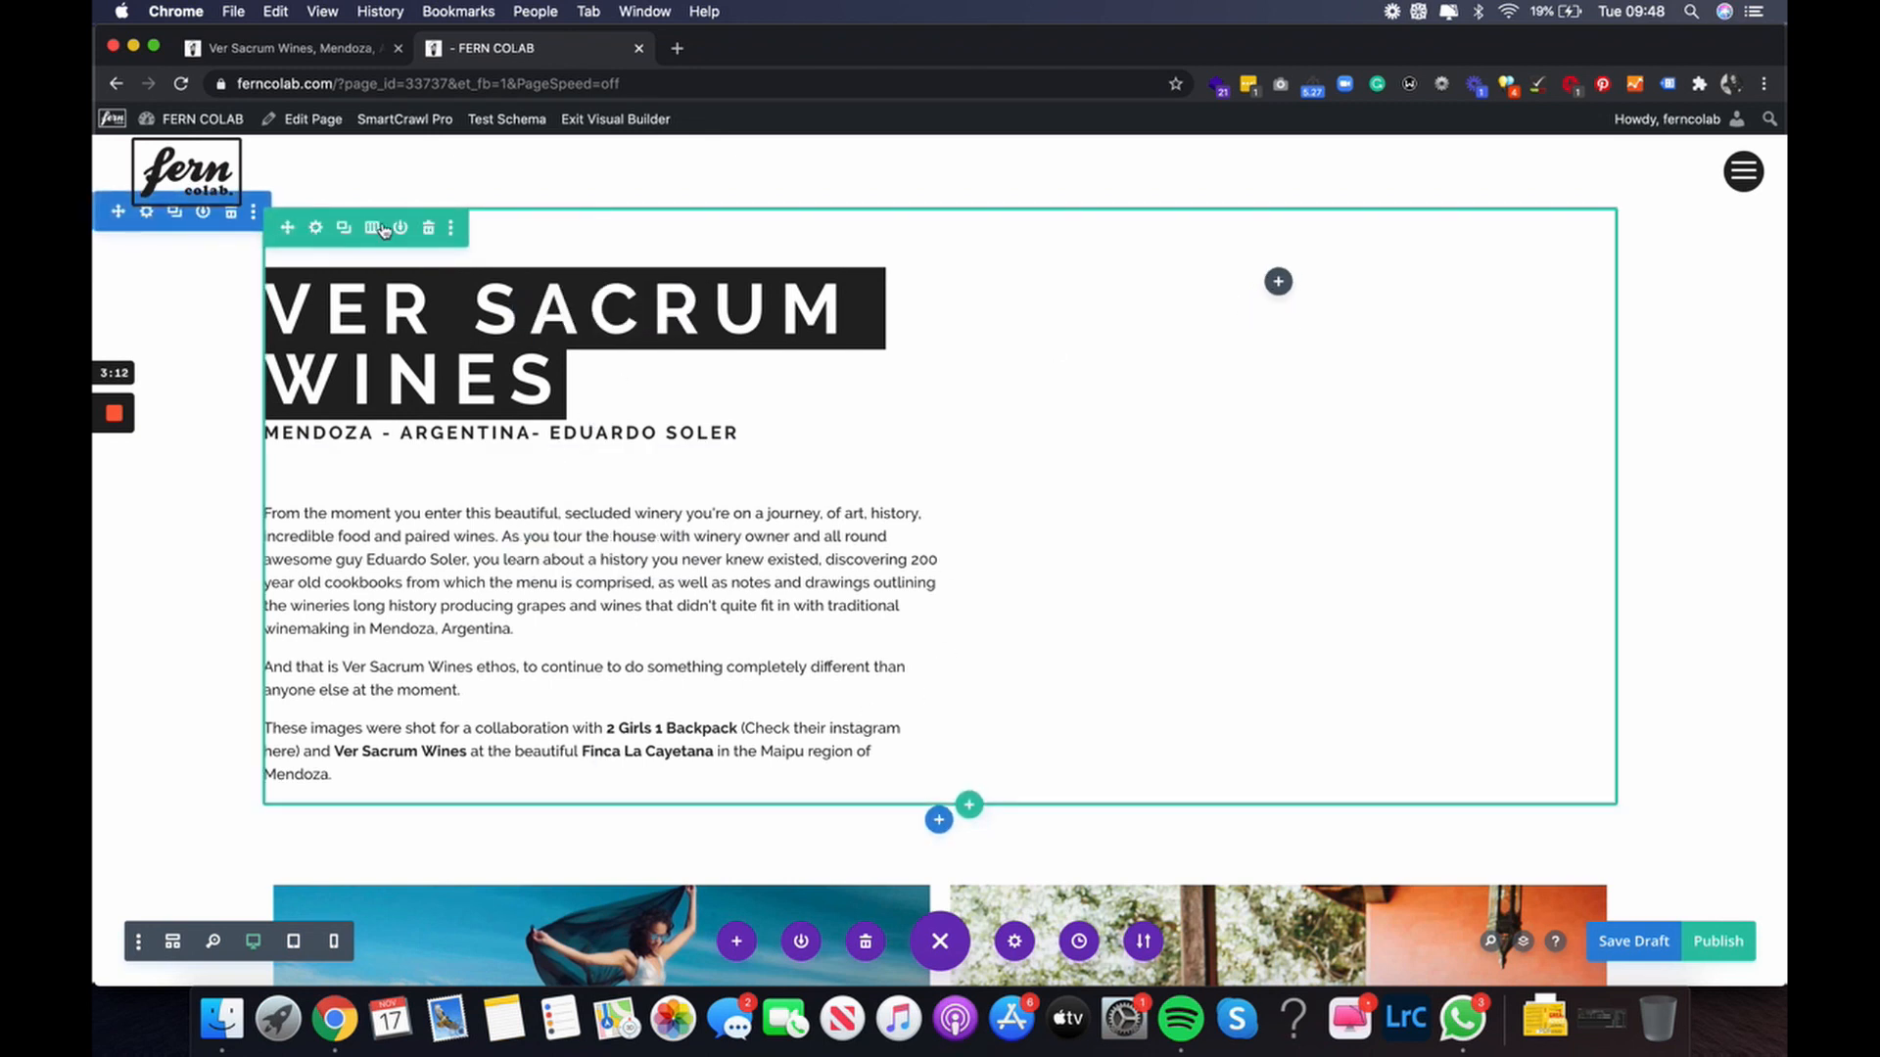
click(1277, 286)
text(imag)
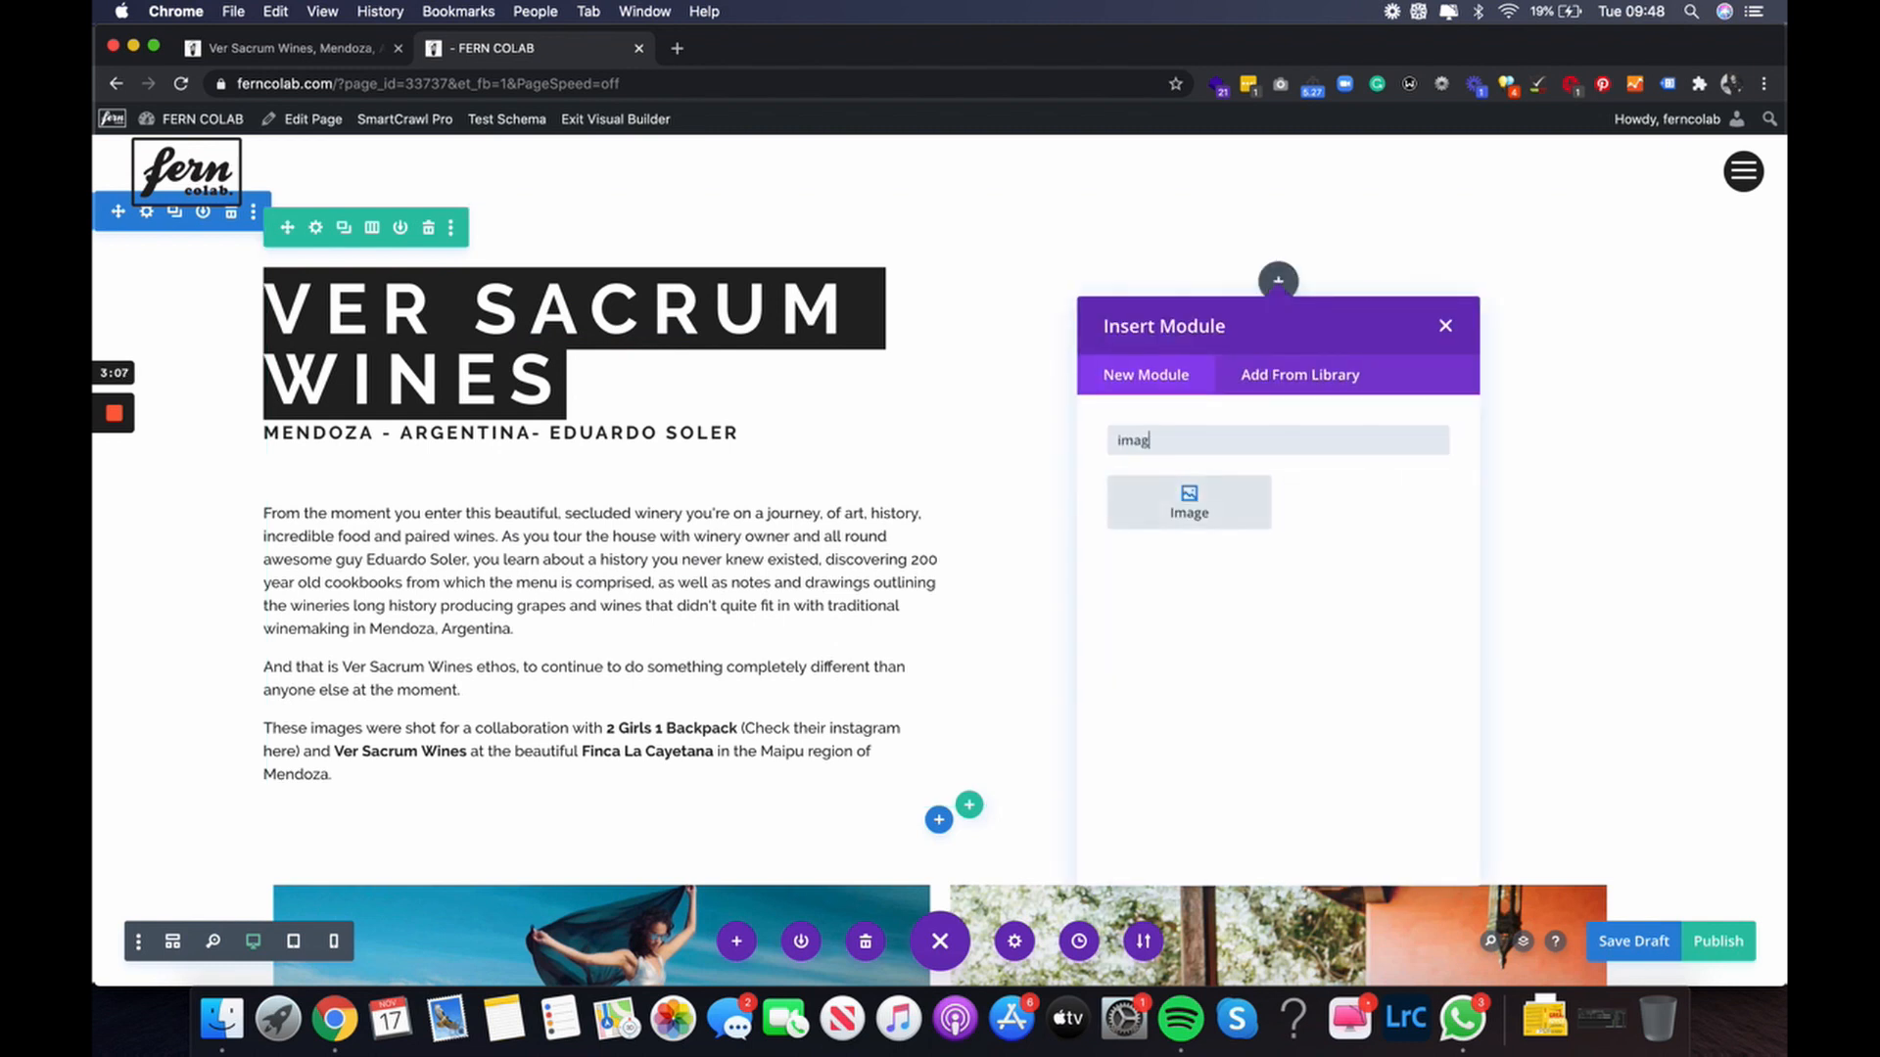
click(1252, 487)
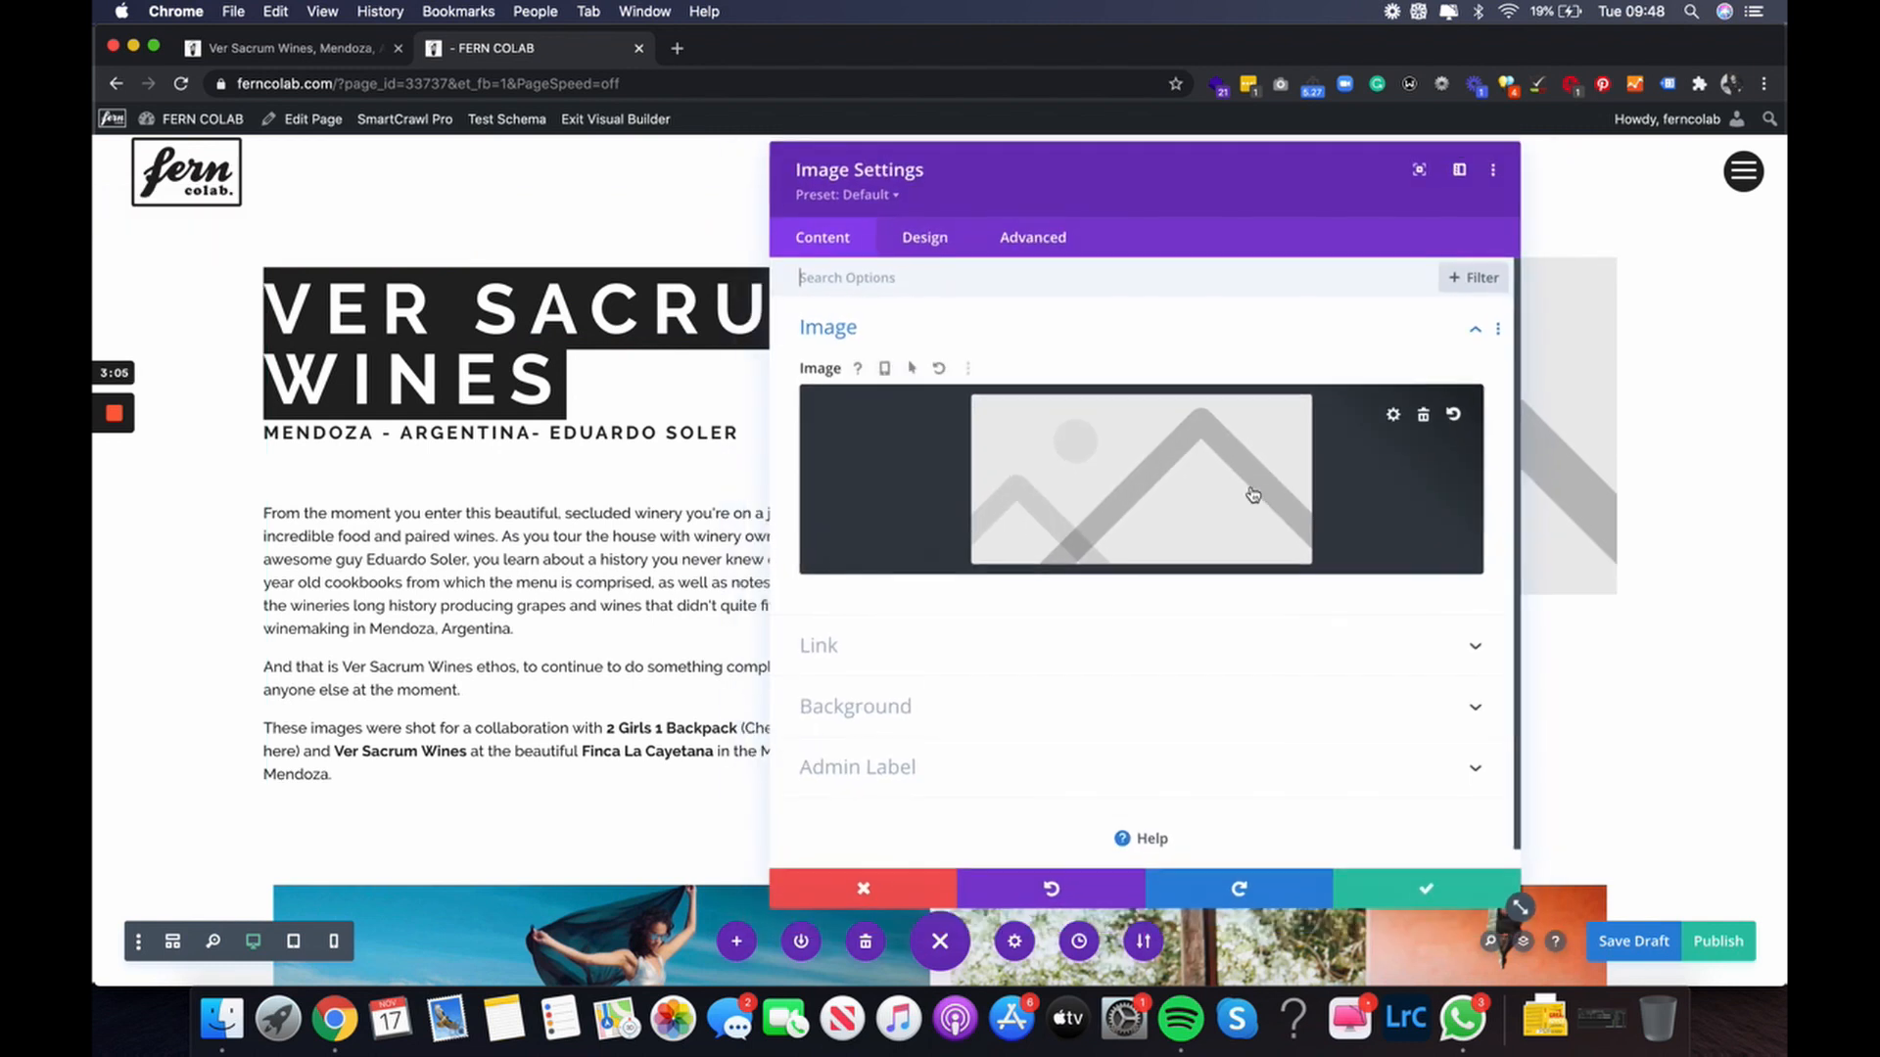
Set the new module's image to the media library photo of a green car on a desert road.
click(1196, 467)
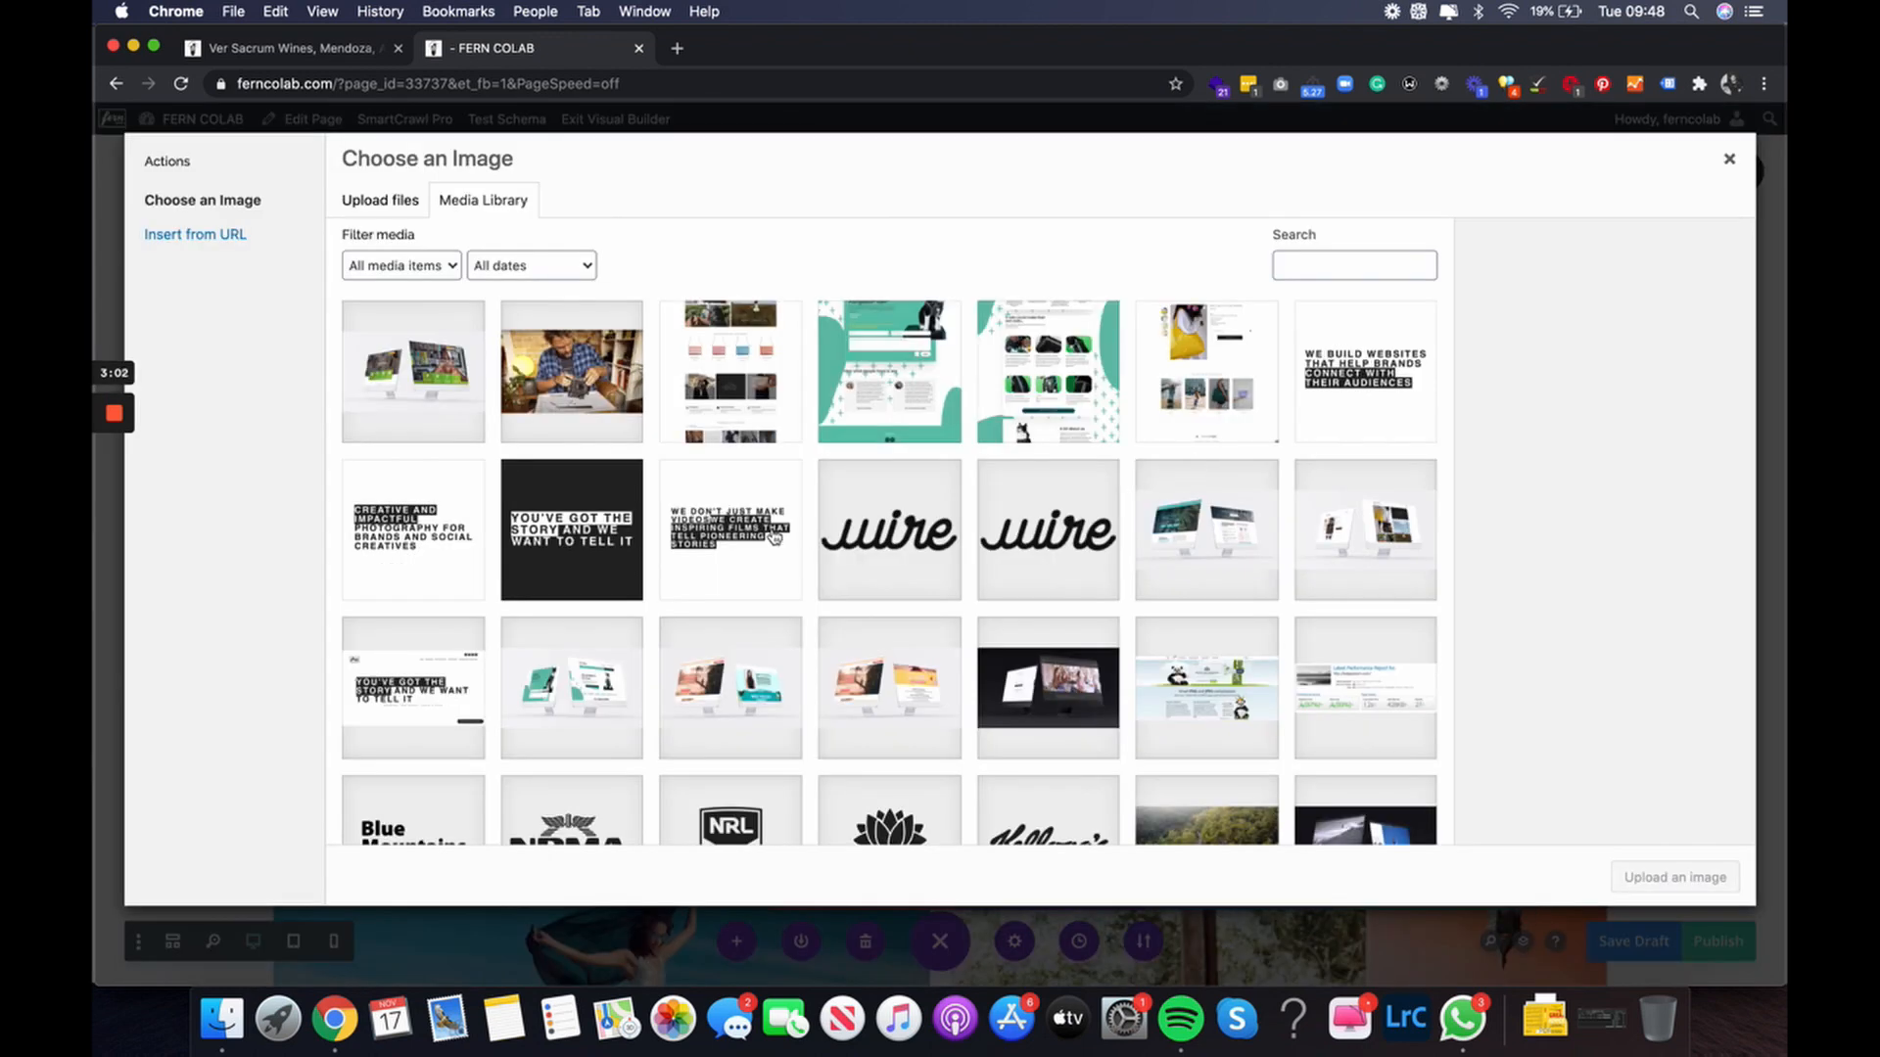
scroll(671, 537, down, 10)
scroll(672, 537, up, 2)
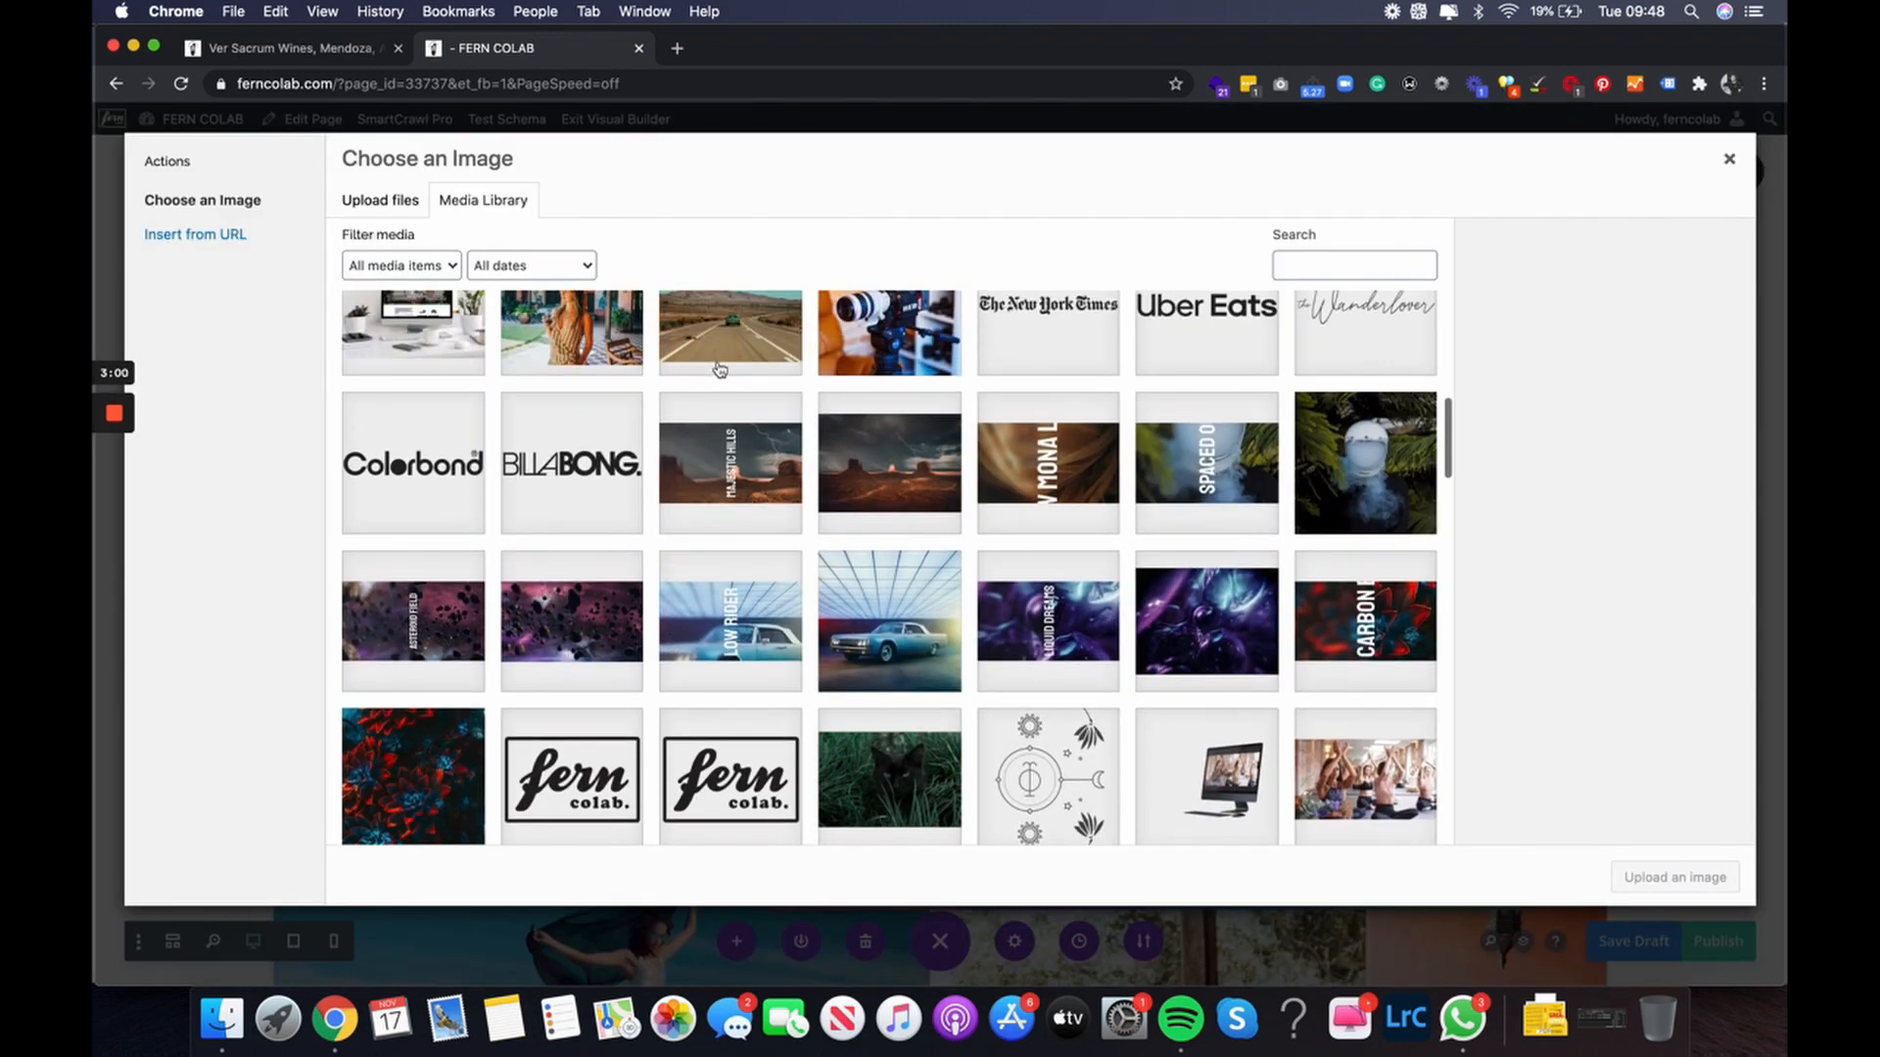
click(717, 357)
click(1674, 877)
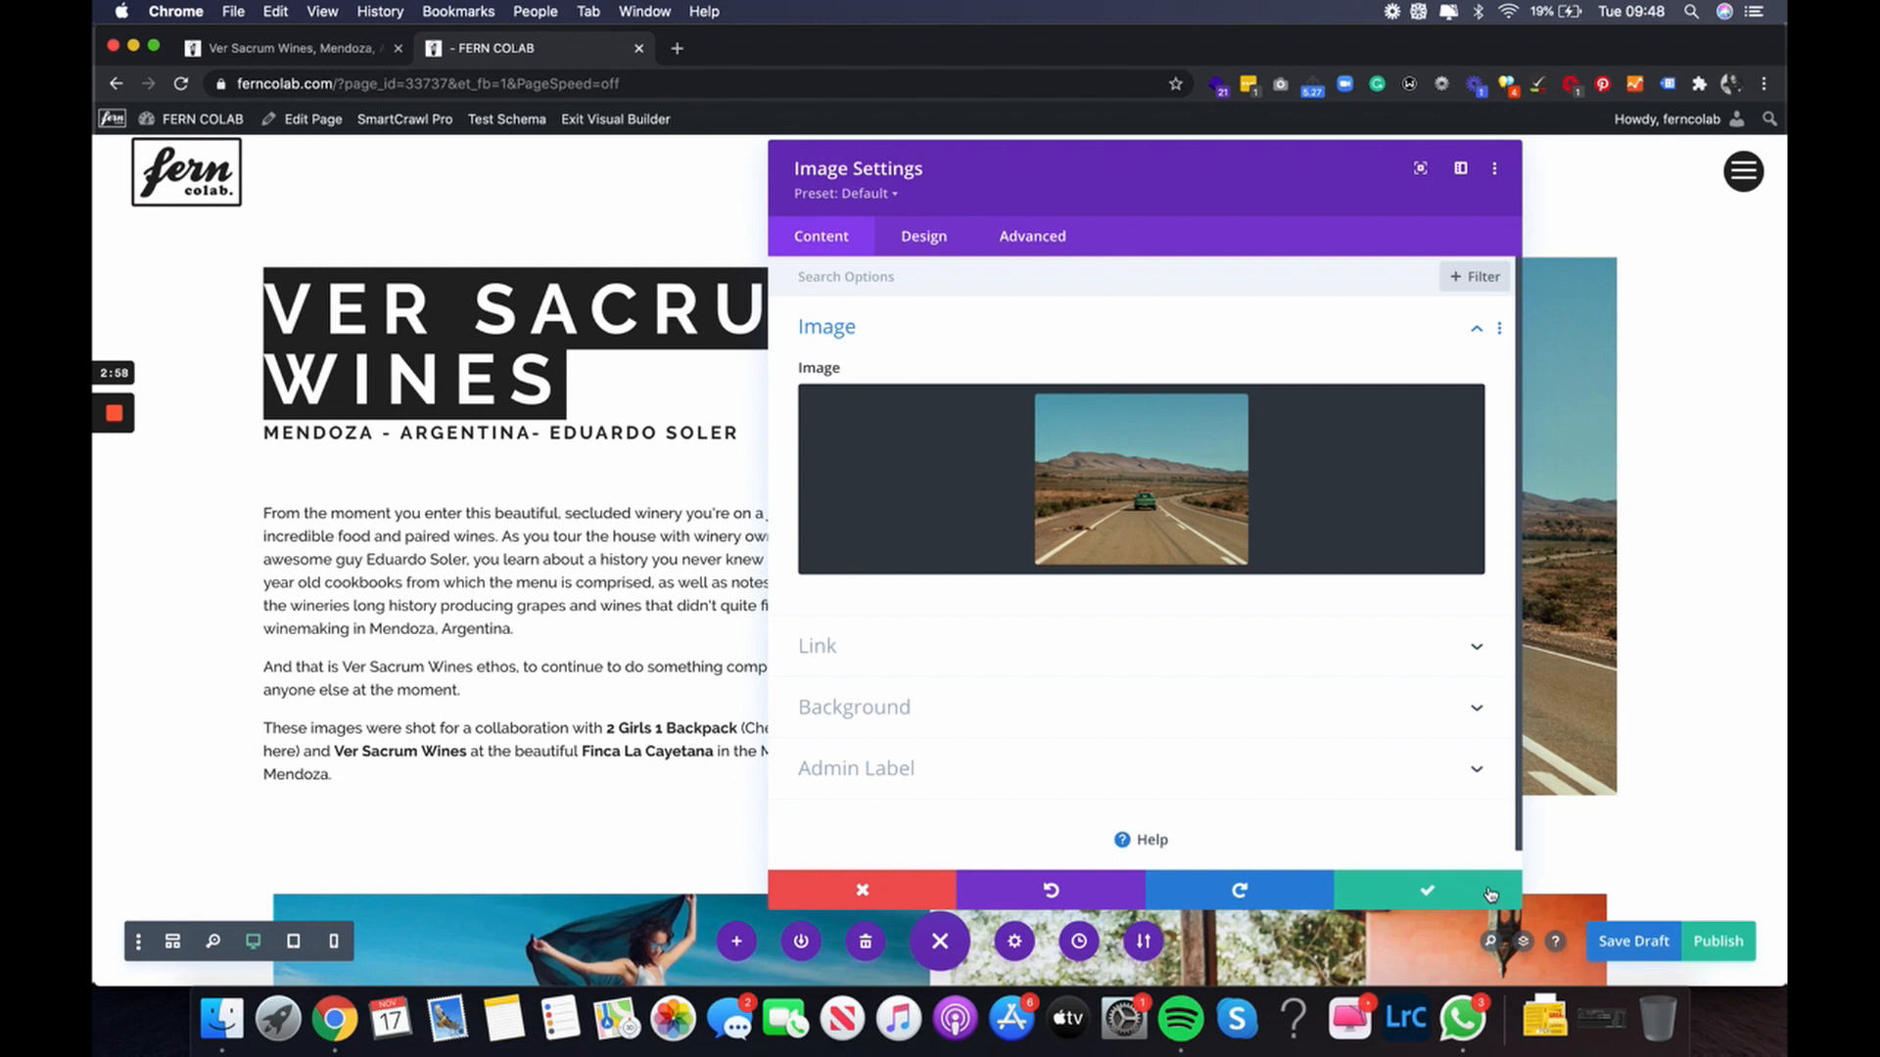
Save the green car image's settings and check how it sits beside the Ver Sacrum Wines intro text.
click(1403, 892)
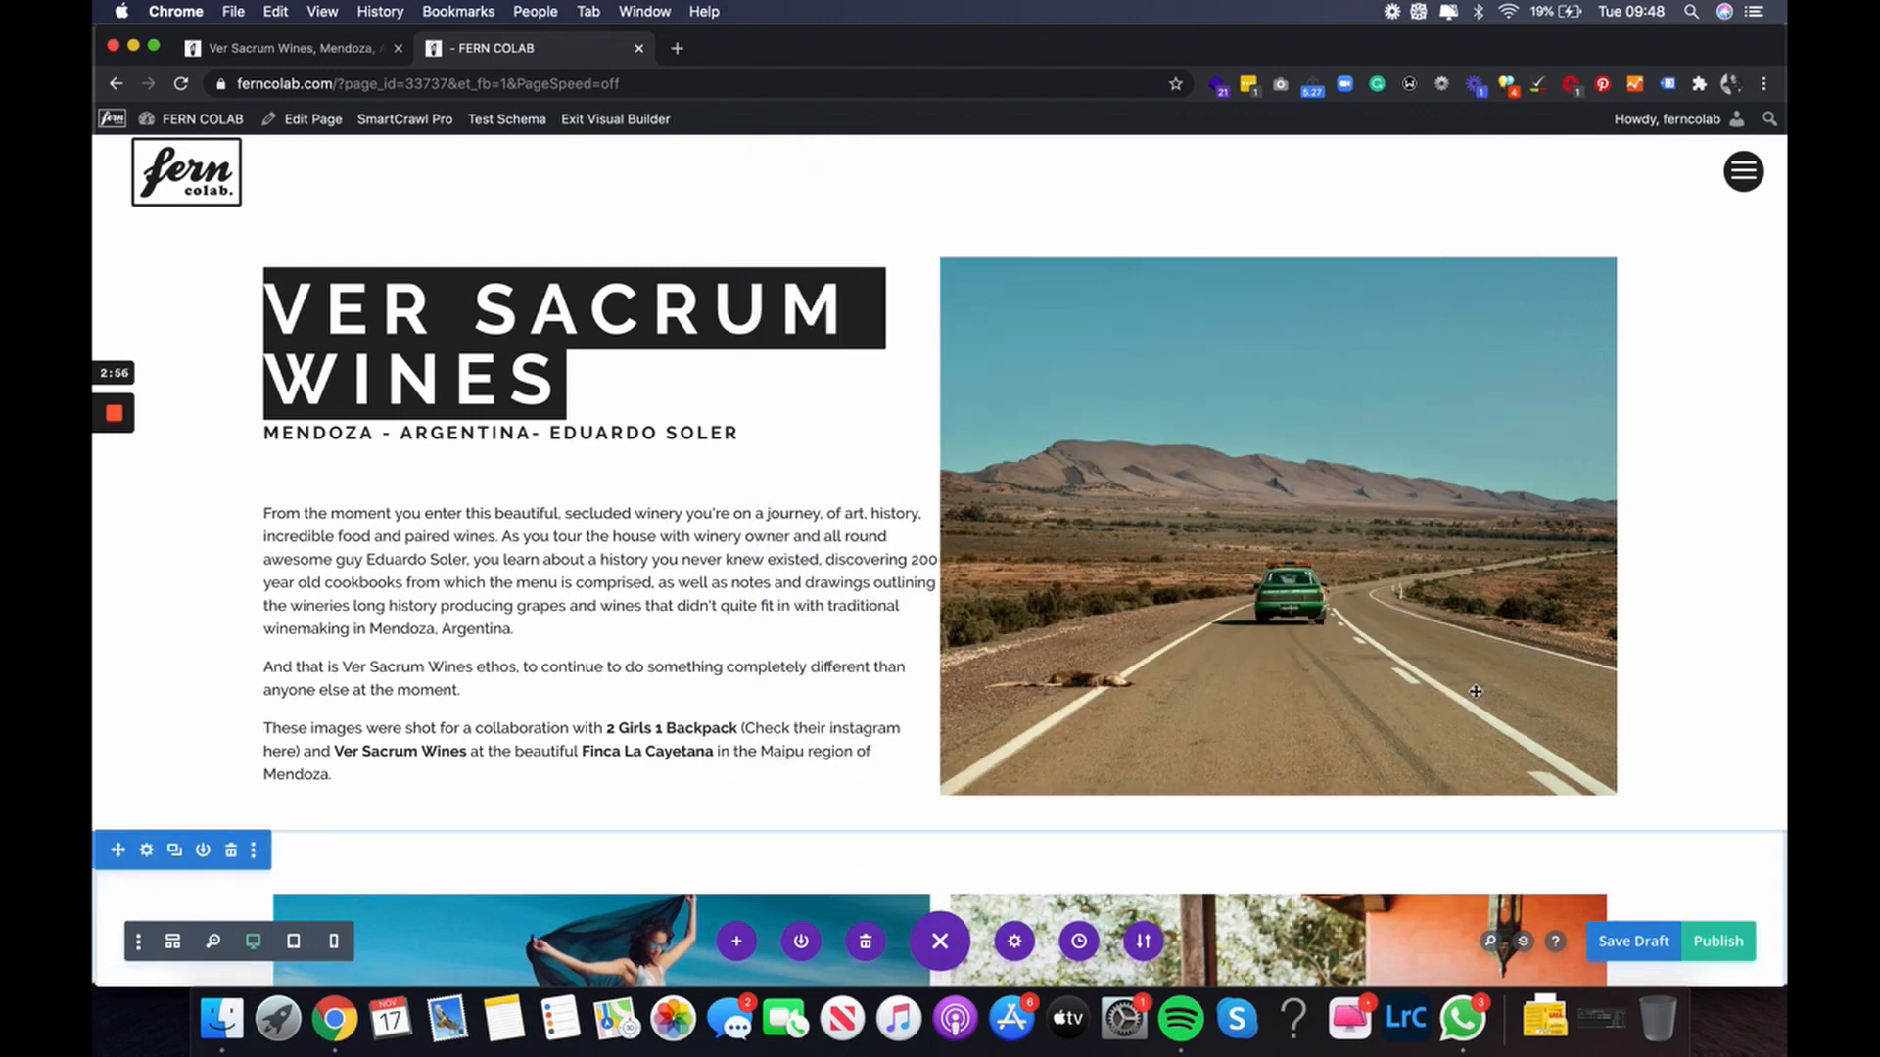
scroll(1476, 691, down, 3)
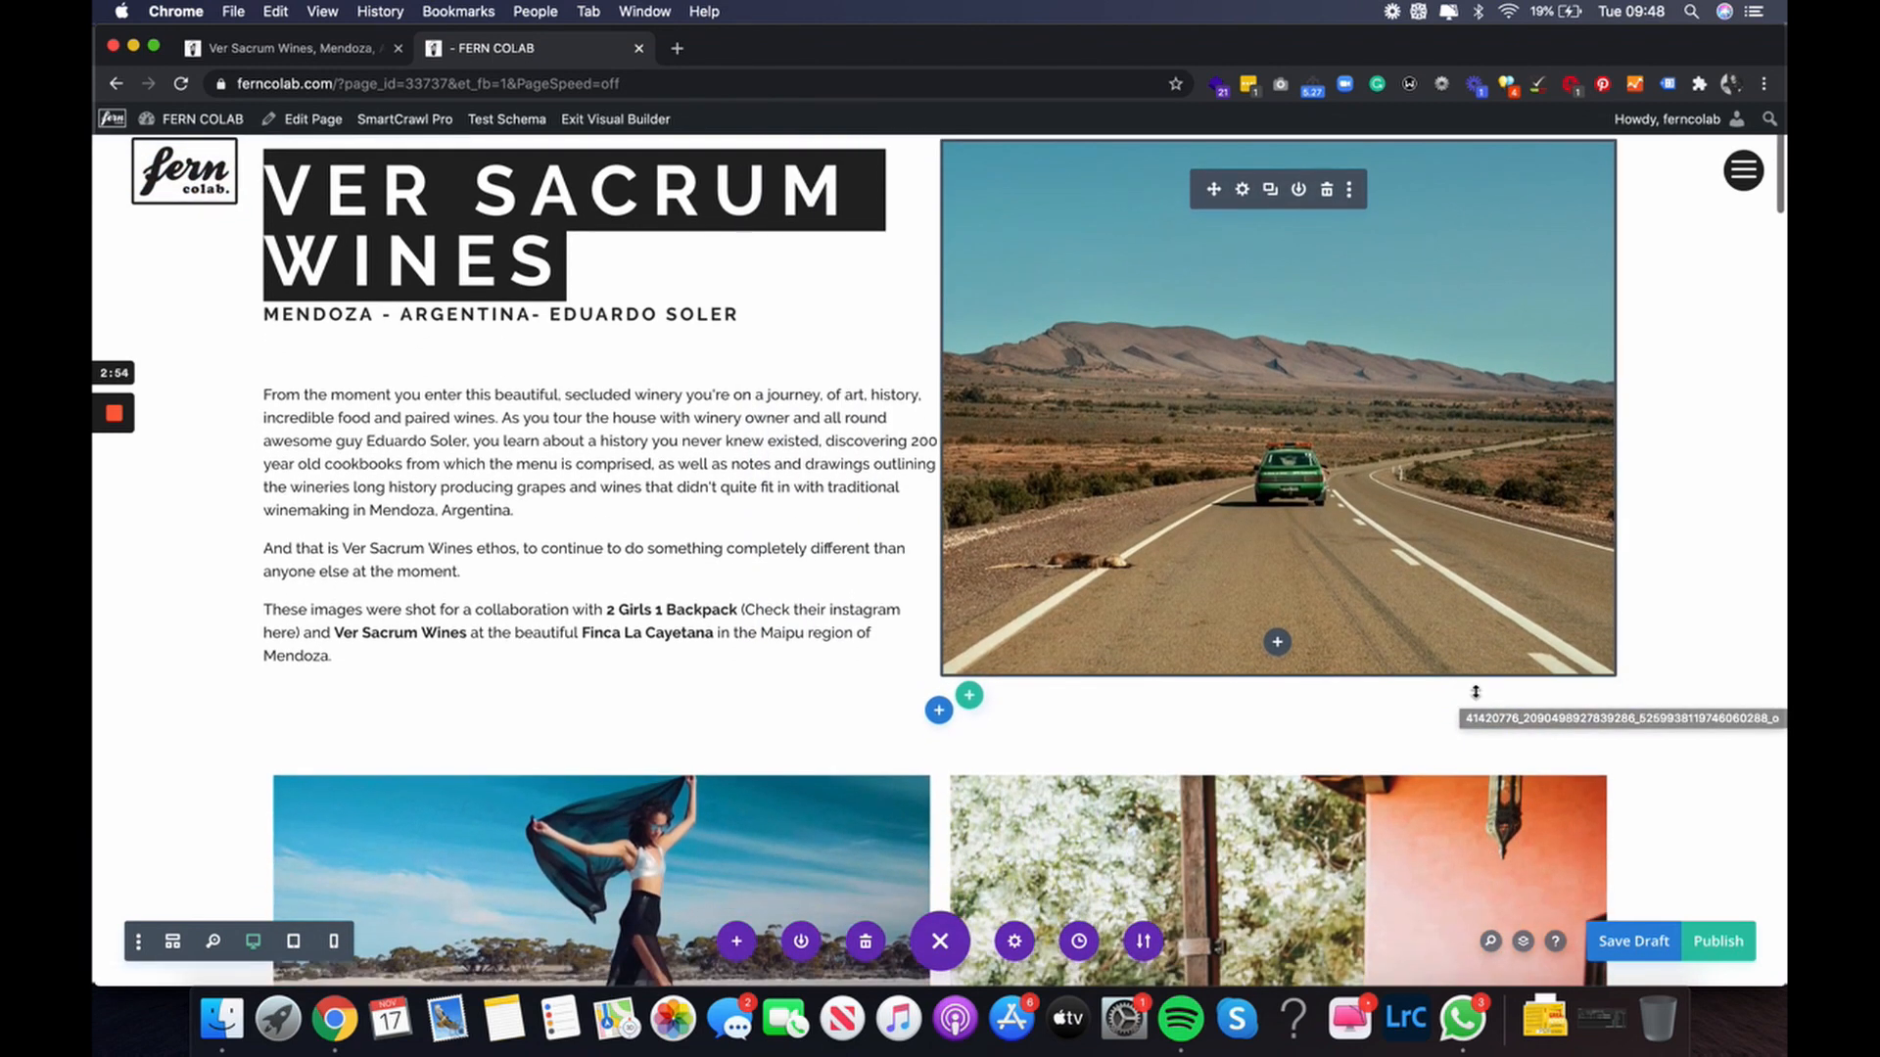
scroll(999, 529, up, 3)
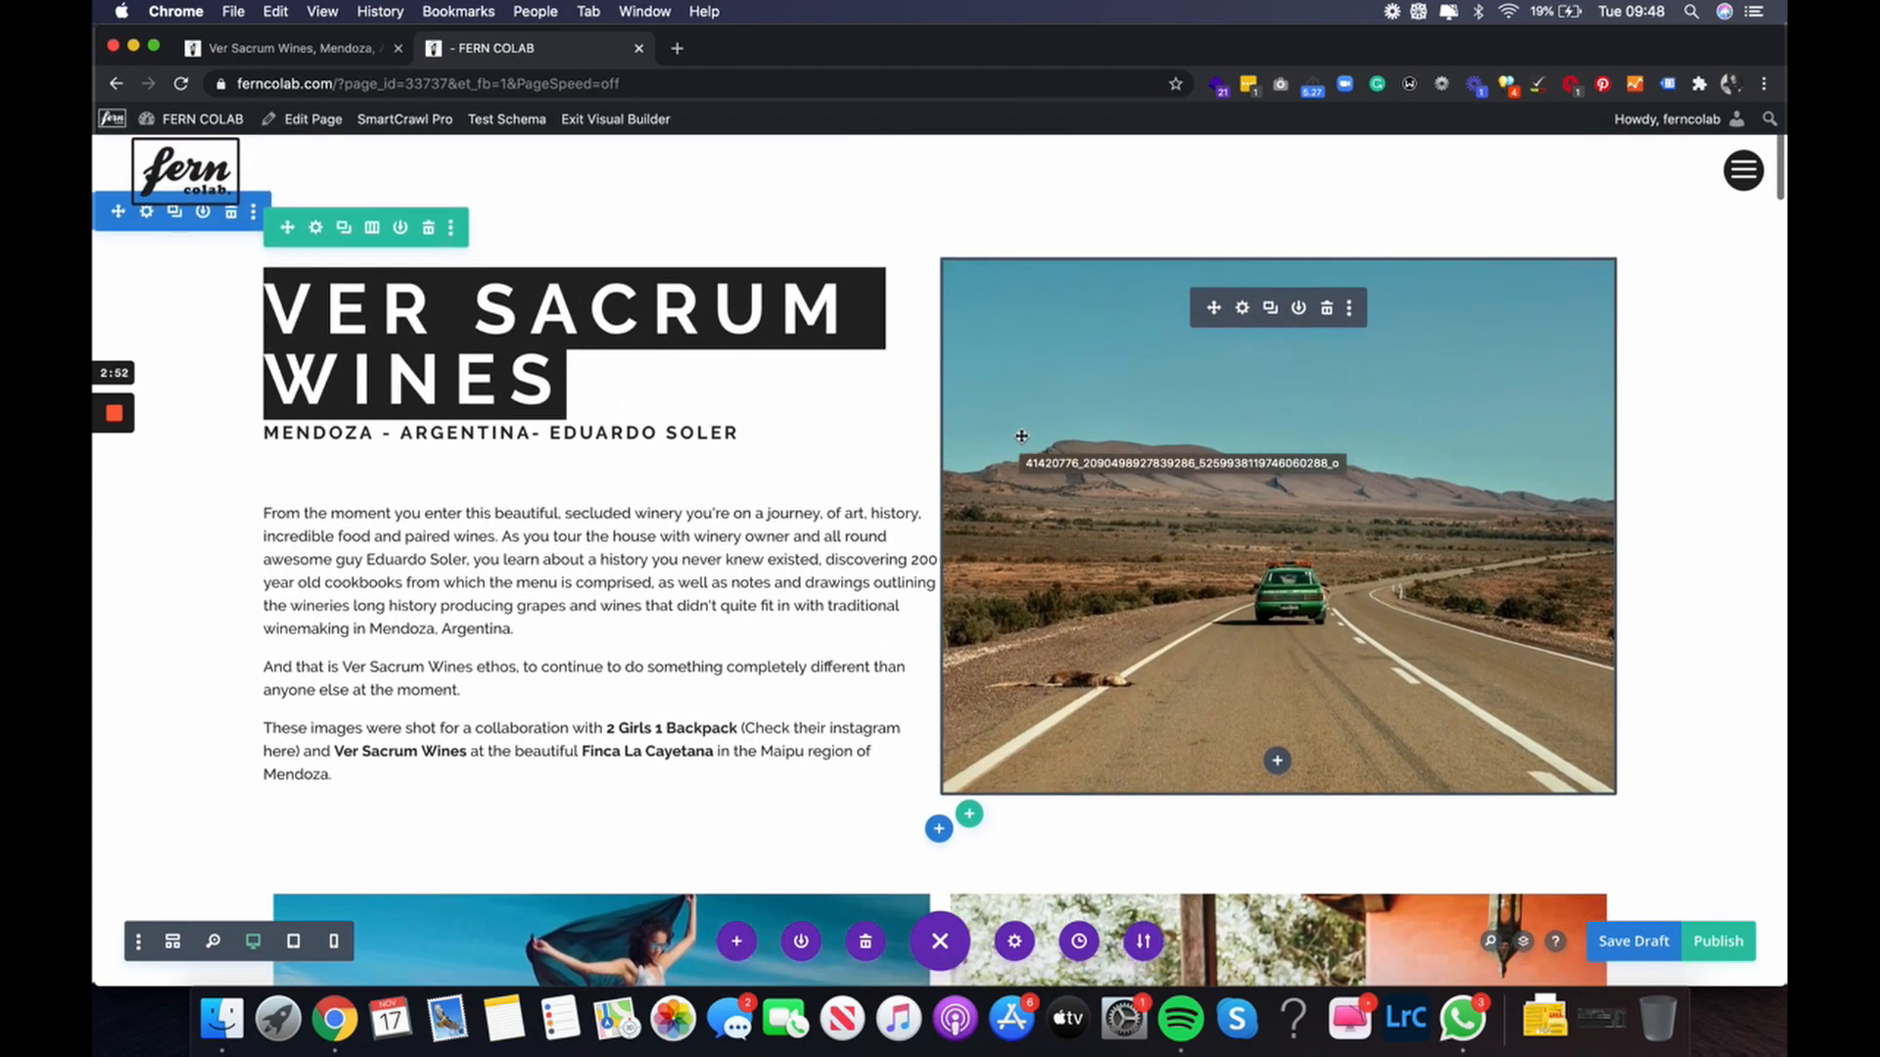
scroll(985, 614, down, 2)
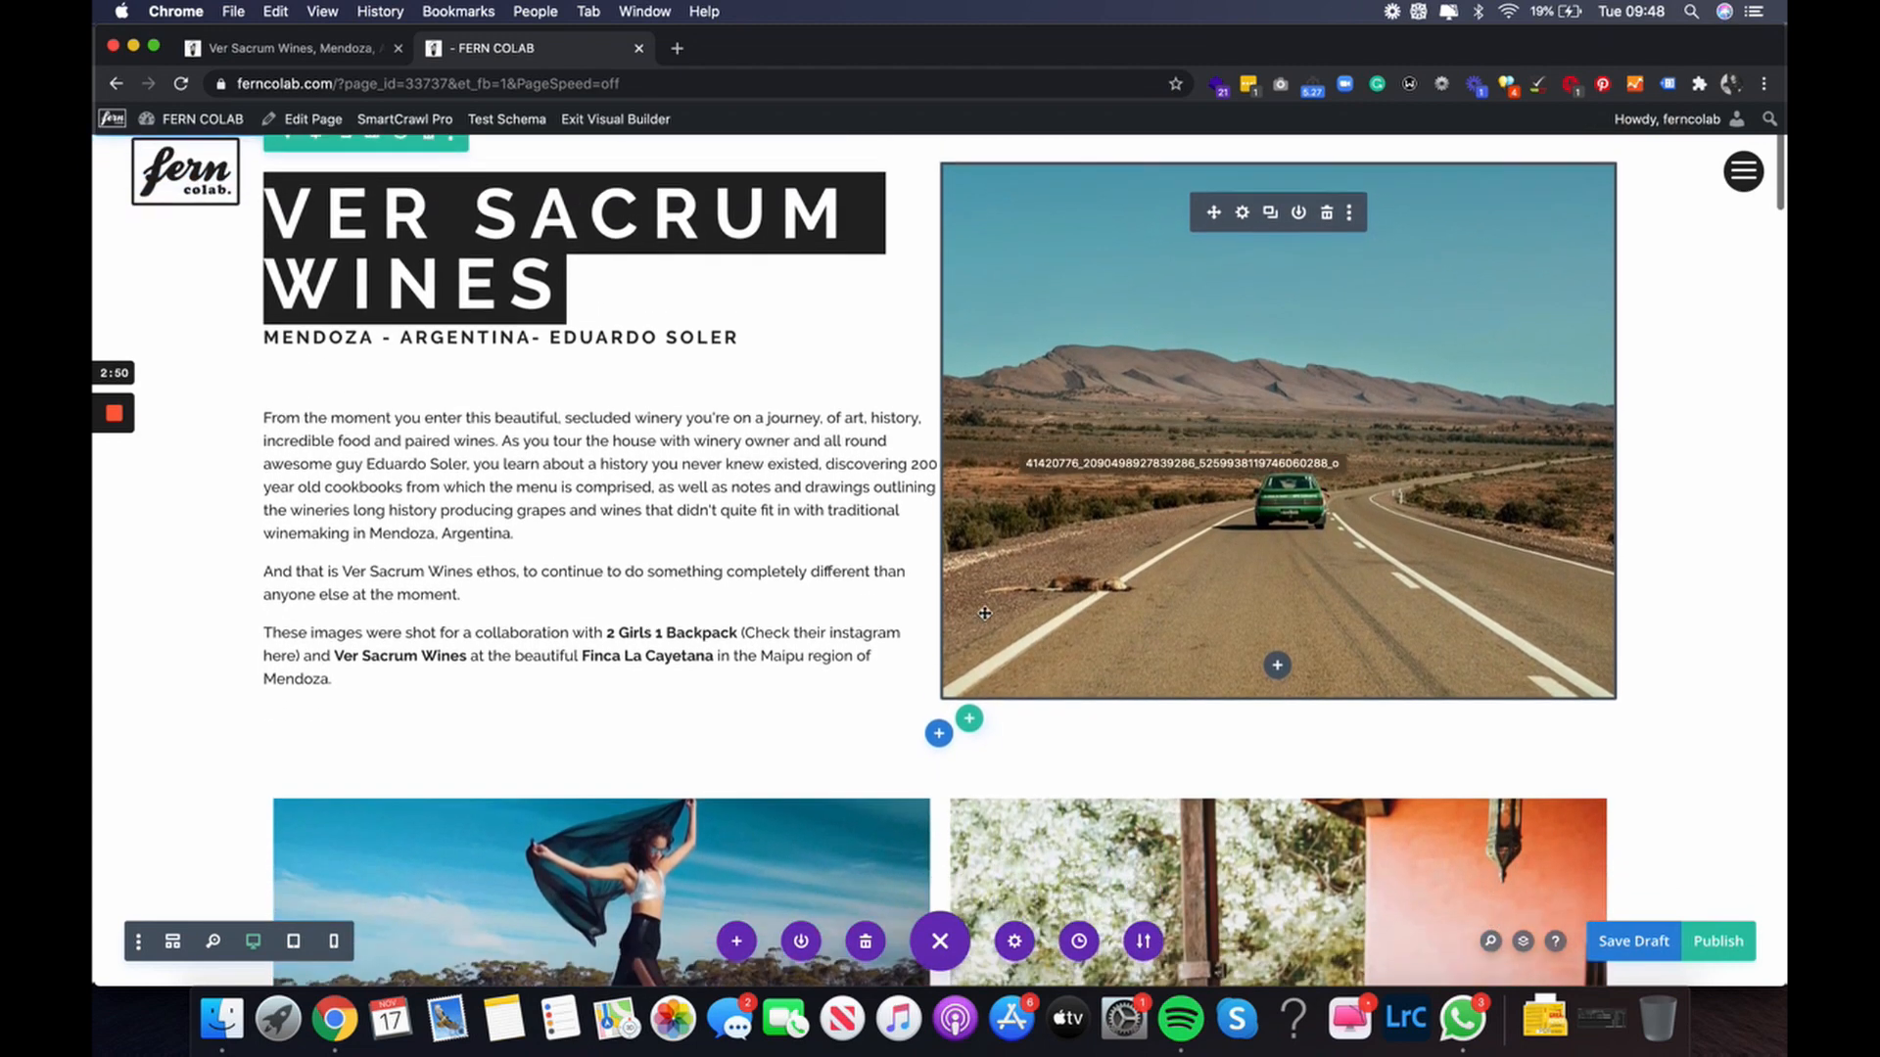
Insert a row with four equal columns below the row holding the intro text and green car image.
click(969, 723)
scroll(967, 714, down, 2)
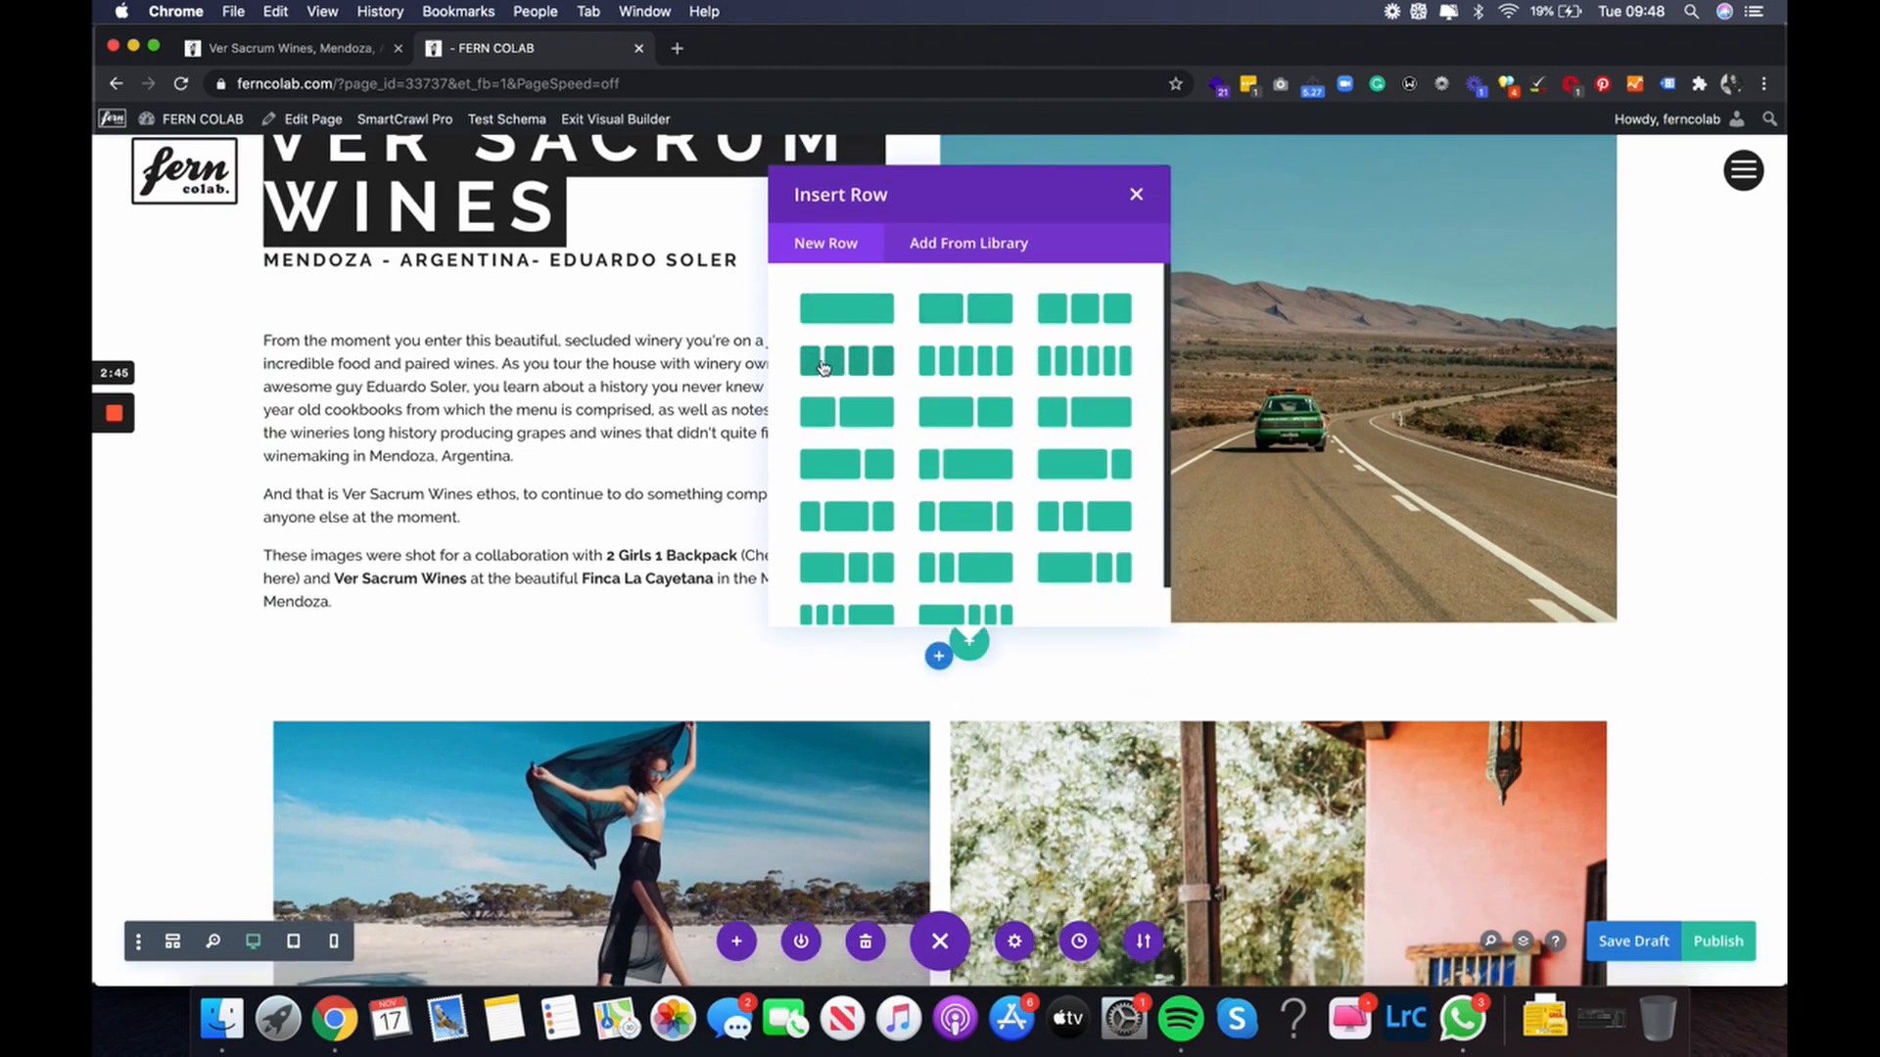
click(876, 363)
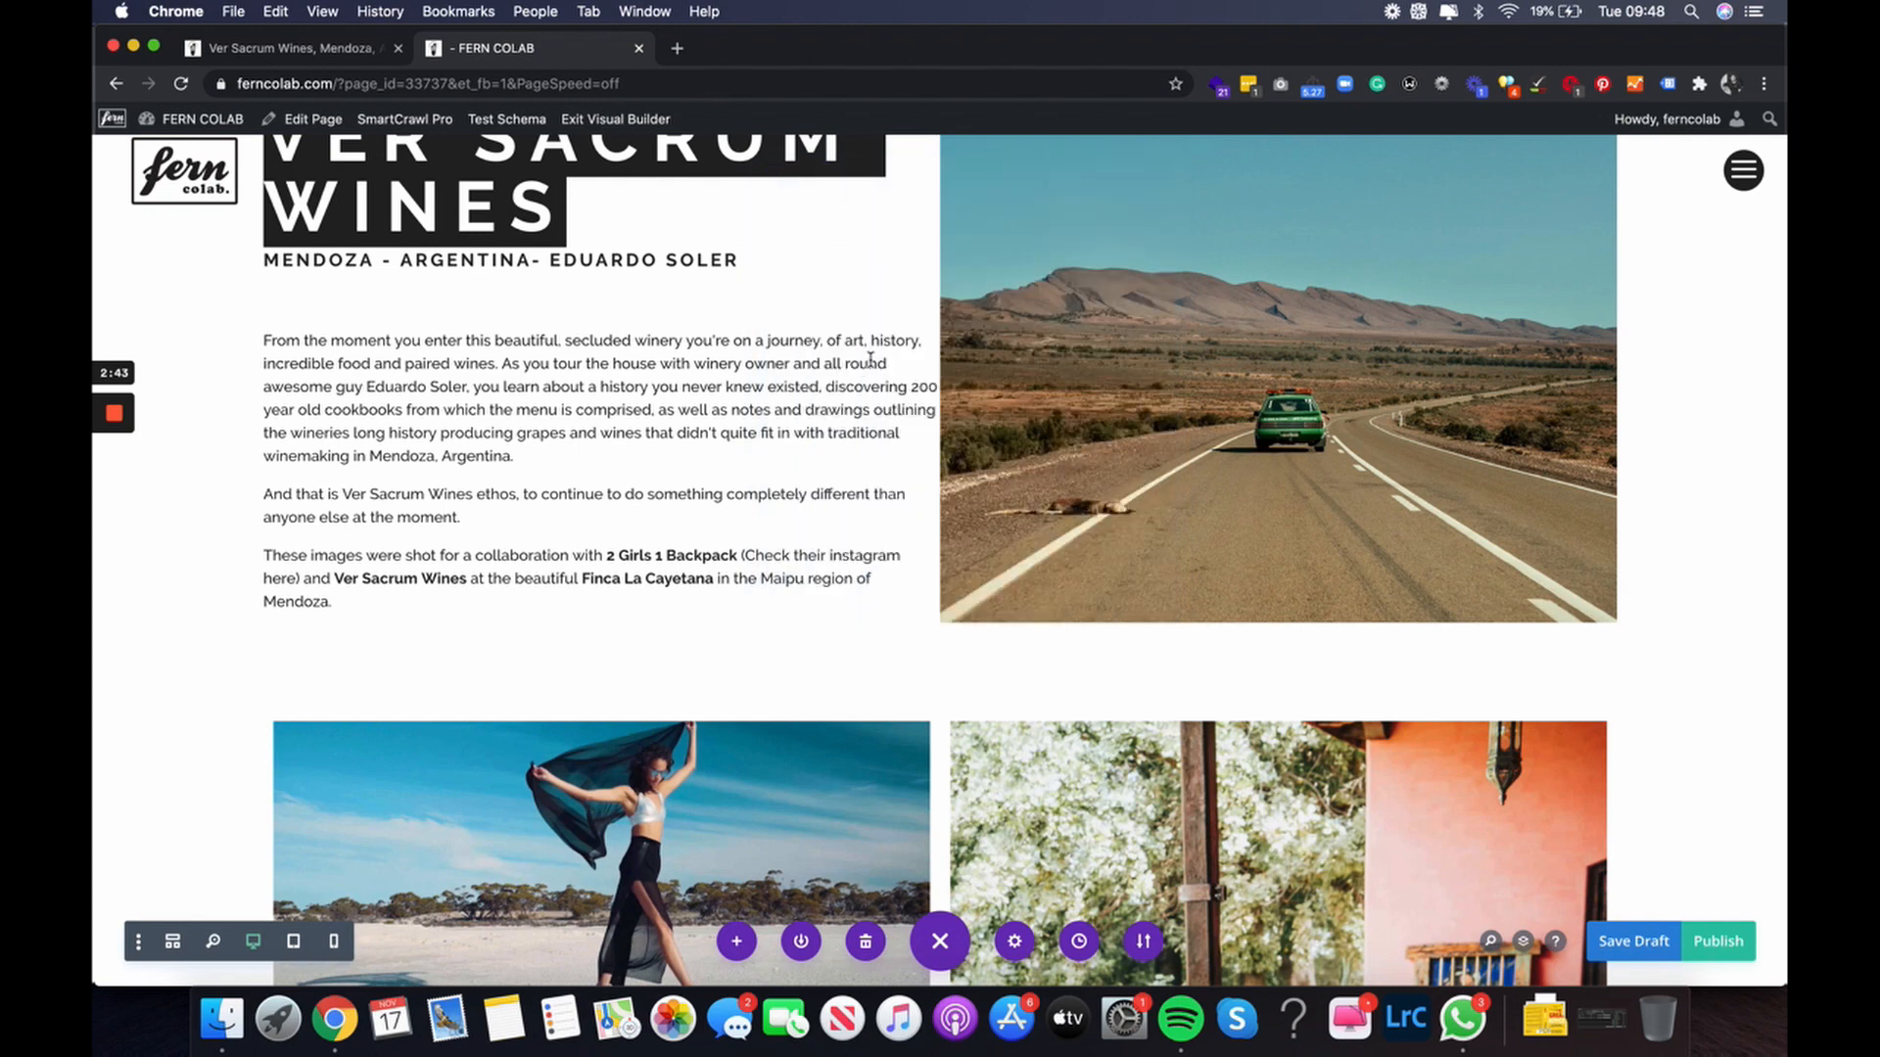
Insert an Image module in the first column of the four-column row.
click(447, 698)
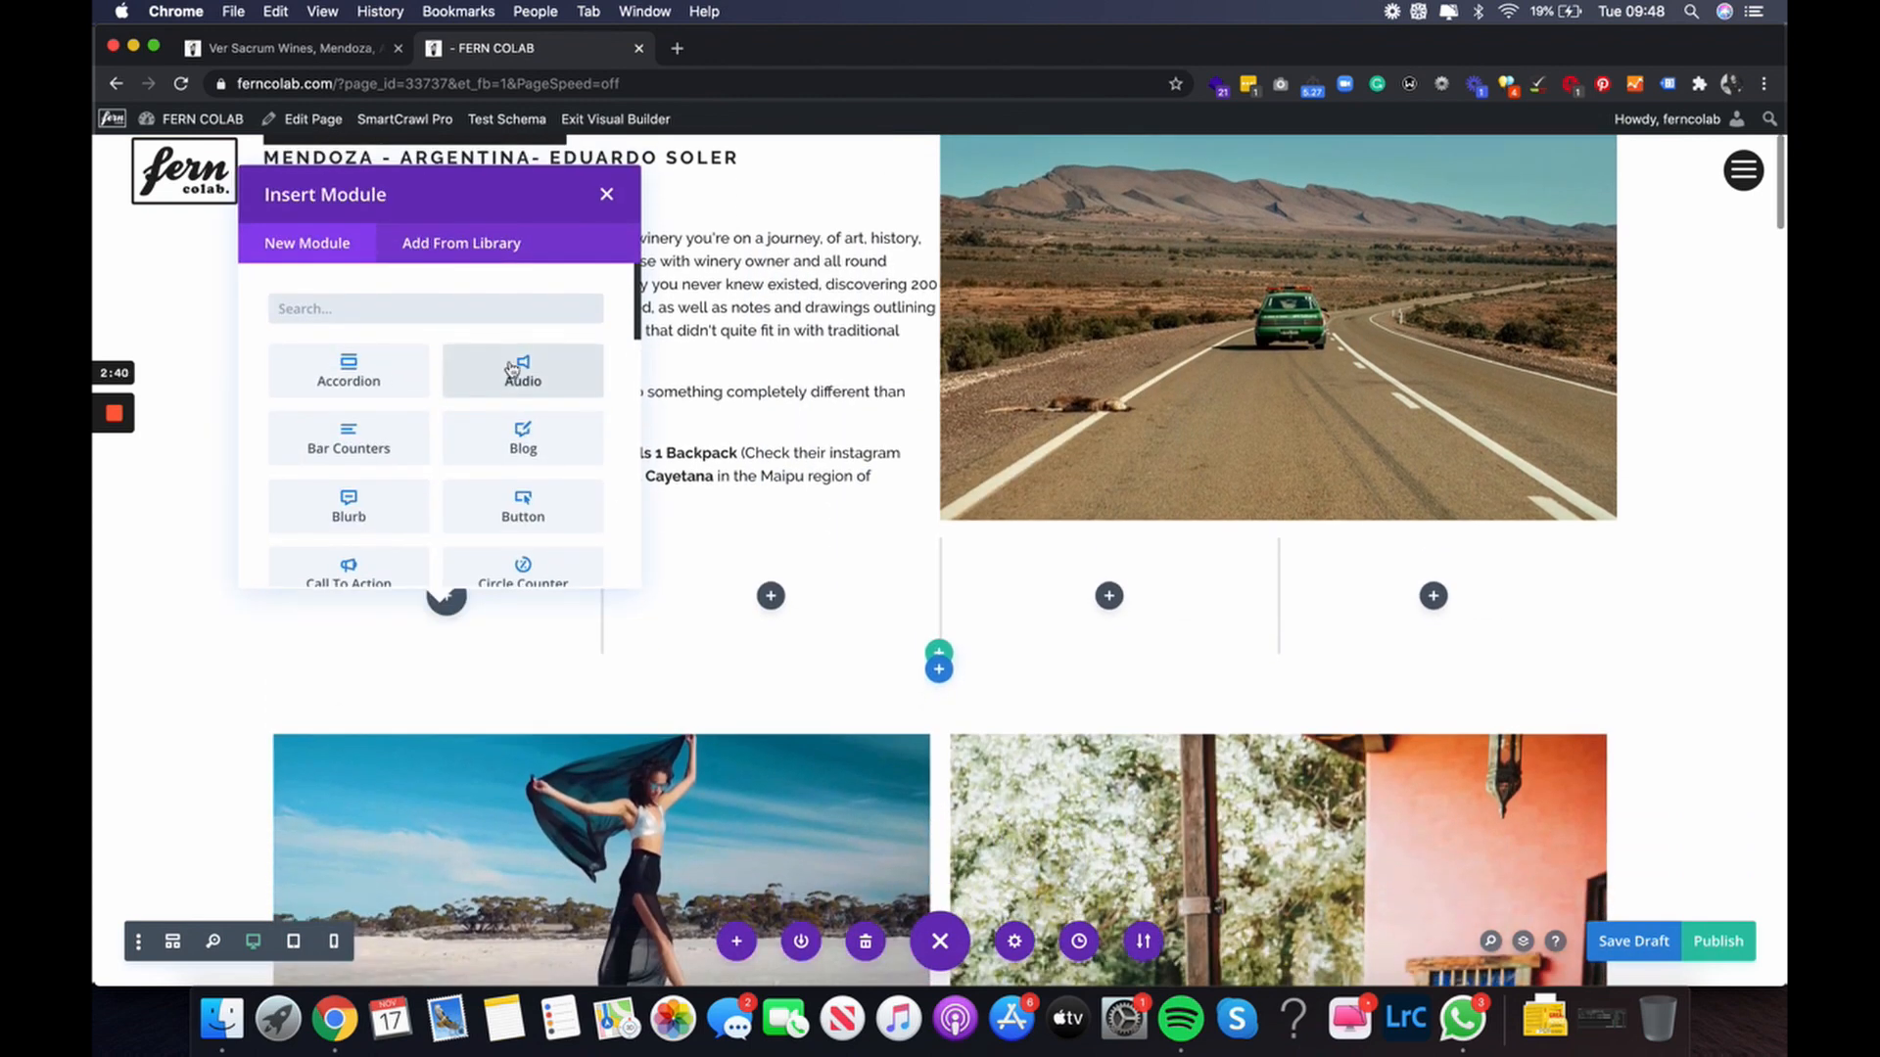
text(imag)
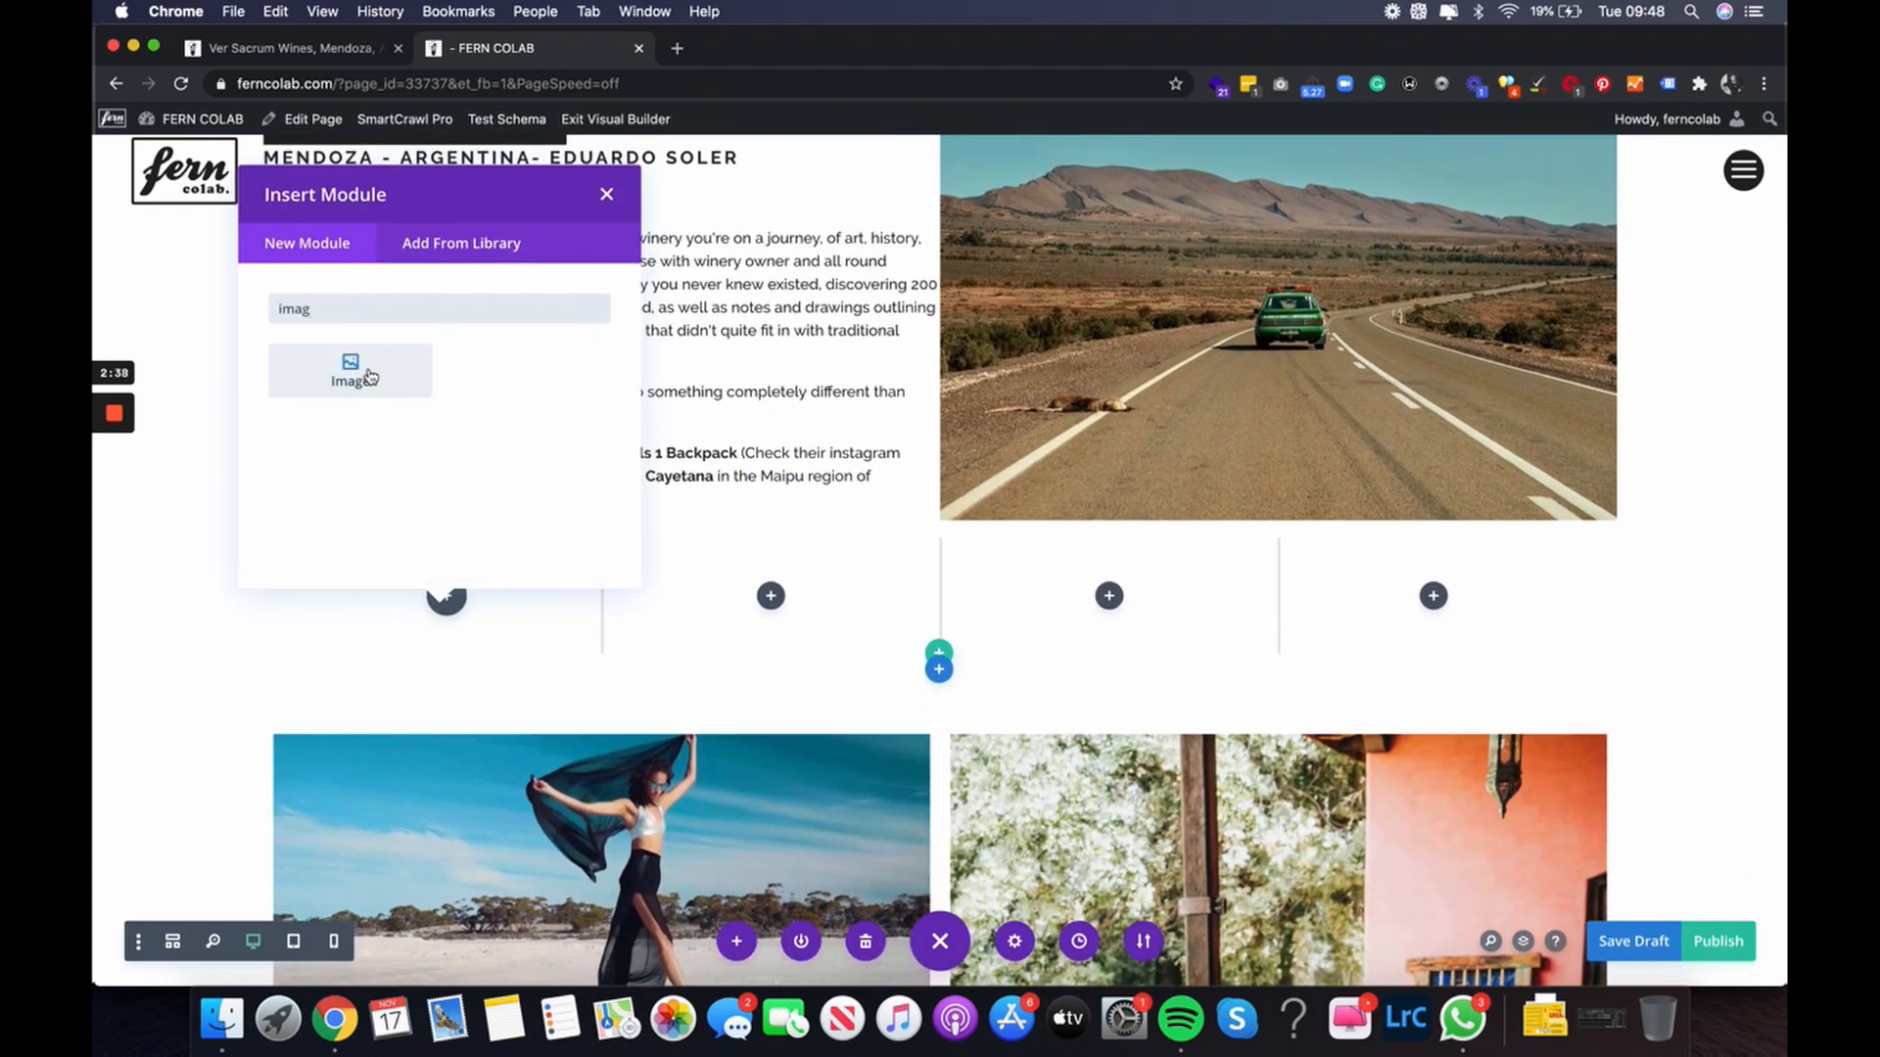
click(369, 377)
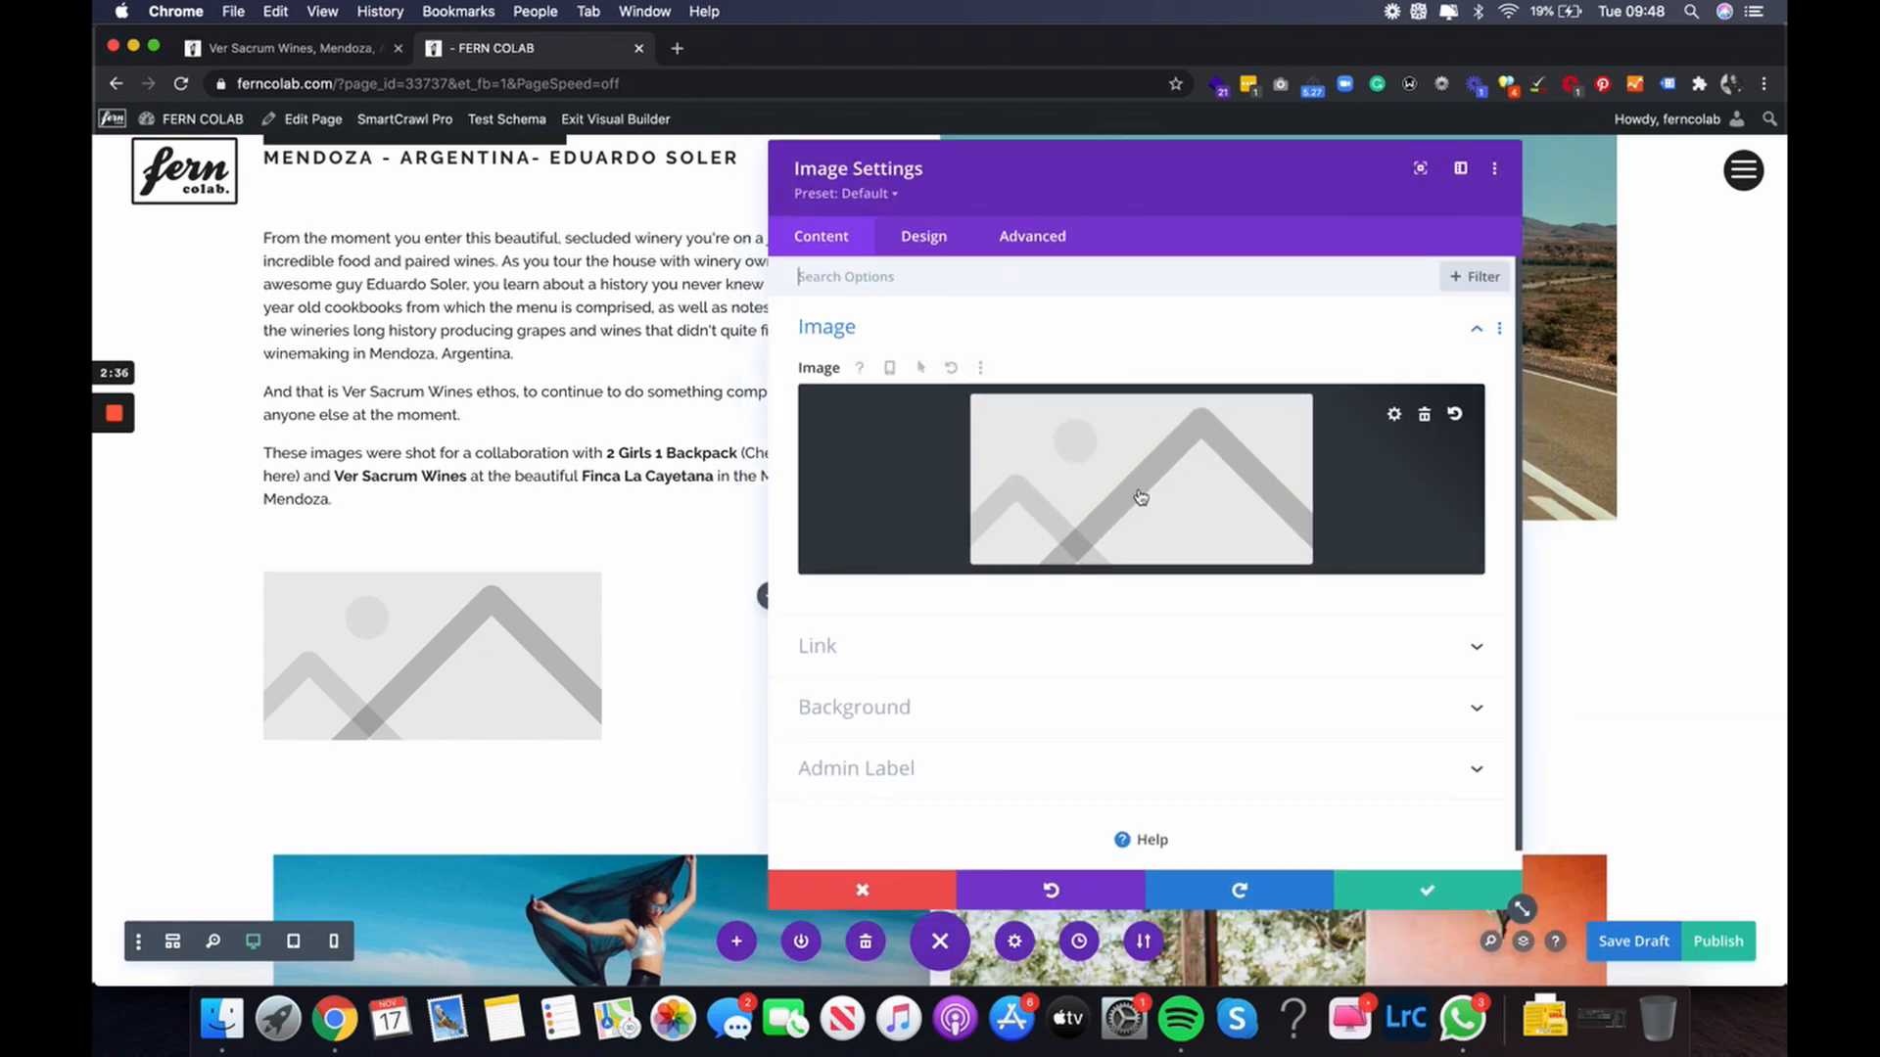
Set the first column's image to Inside-a-red-camera-.jpeg from the media library and save the module.
click(1141, 497)
click(593, 378)
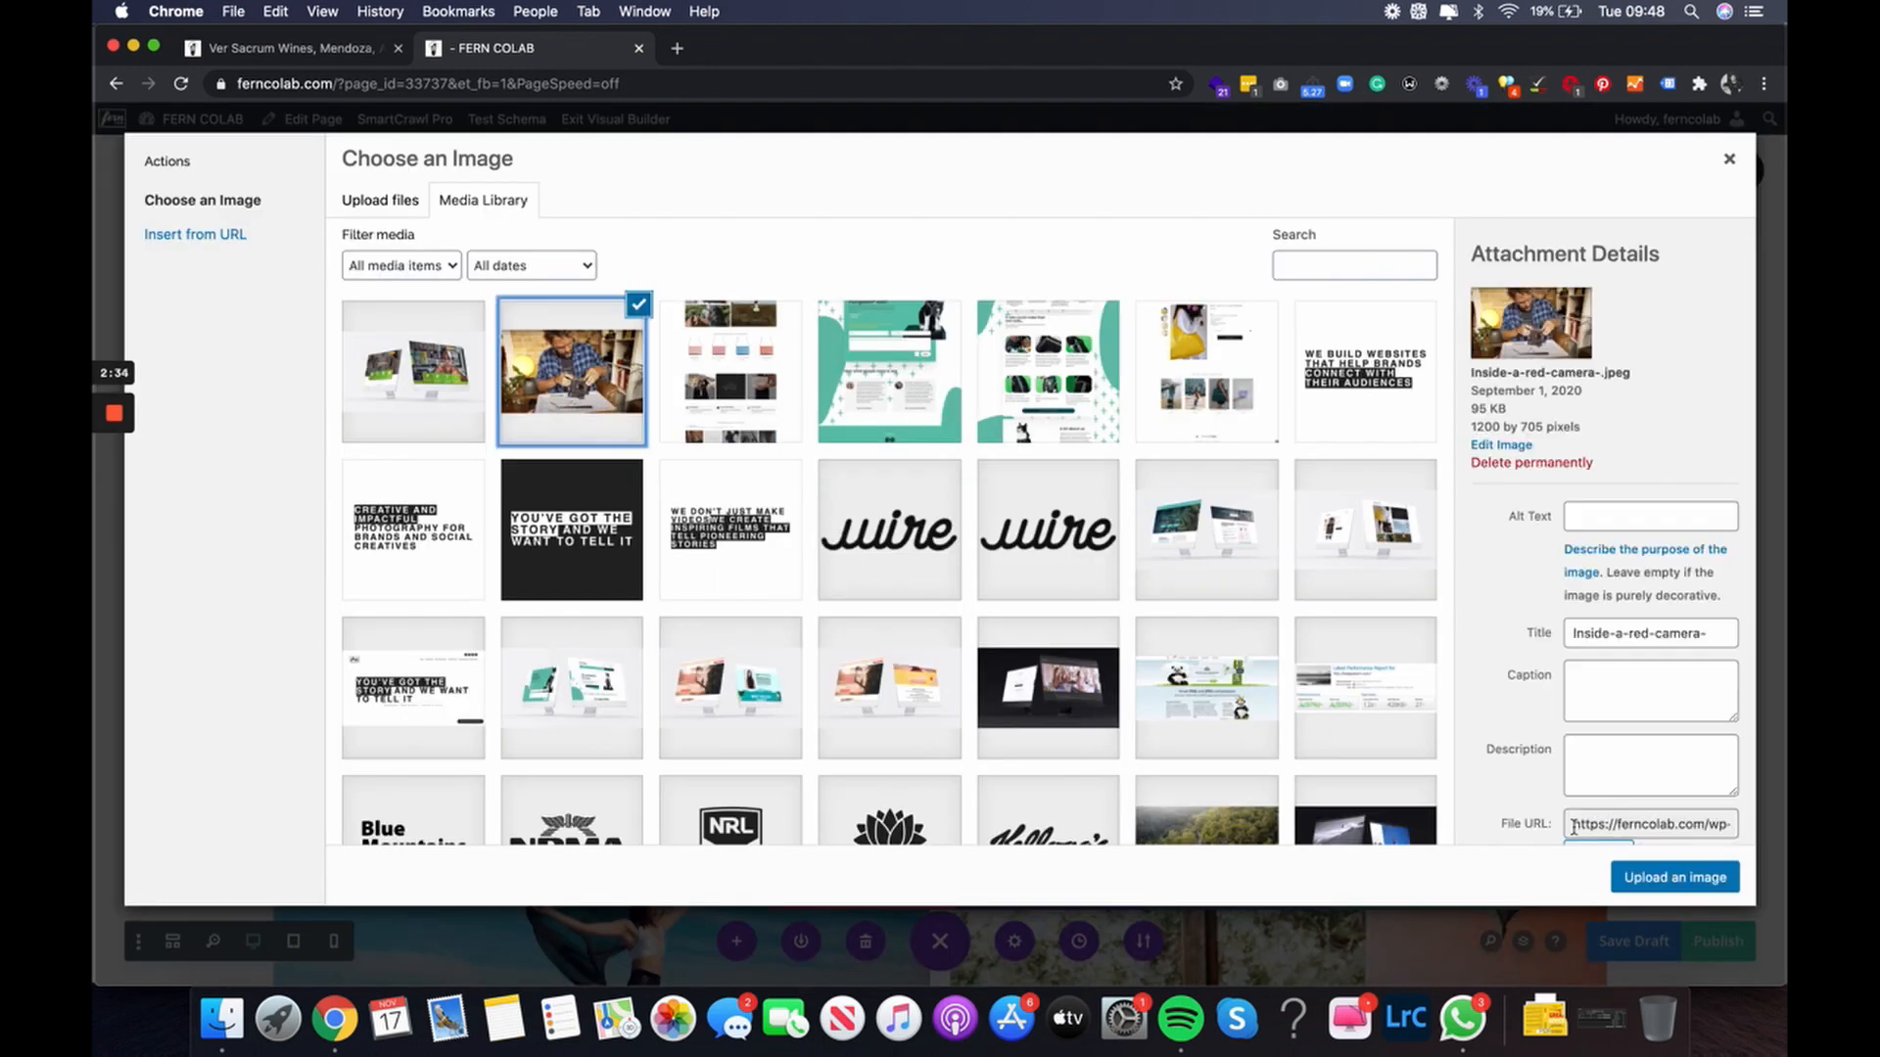
click(1712, 881)
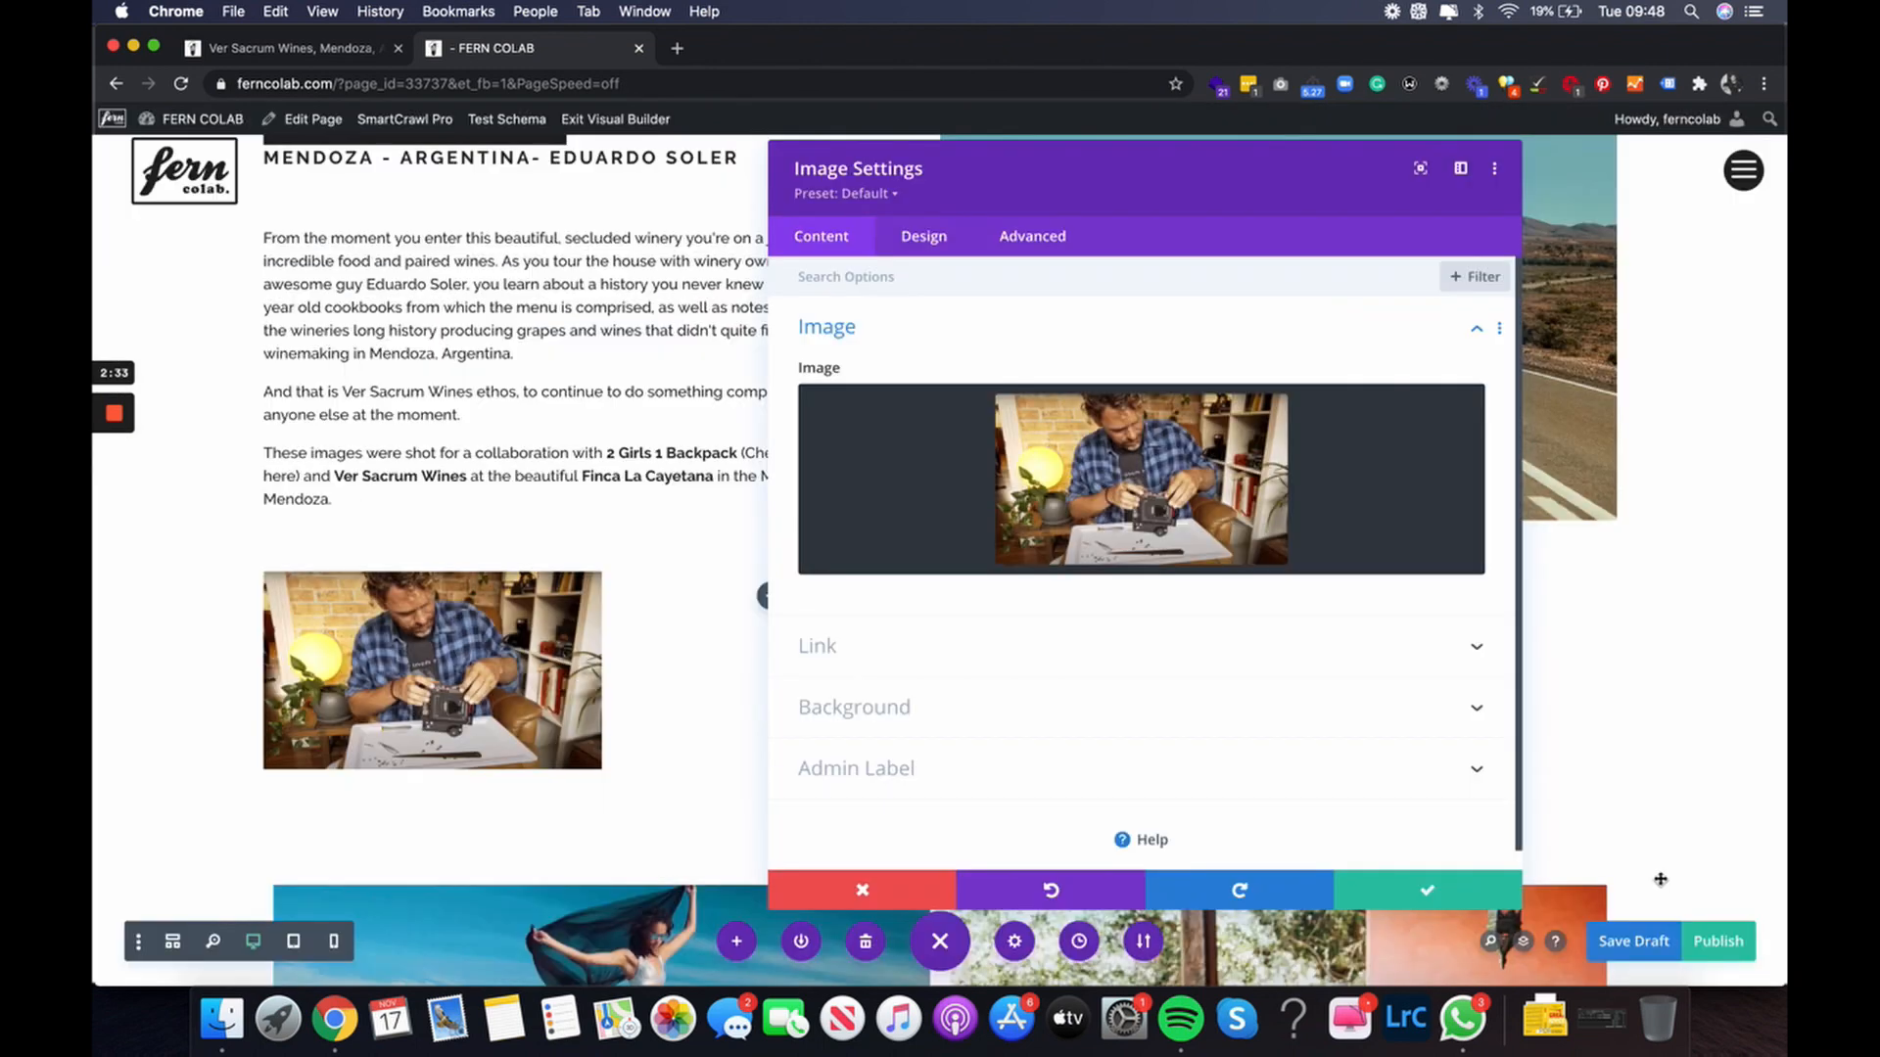
click(1392, 892)
Duplicate the camera photo module three times, placing the copies in the row's second, third and fourth columns.
scroll(477, 526, down, 3)
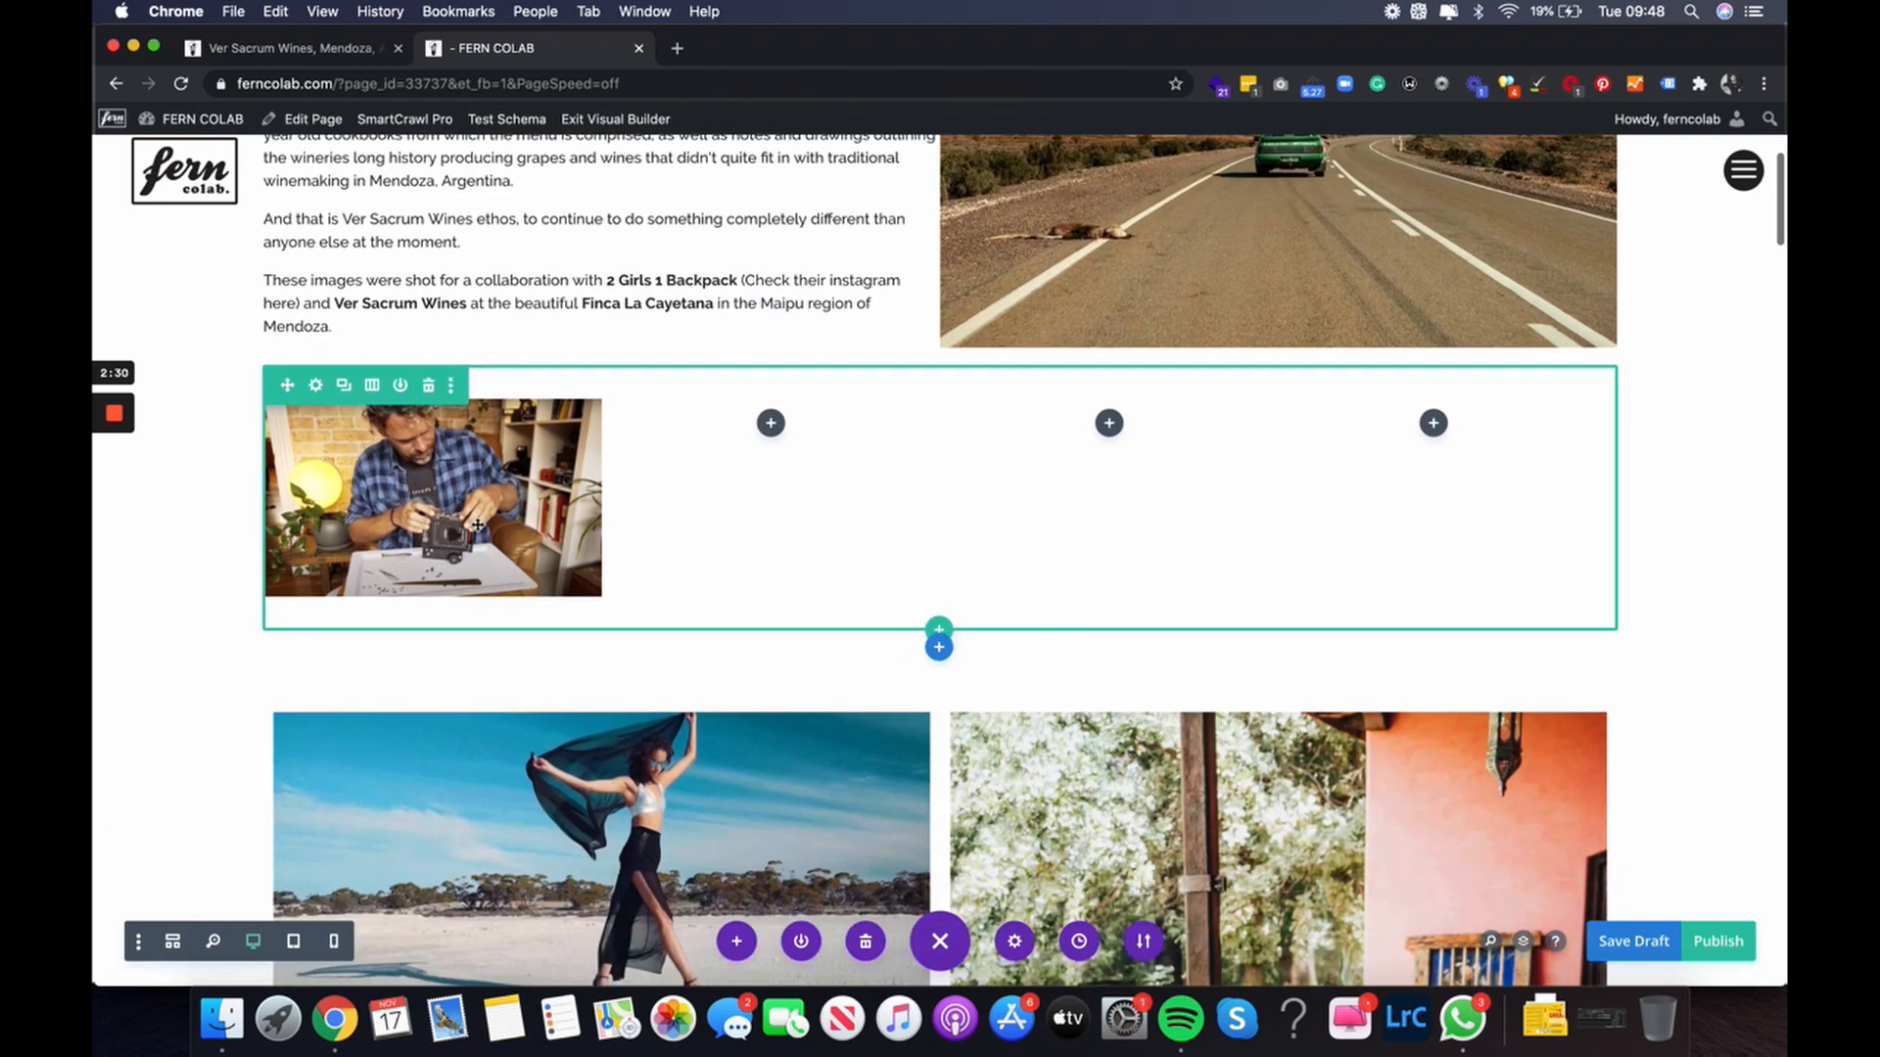
click(426, 454)
drag(369, 452, 777, 433)
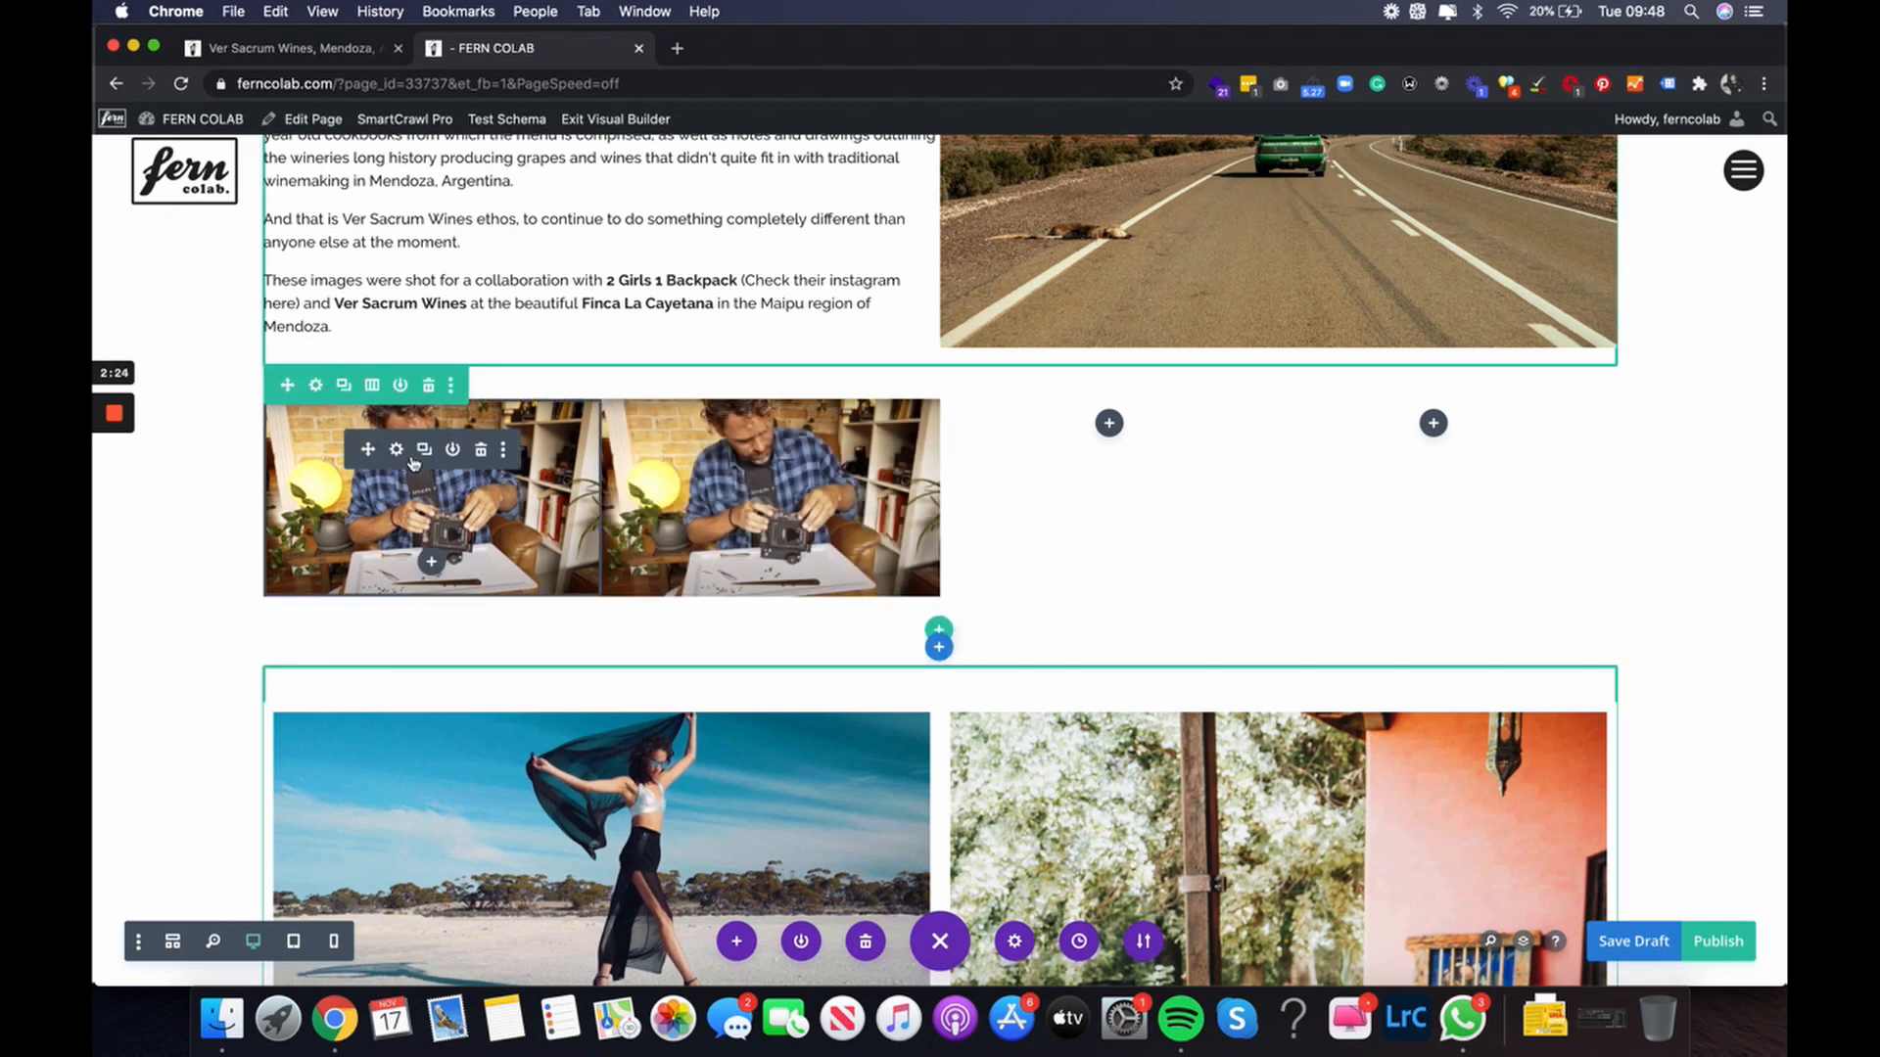
click(424, 450)
mouse_move(368, 449)
mouse_down()
mouse_move(1221, 474)
mouse_move(1105, 423)
mouse_up()
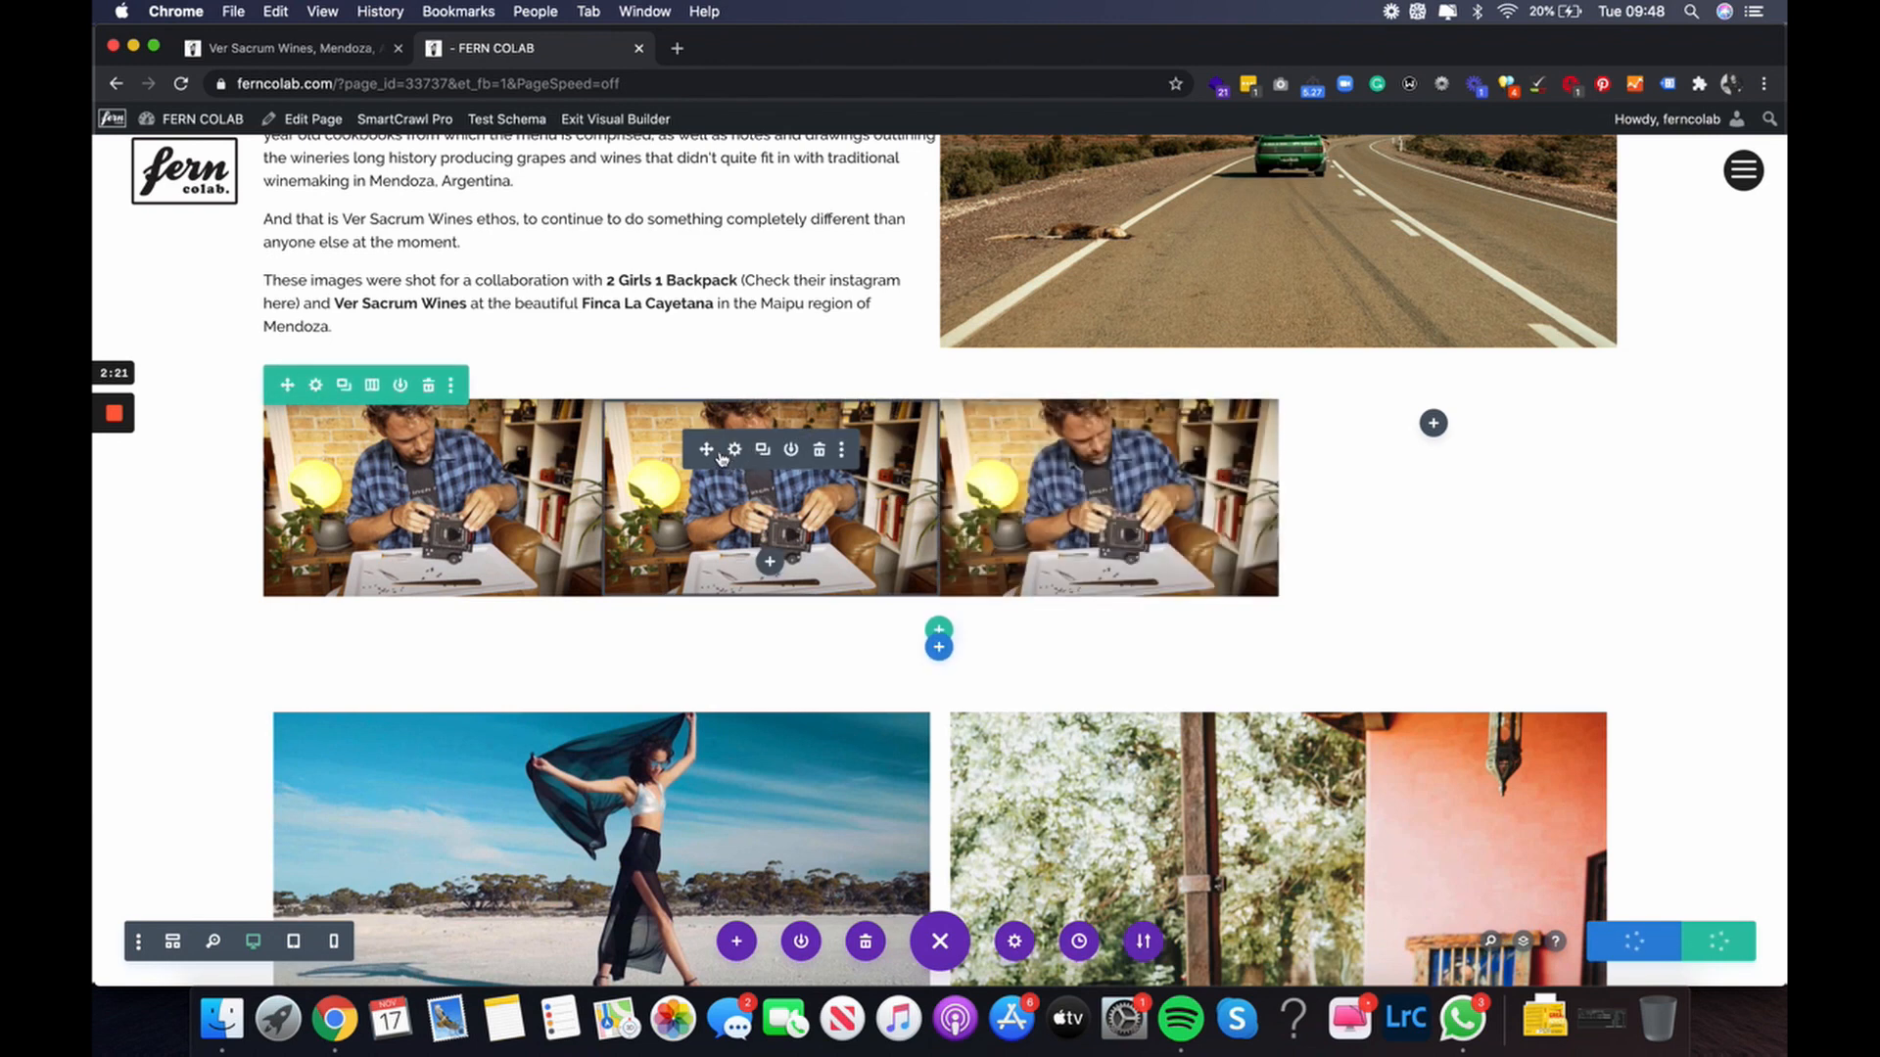
click(763, 449)
drag(706, 450, 1448, 442)
Replace the second column's photo with the Low Rider car image from the media library and save the module.
click(734, 449)
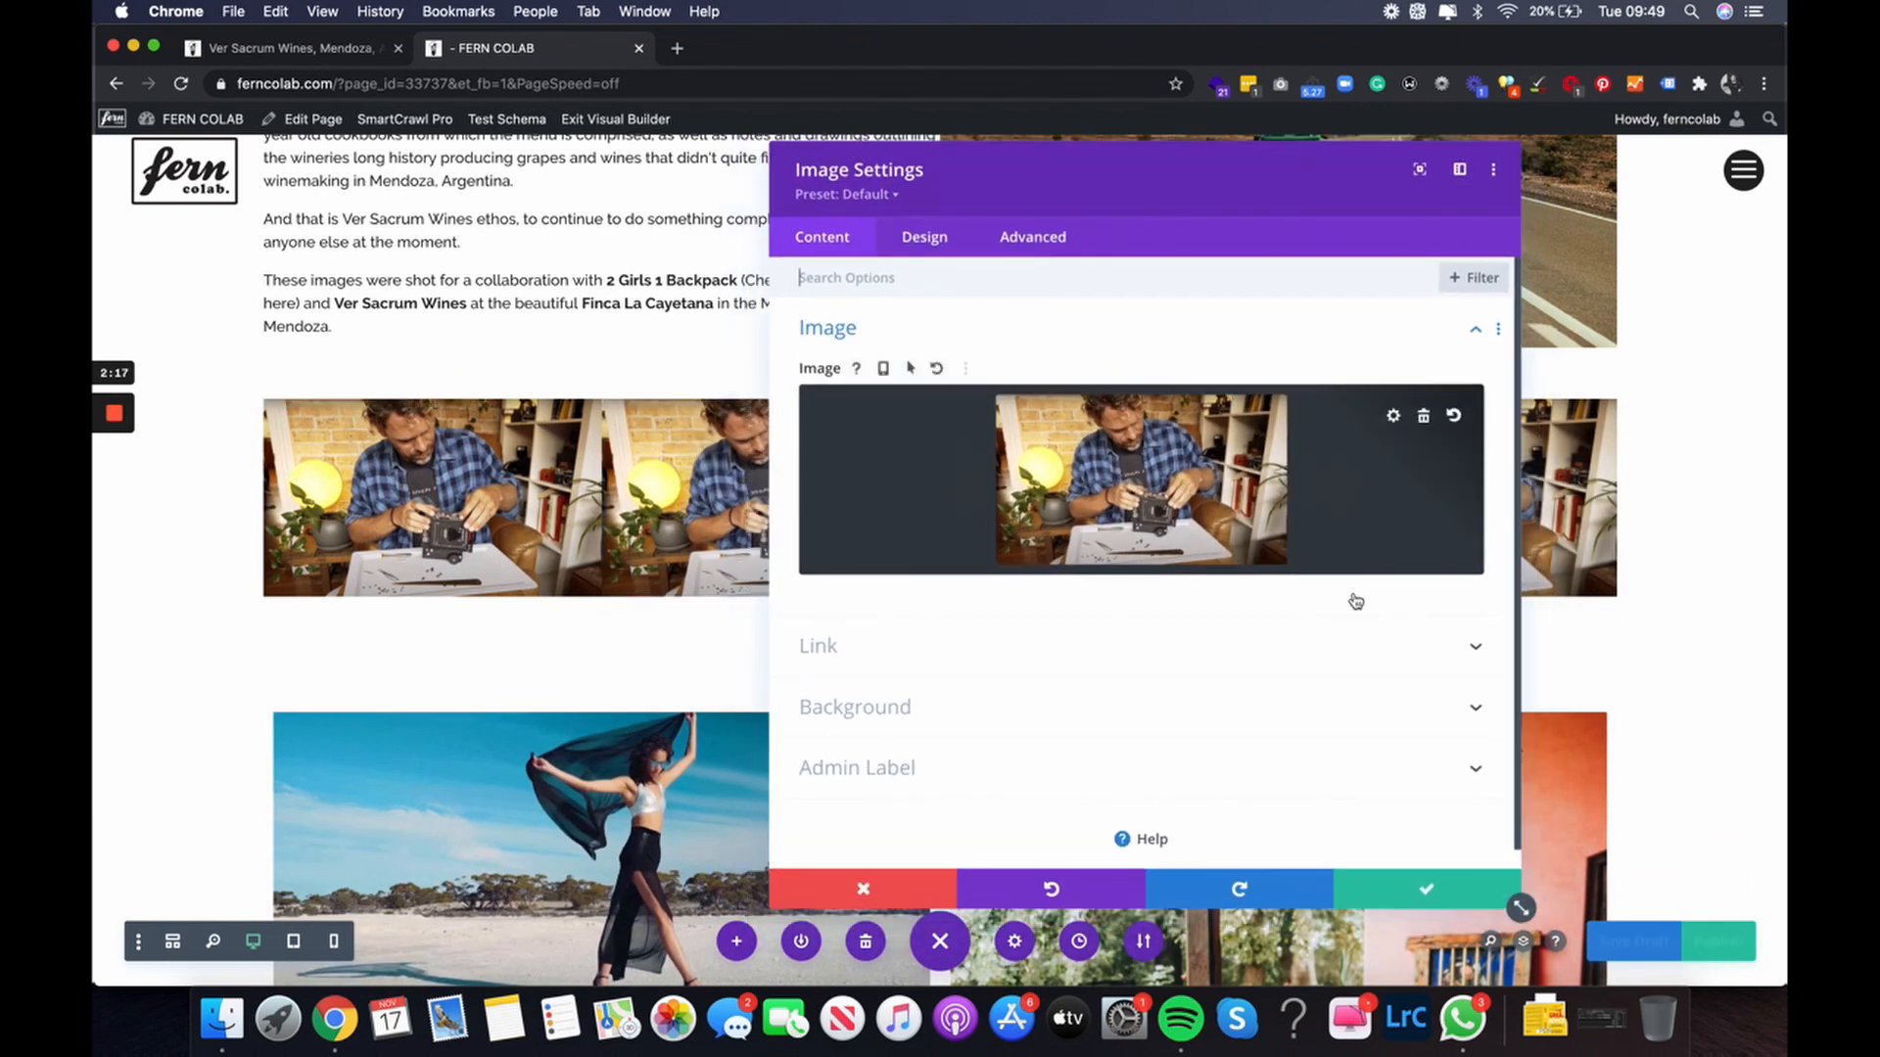
click(1156, 490)
scroll(959, 691, down, 2)
scroll(959, 692, down, 5)
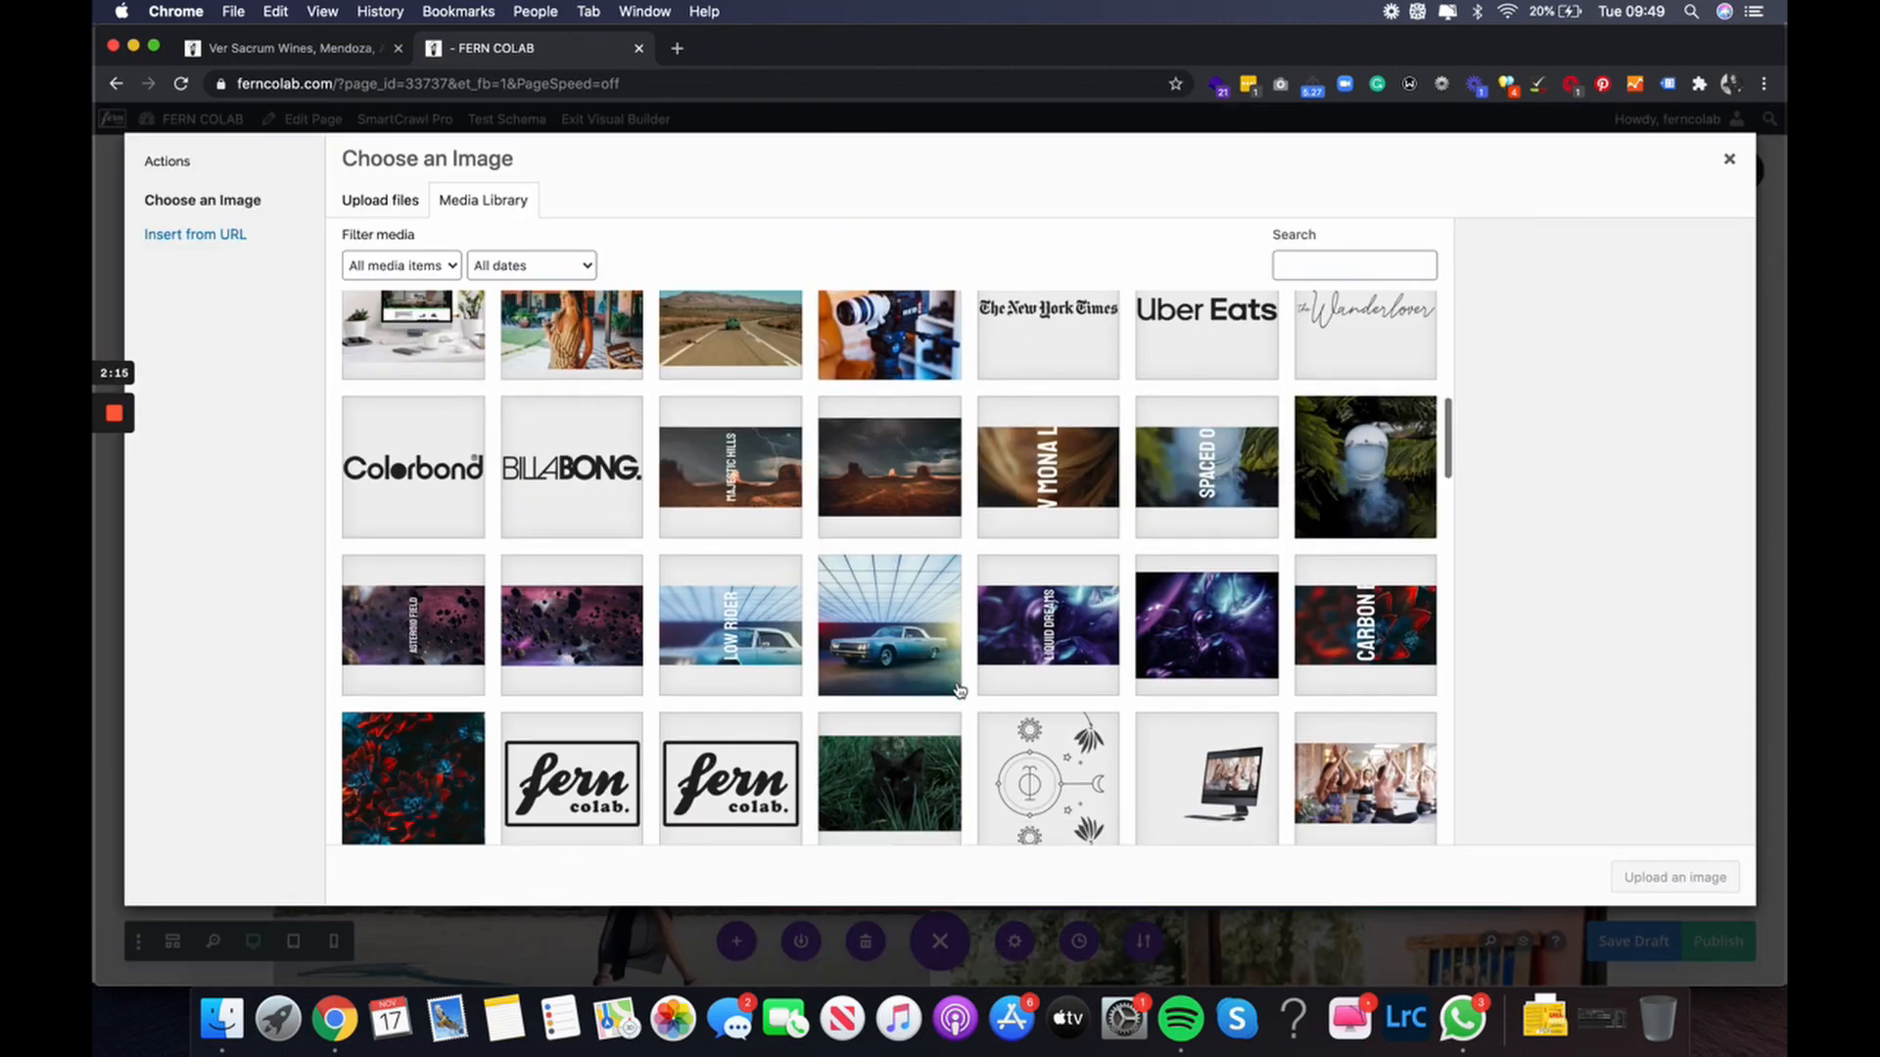
click(755, 621)
click(1645, 885)
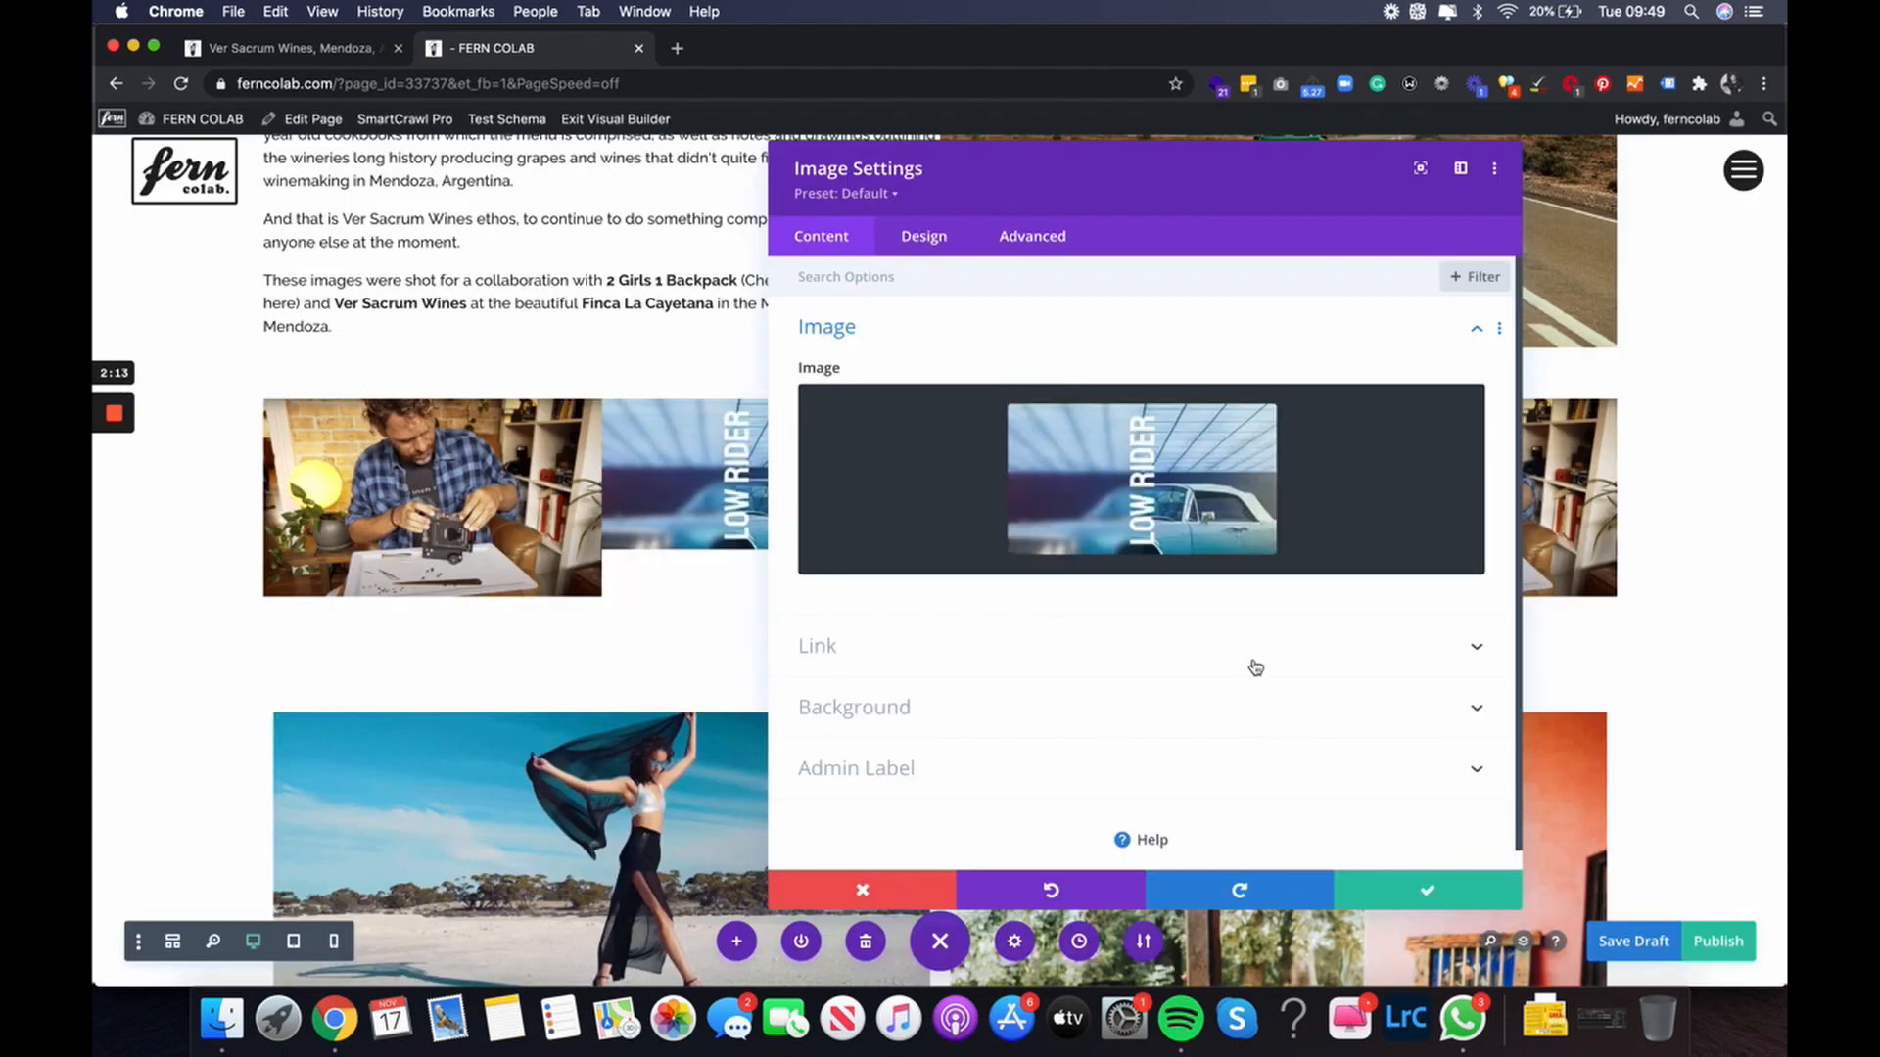
click(1457, 884)
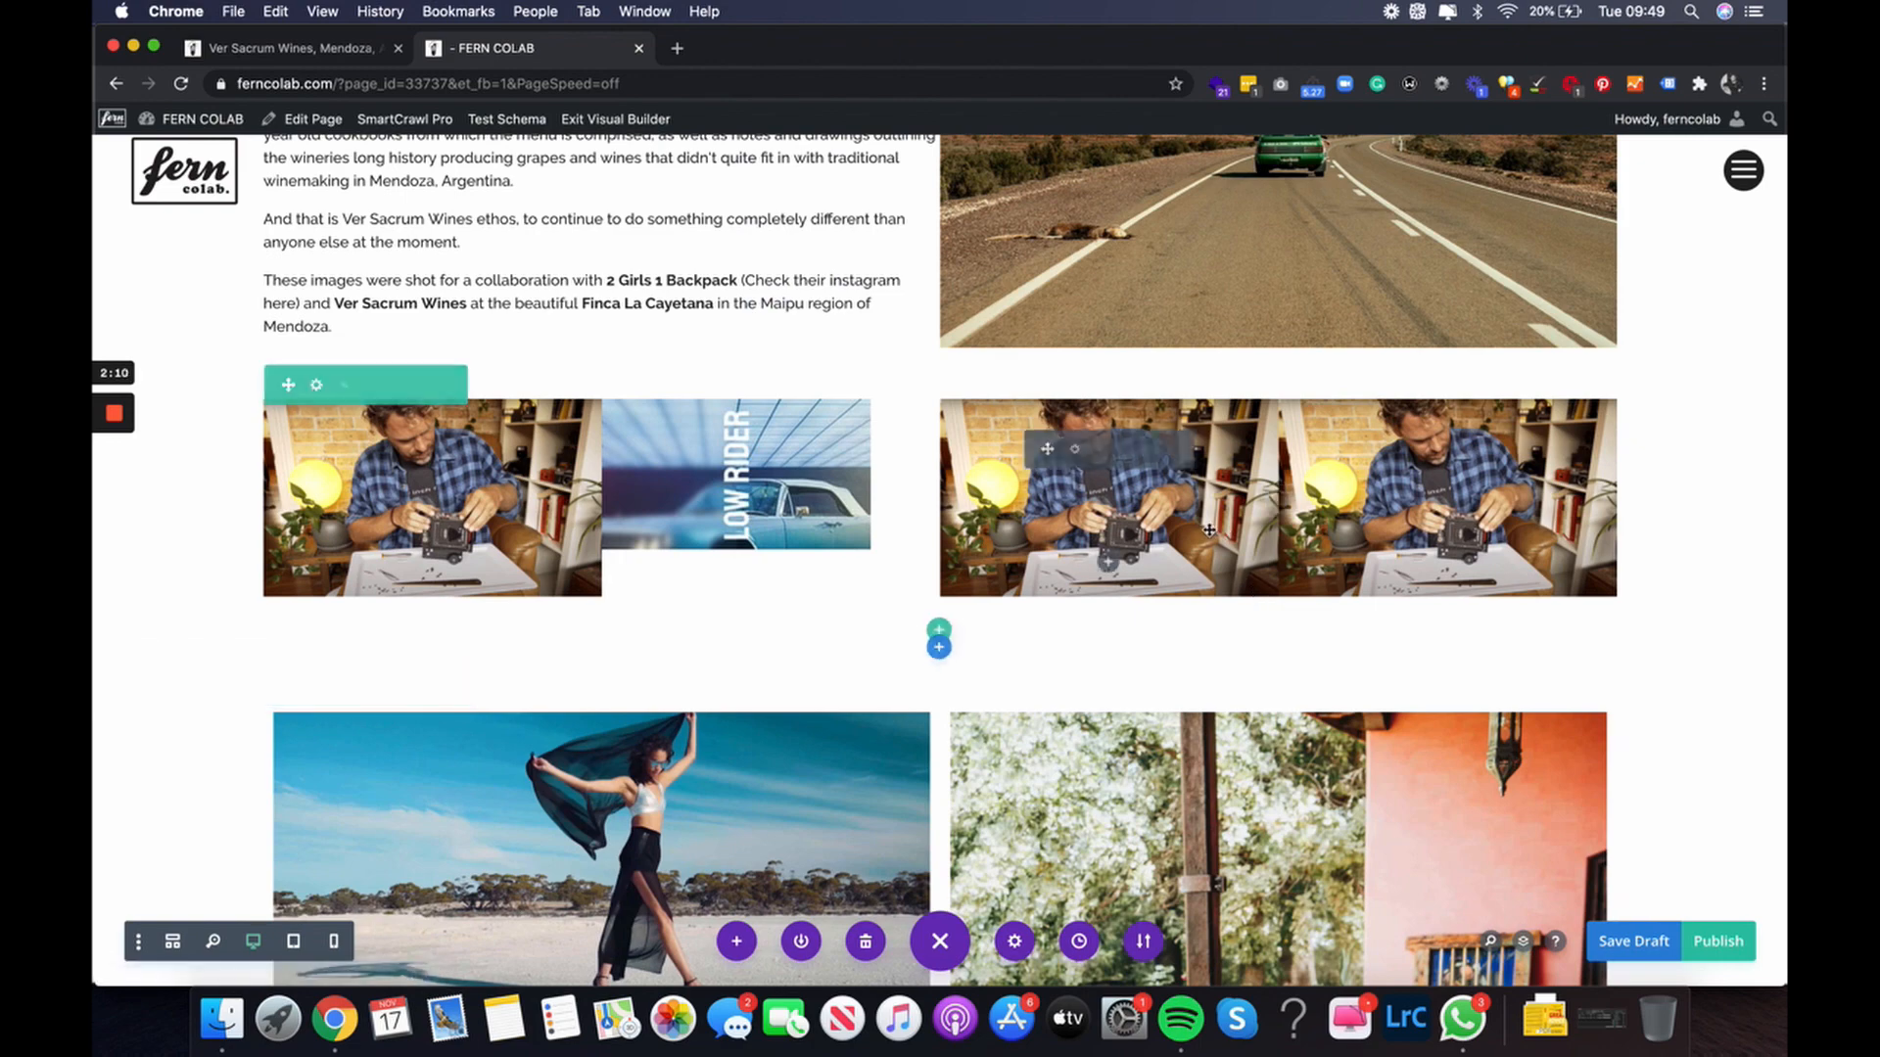
Replace the third column's photo with purrguard-1.jpg from the media library and save the module.
click(1069, 447)
click(1092, 497)
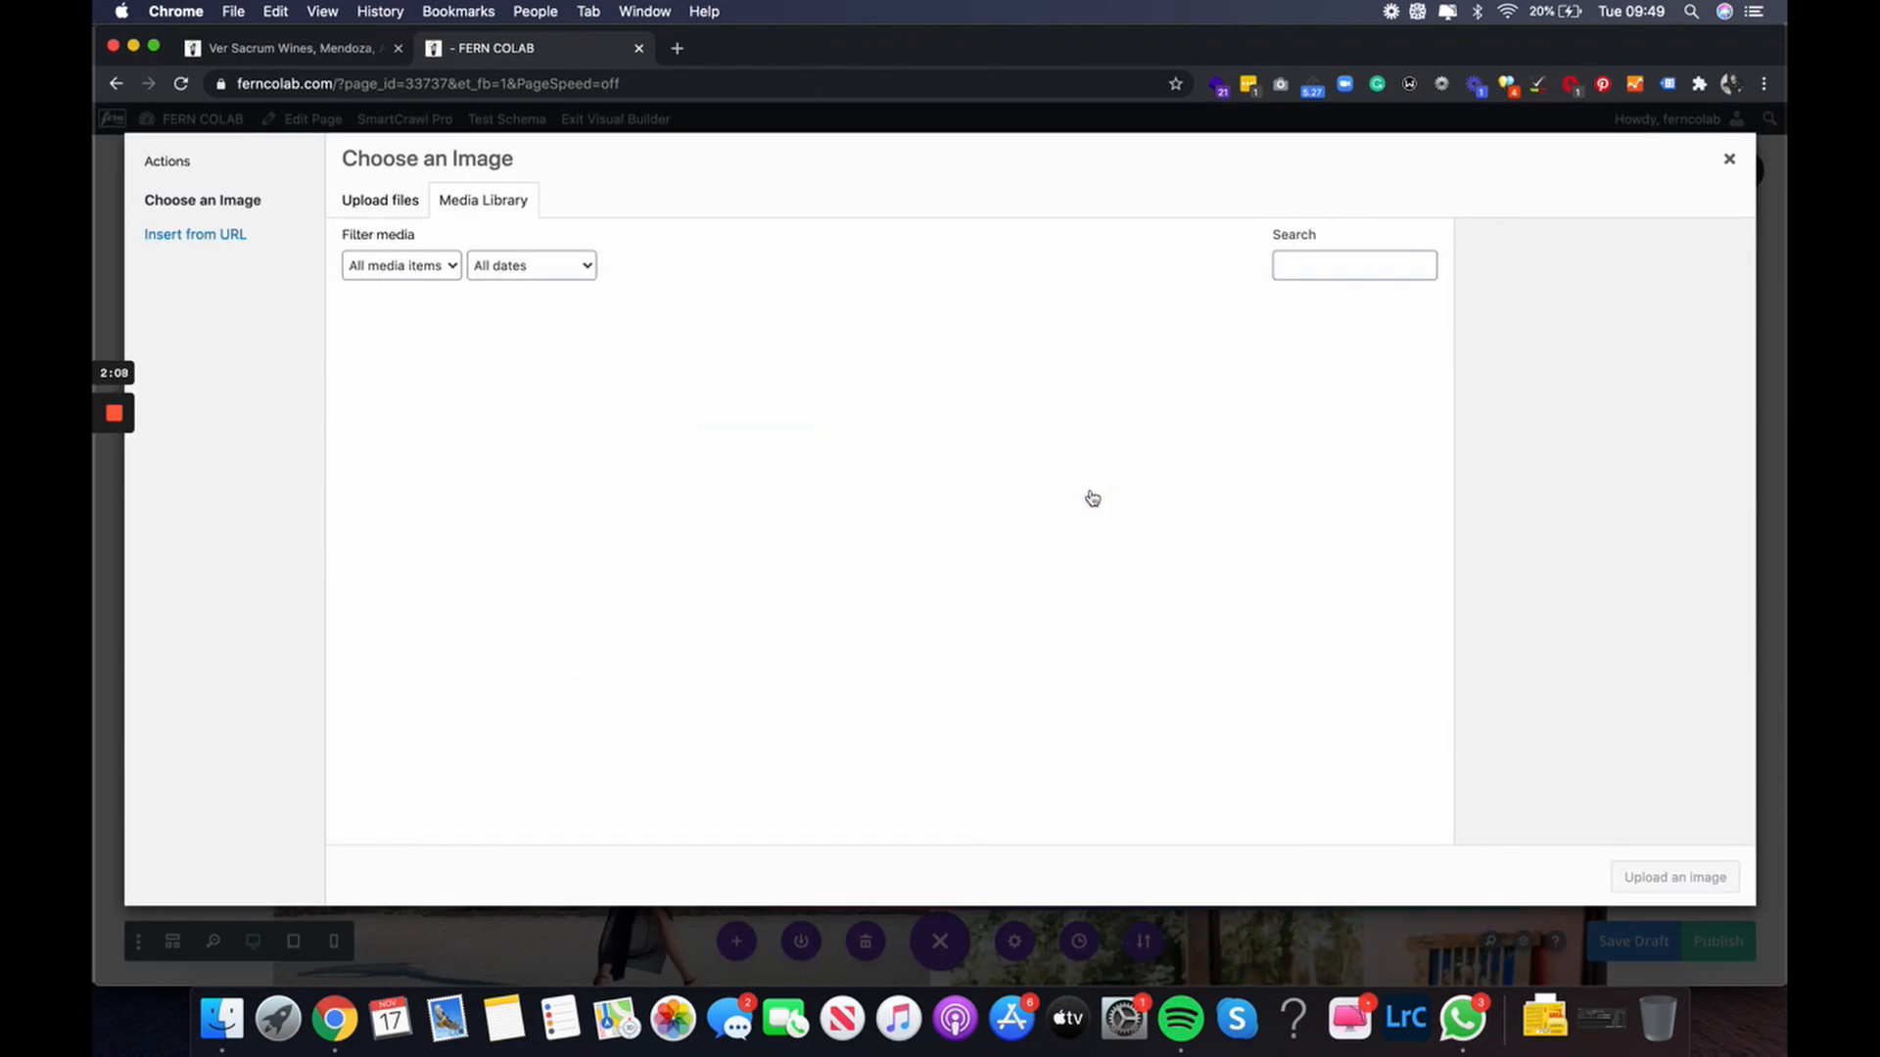
scroll(1093, 496, down, 5)
click(905, 517)
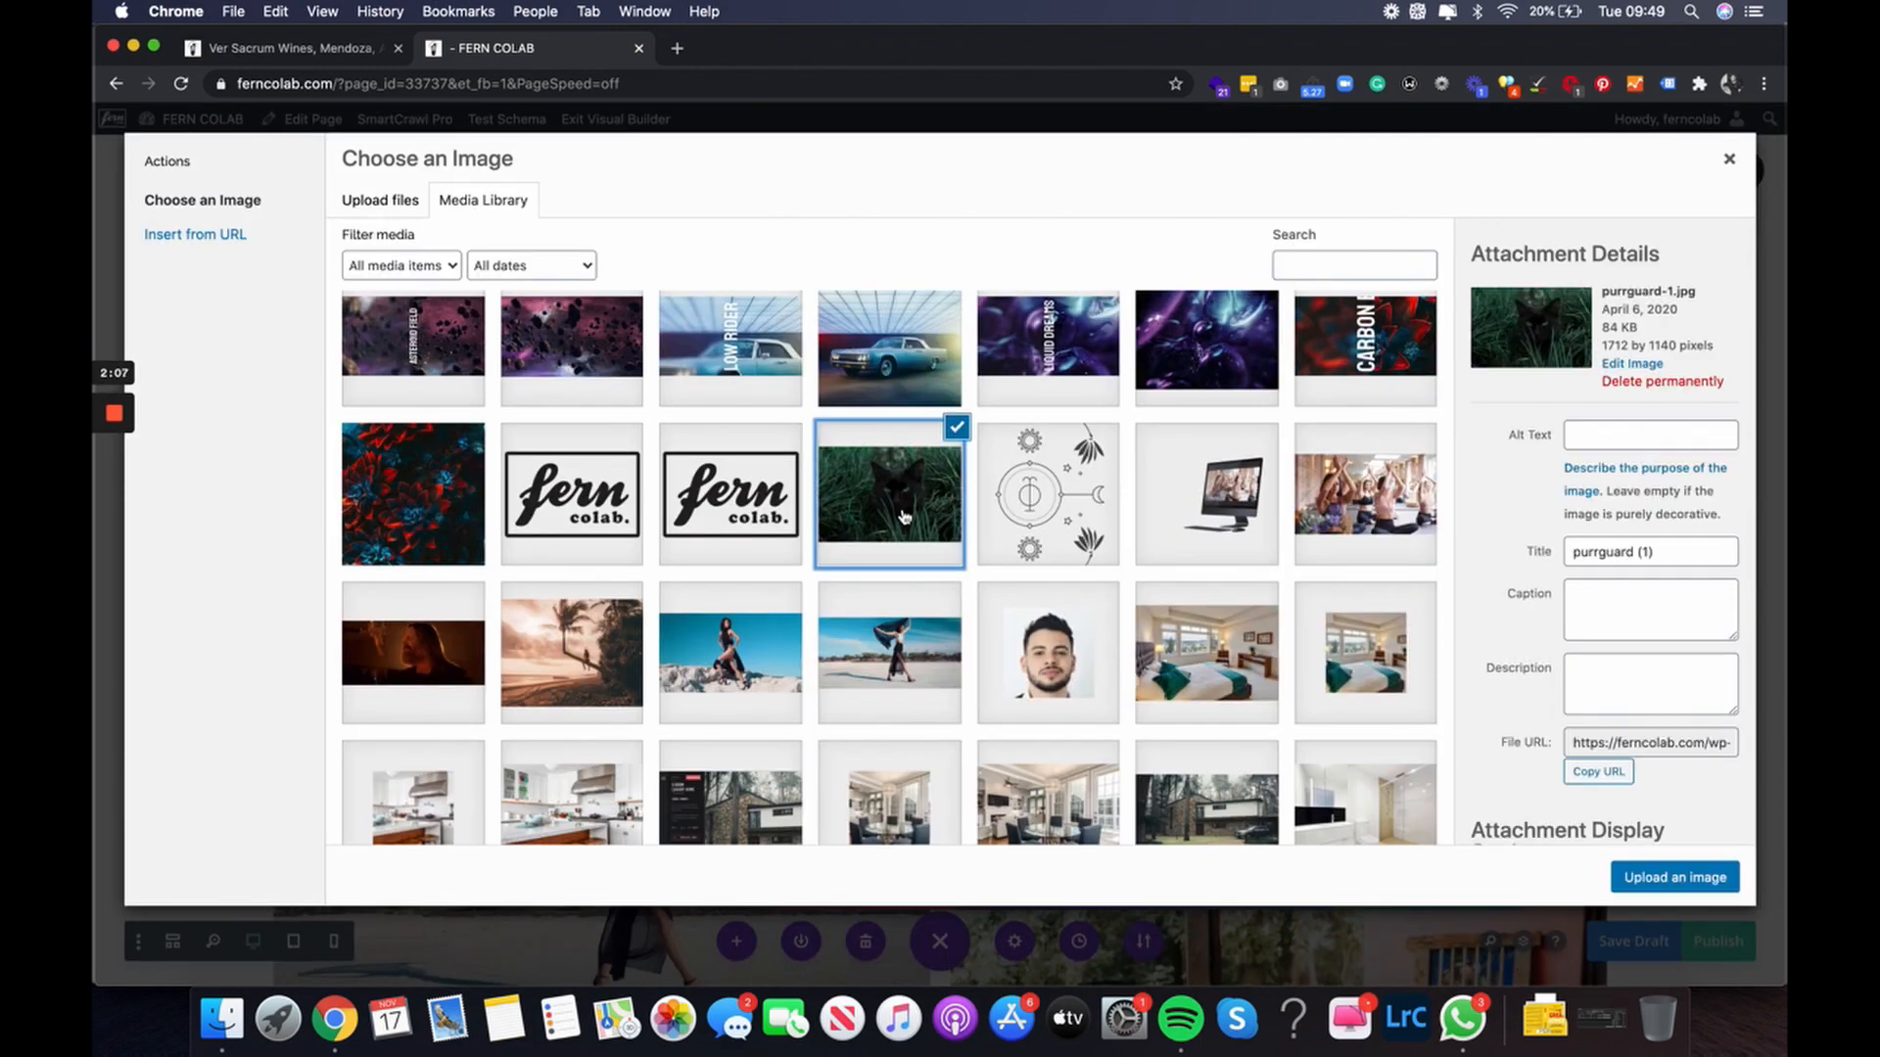
click(1676, 881)
click(1398, 896)
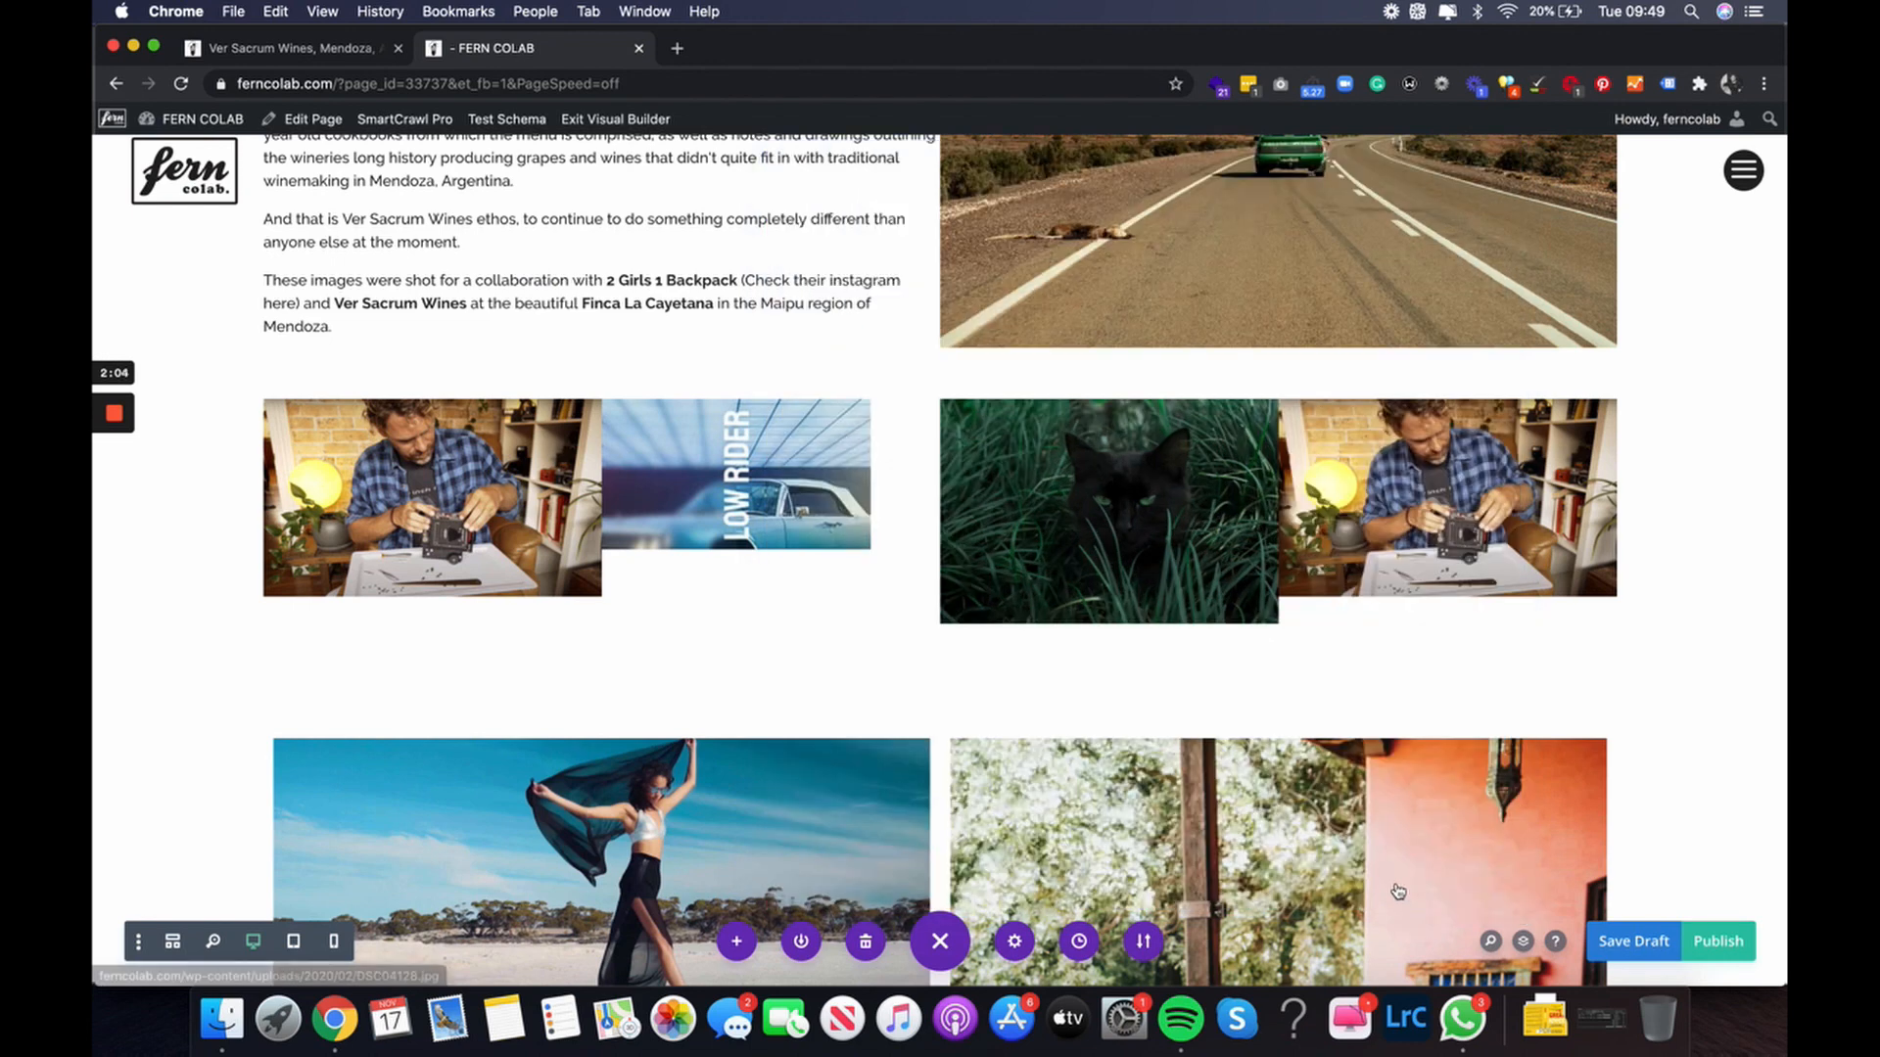
Replace the fourth column's photo with travel_carousel6.jpg from the media library and save the module.
click(1407, 450)
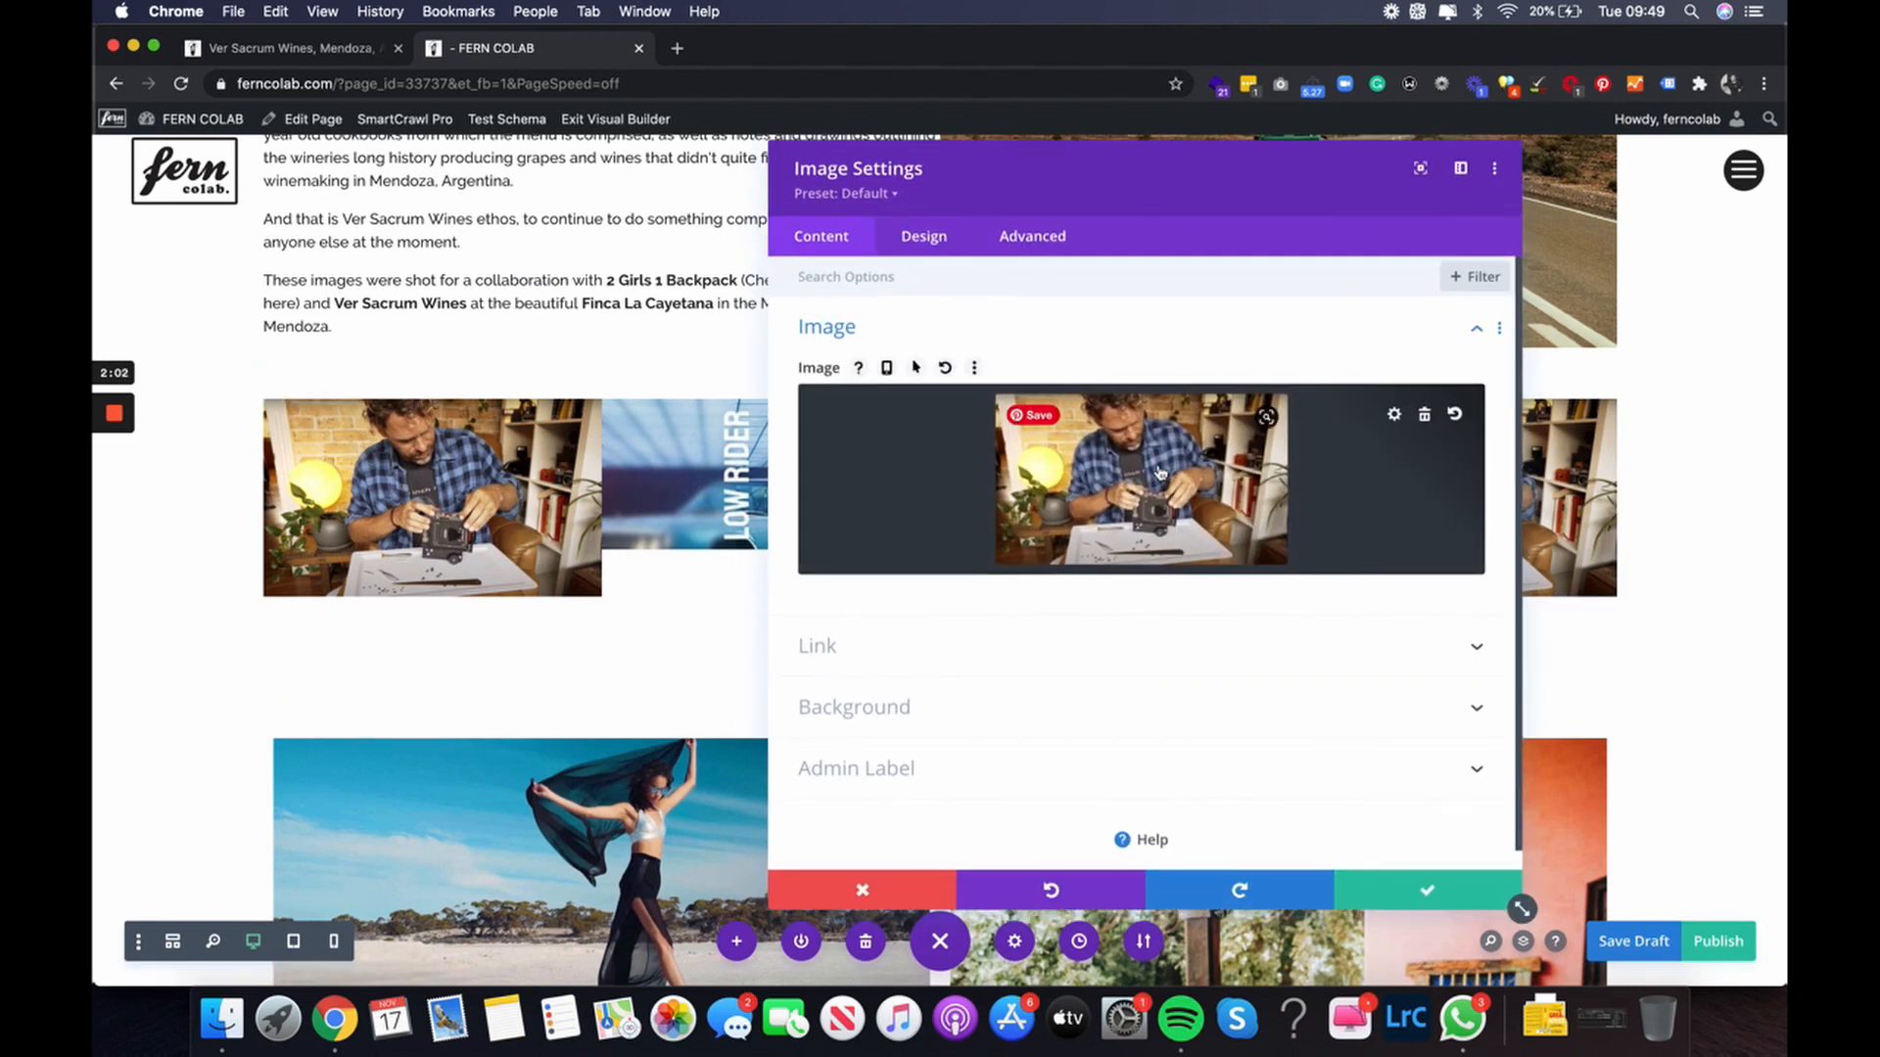
click(1161, 473)
scroll(1160, 595, down, 10)
scroll(835, 671, down, 3)
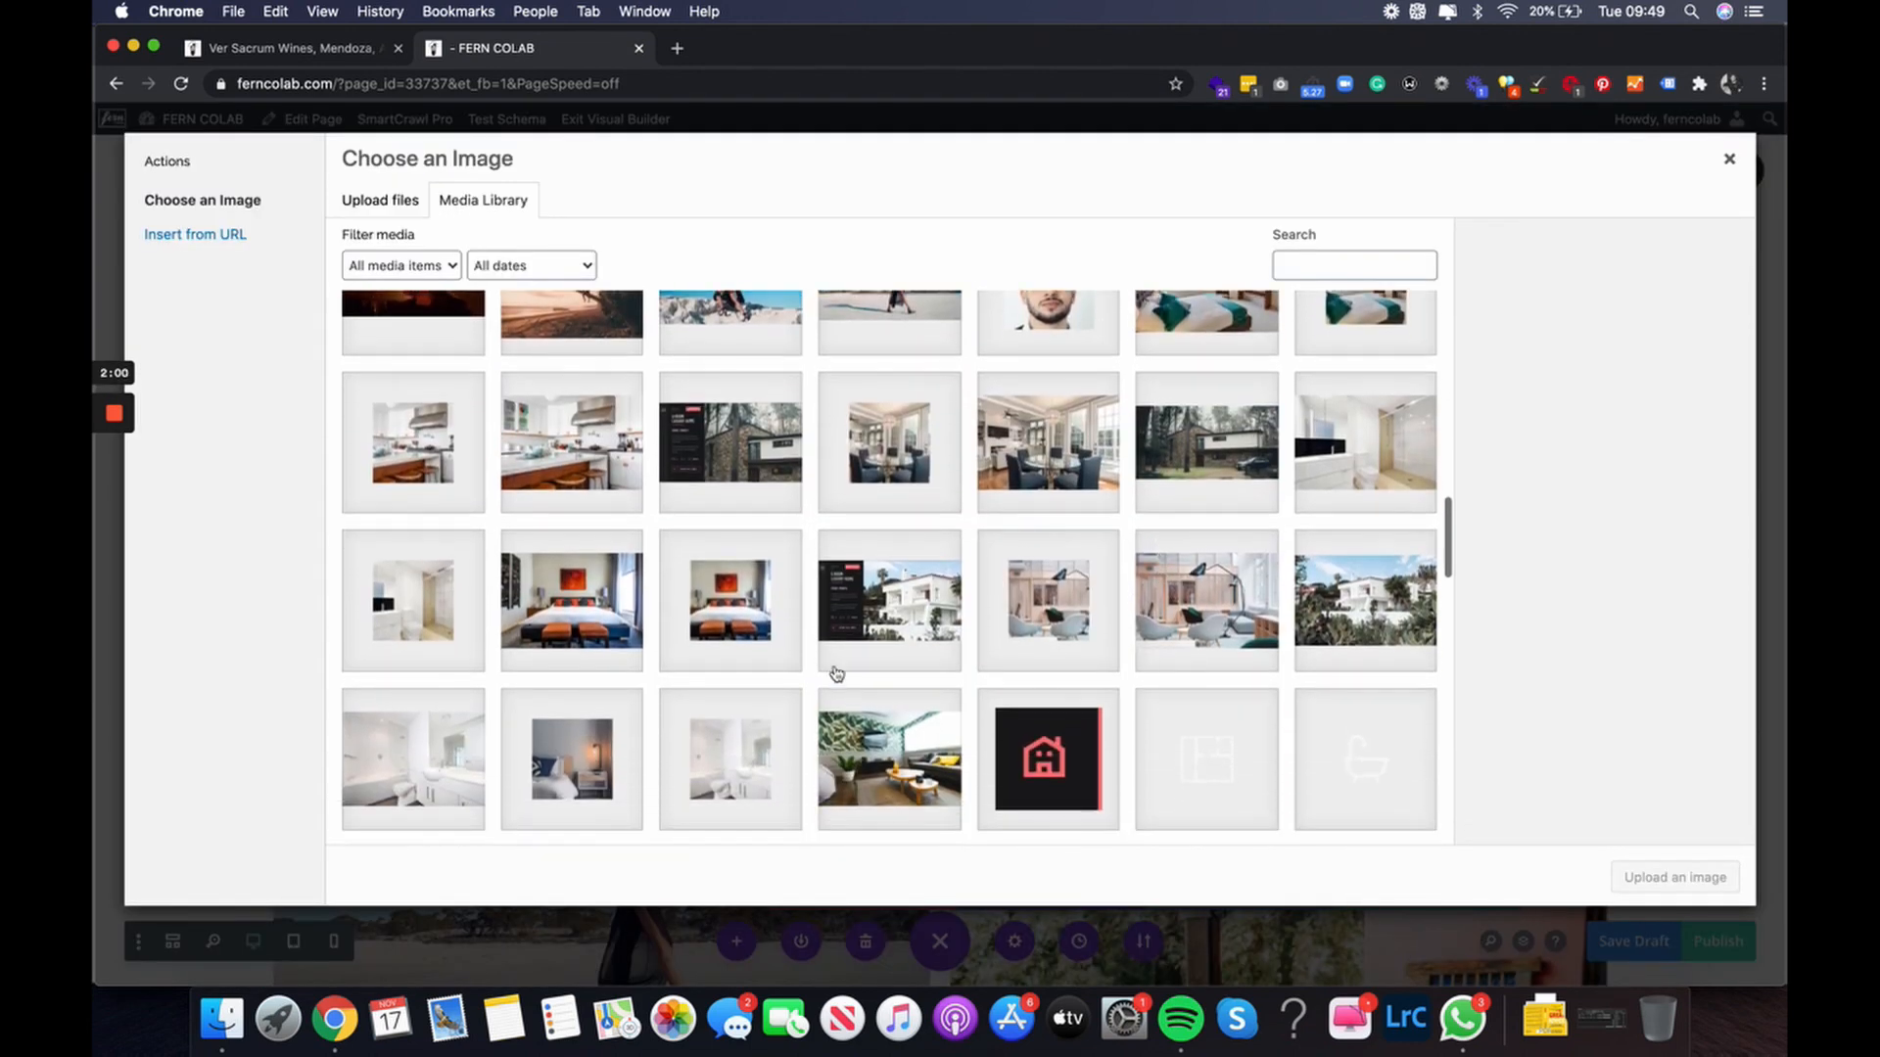
scroll(890, 748, down, 5)
click(1077, 479)
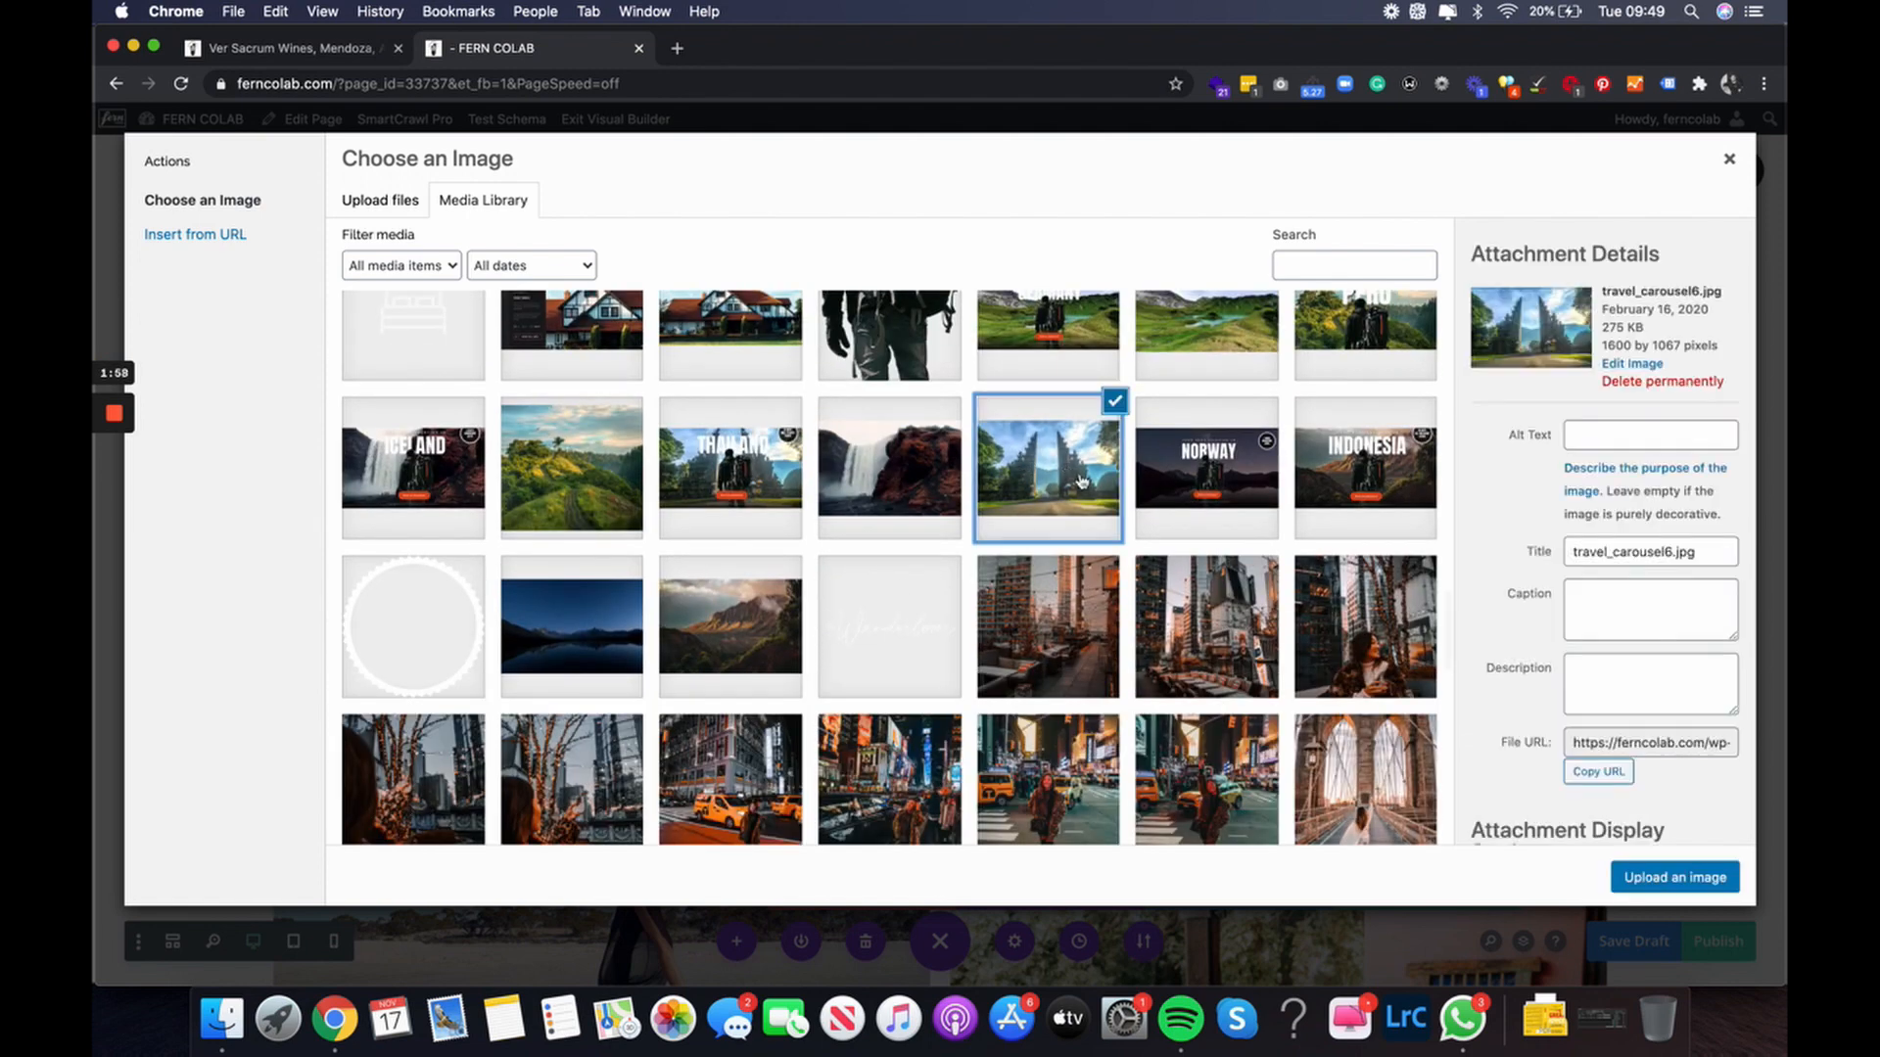
click(1671, 879)
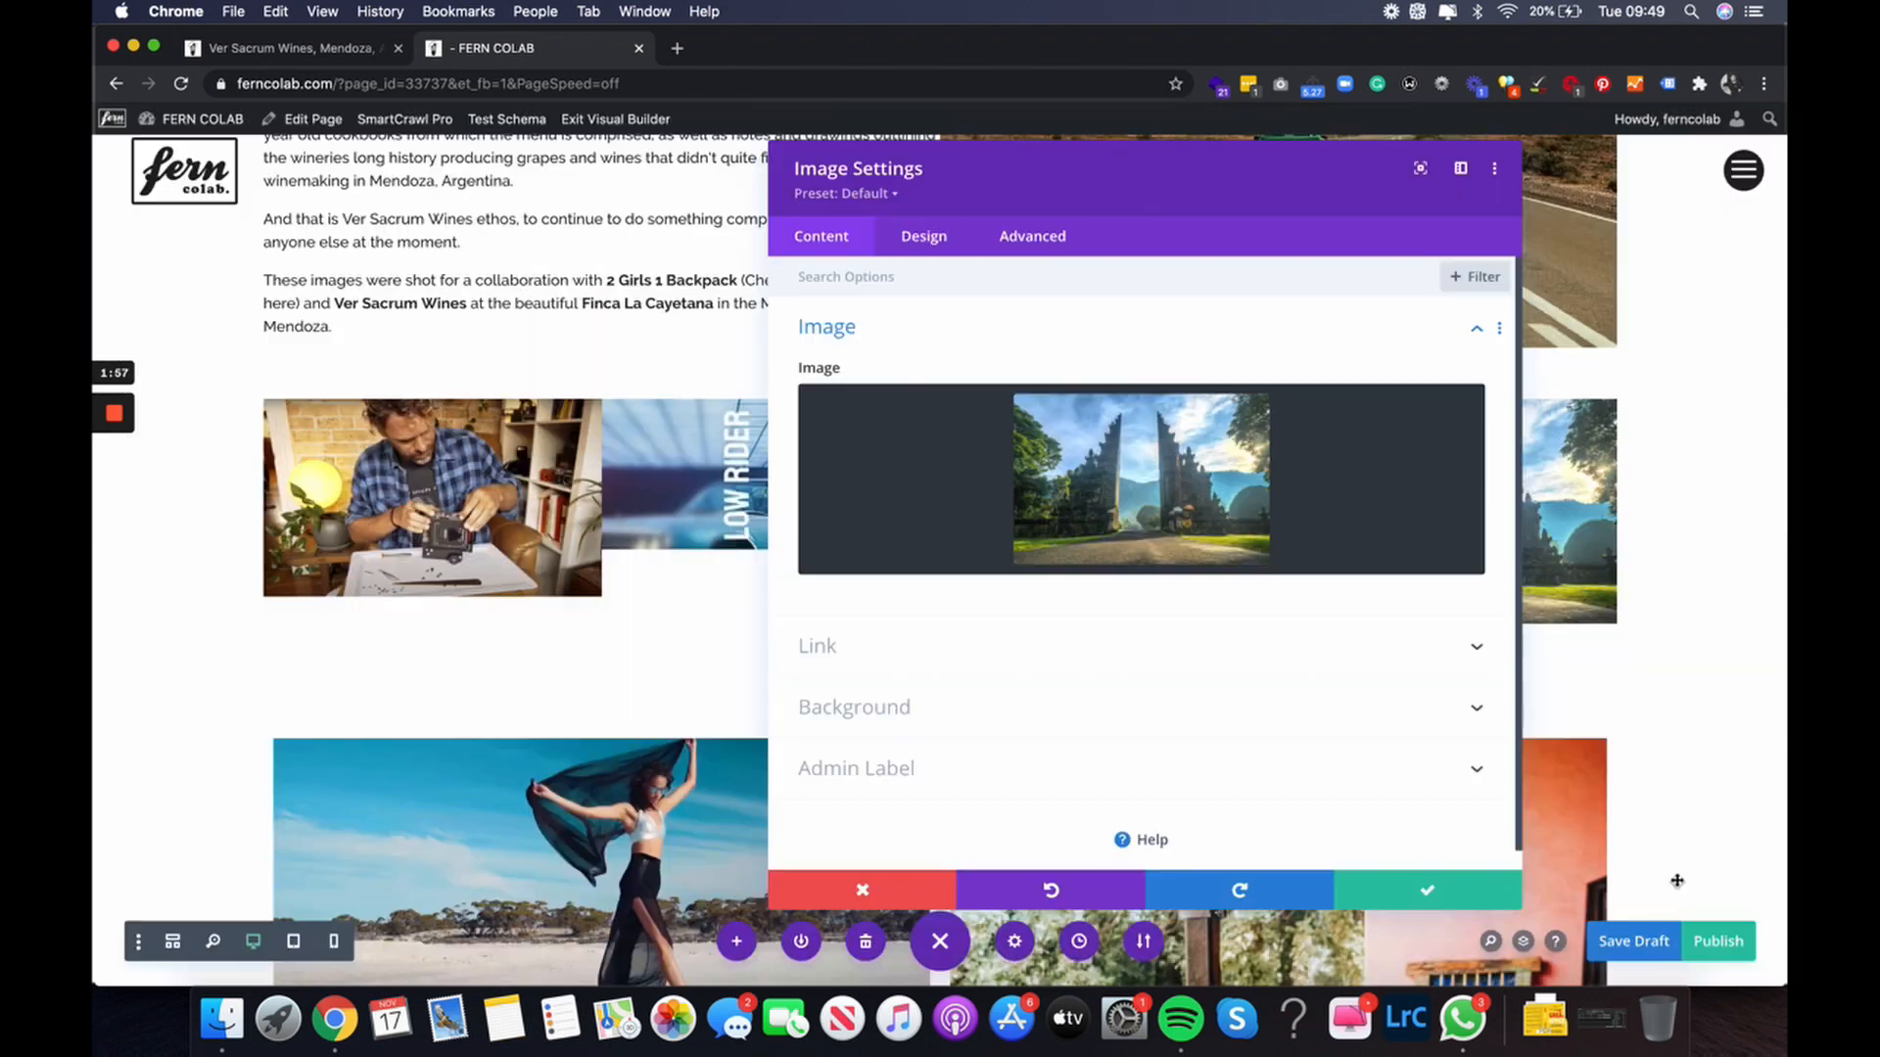
click(1478, 884)
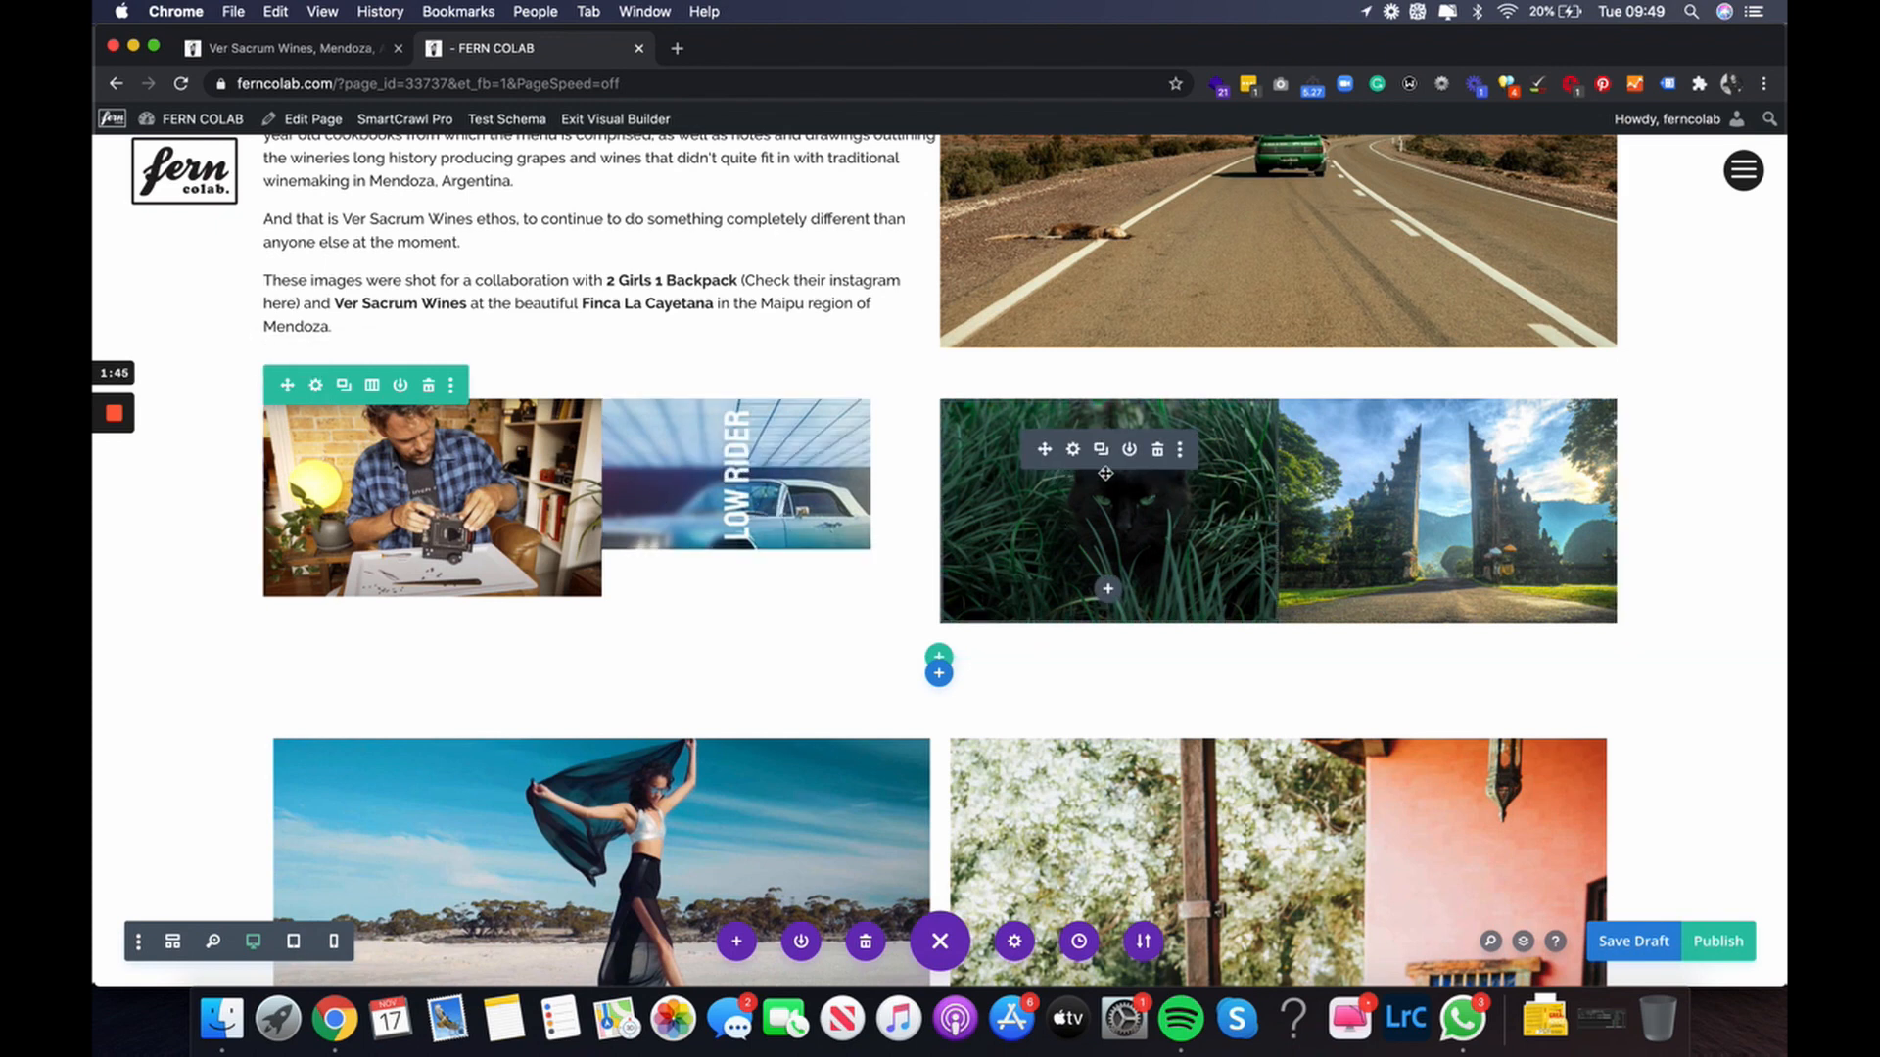
Try Force Fullwidth in the Low Rider image's sizing options, switch it back off and save the module.
click(737, 481)
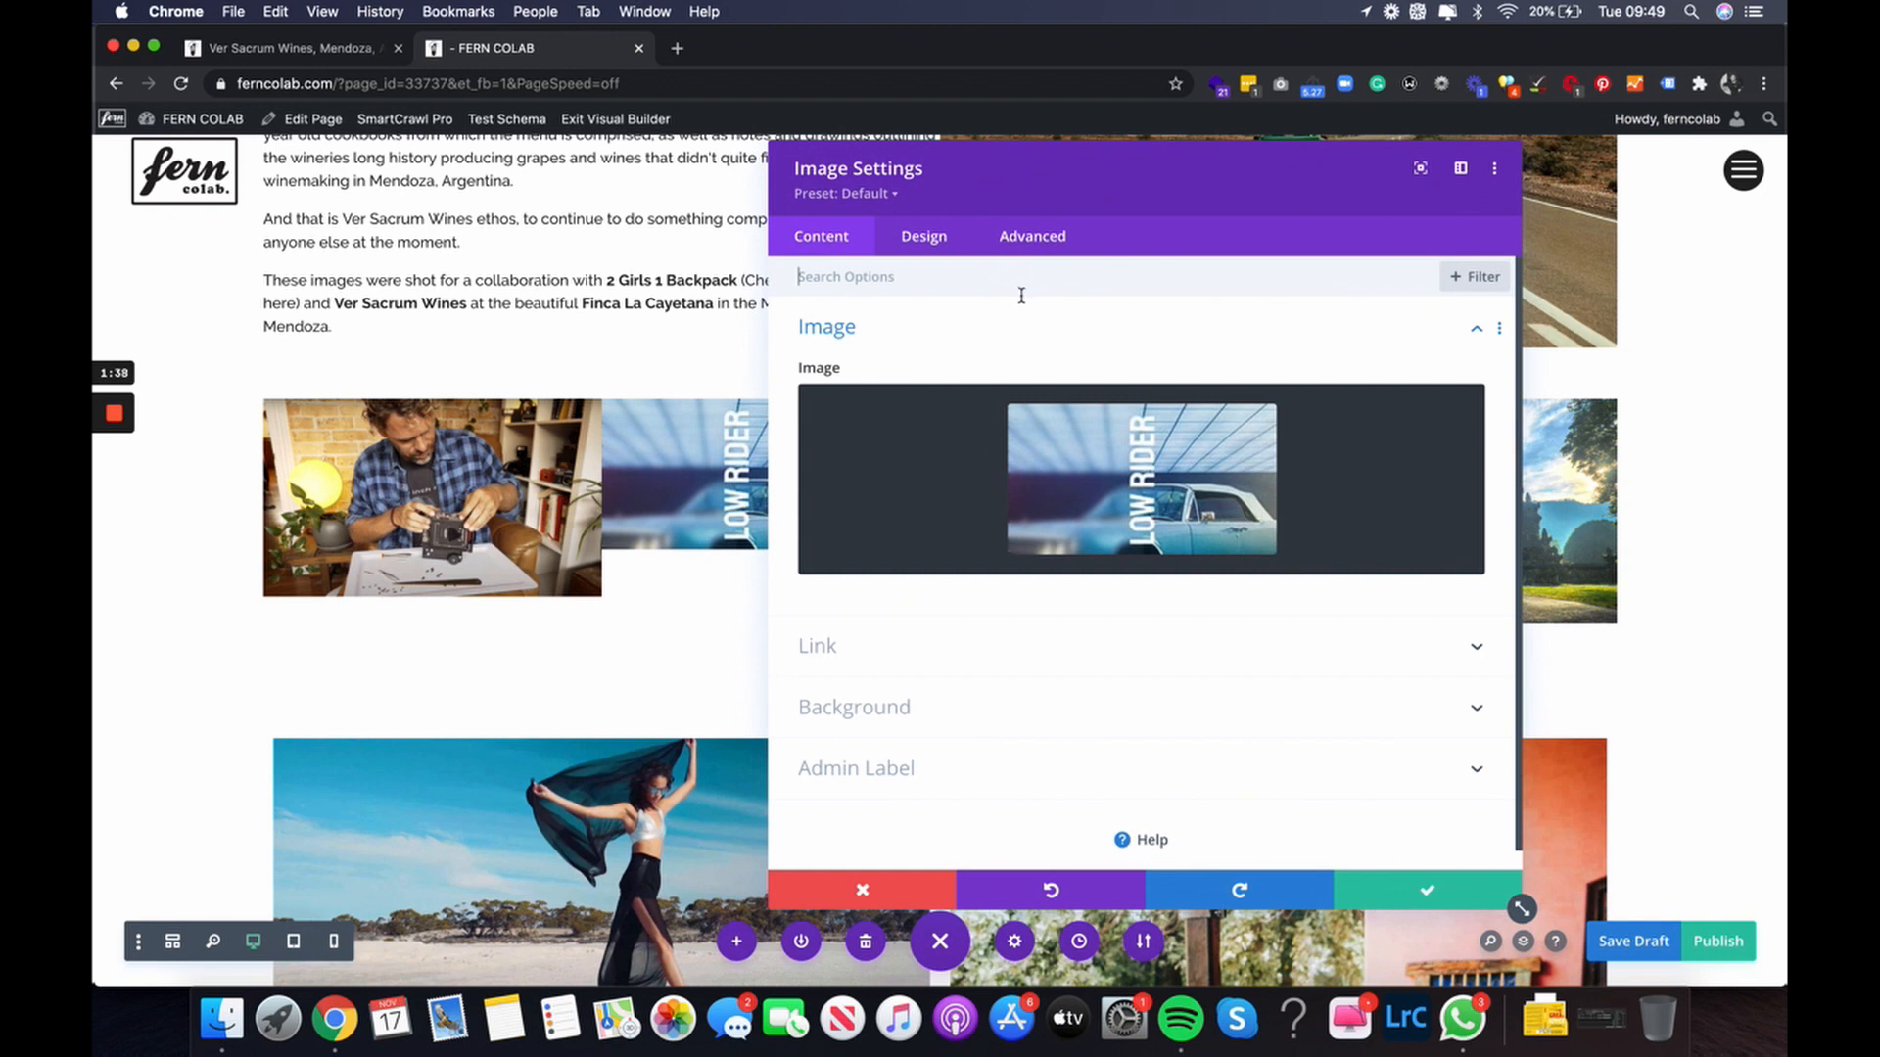
click(956, 253)
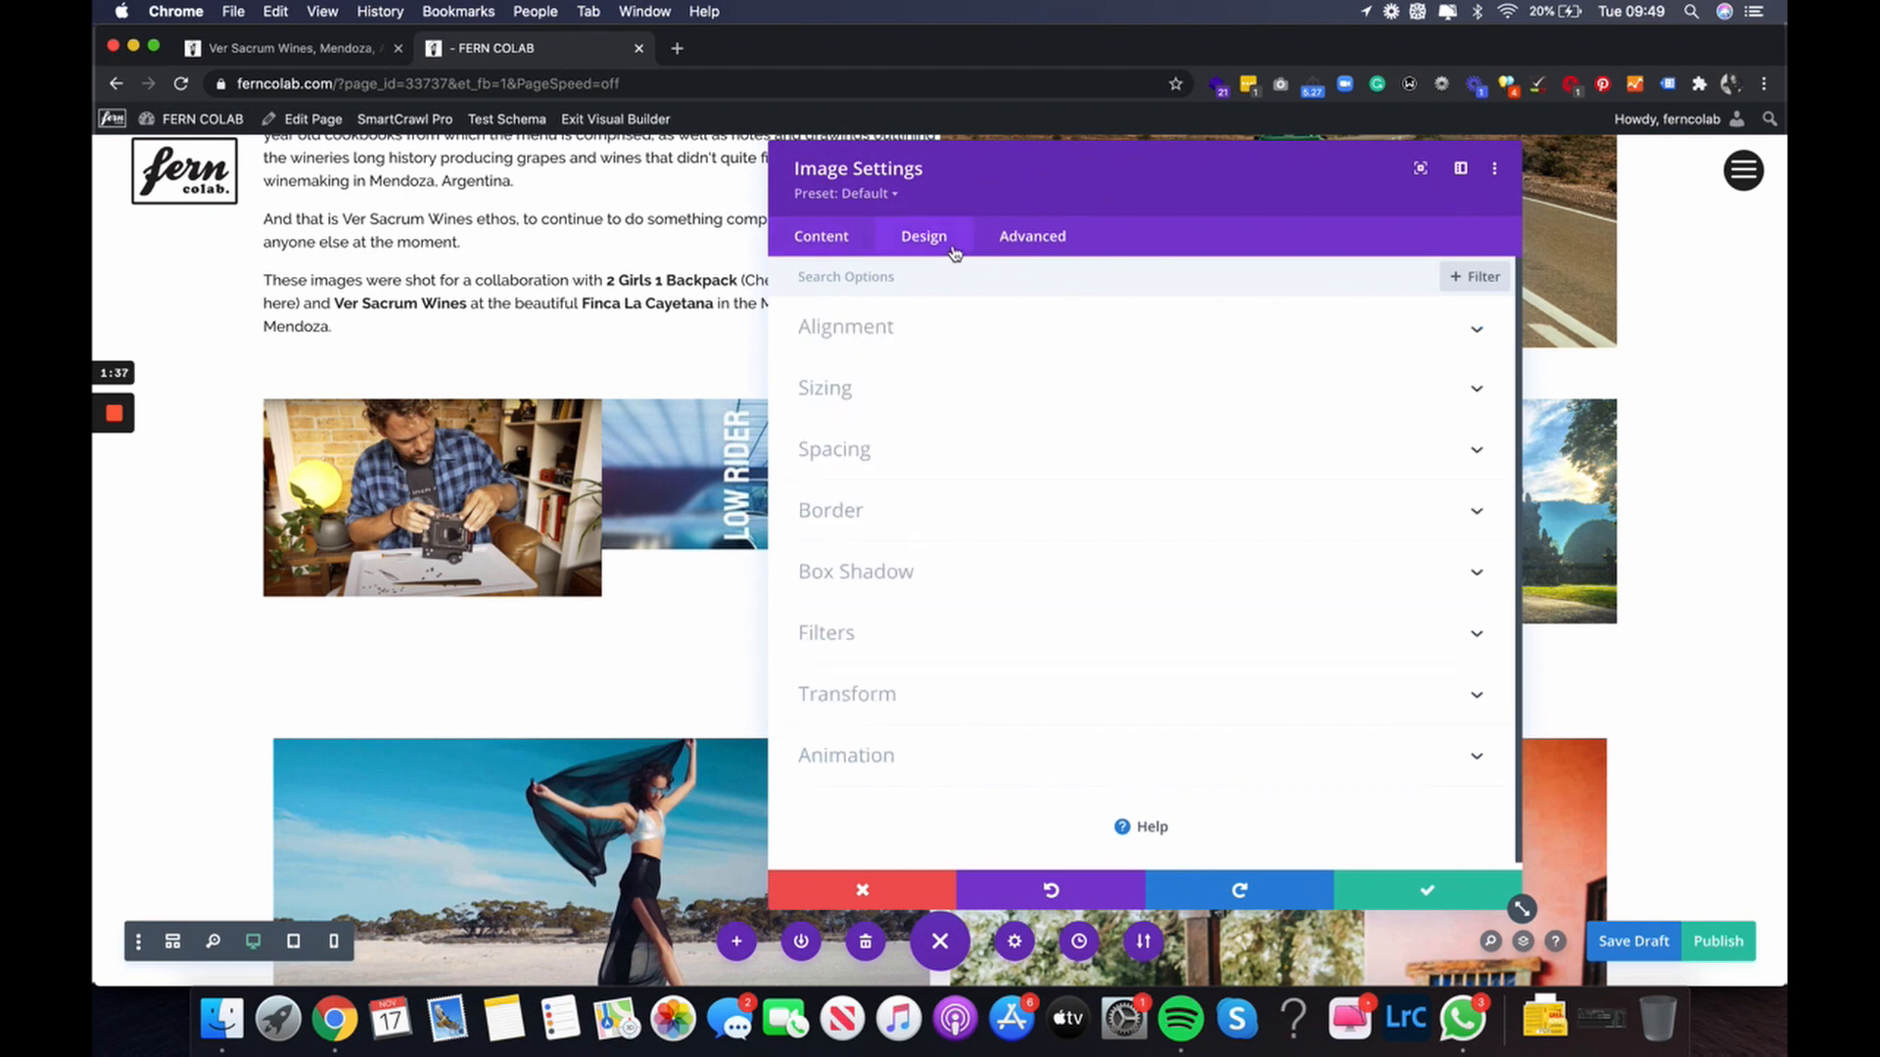
click(900, 385)
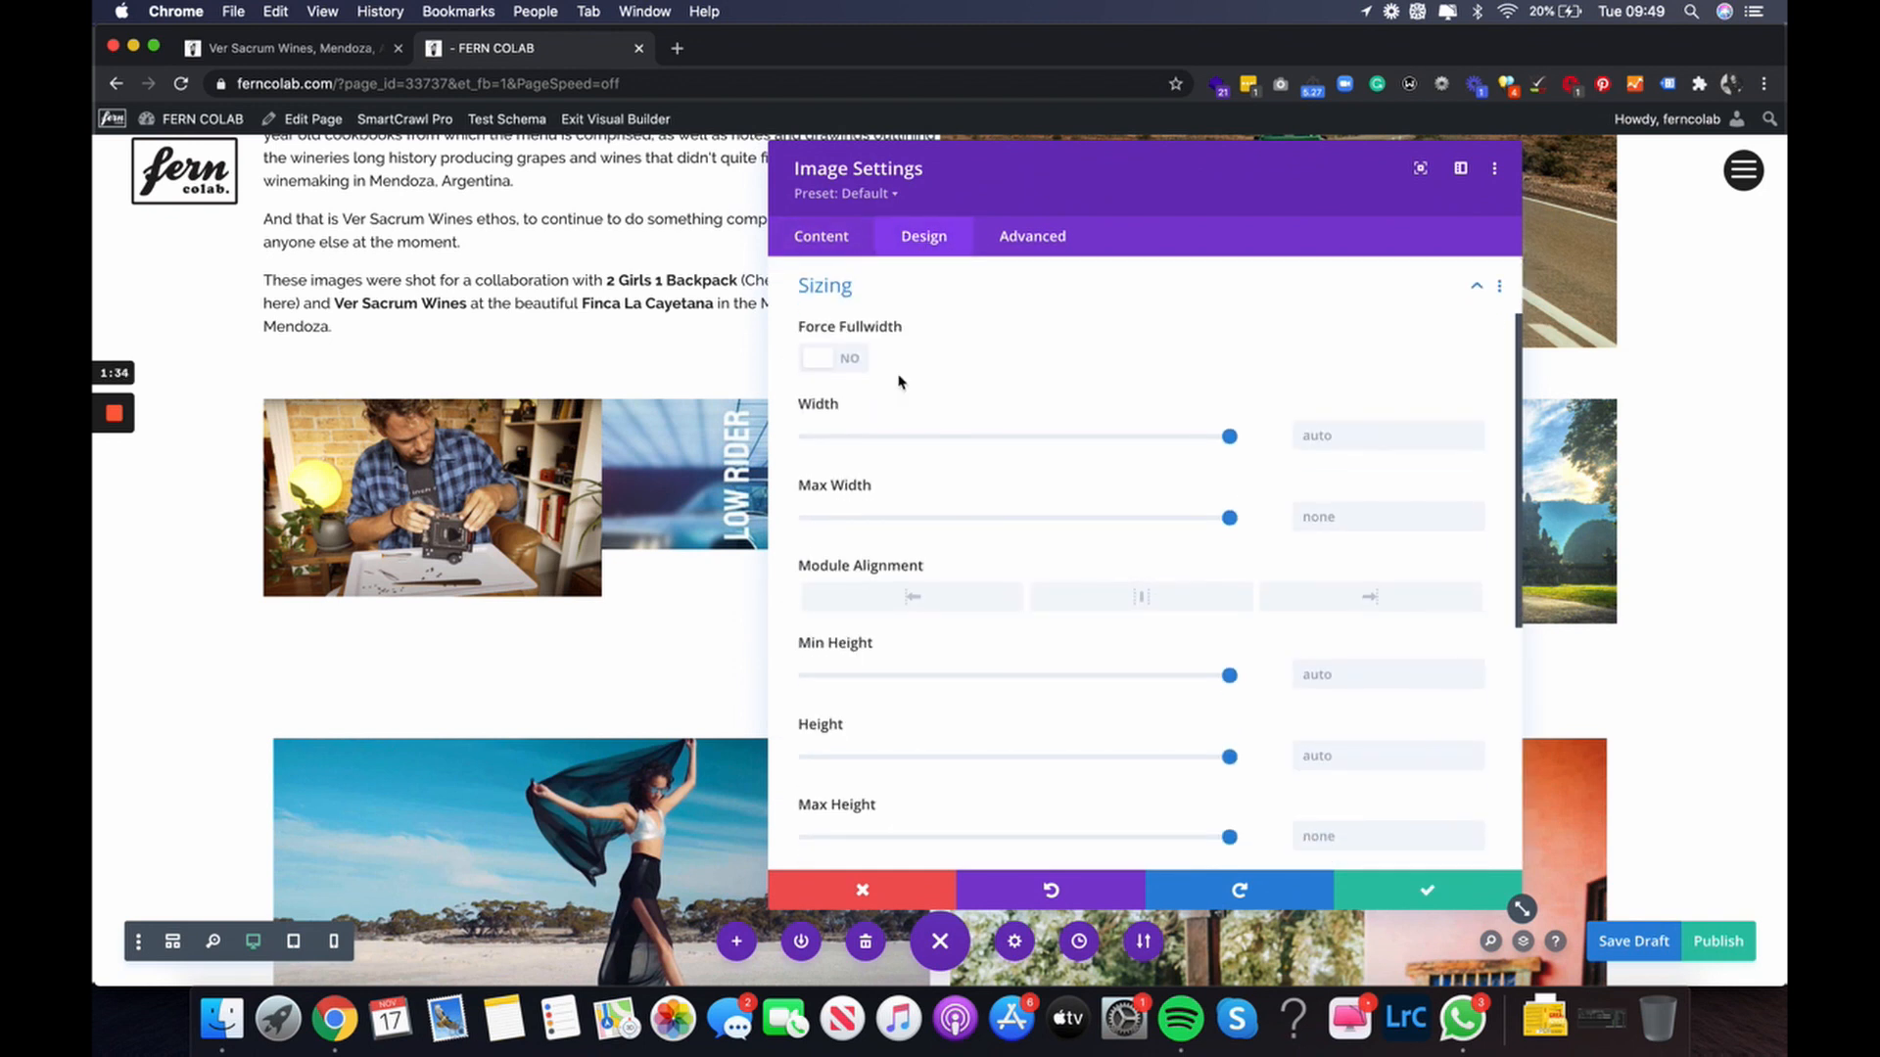
click(852, 358)
drag(974, 187, 1168, 192)
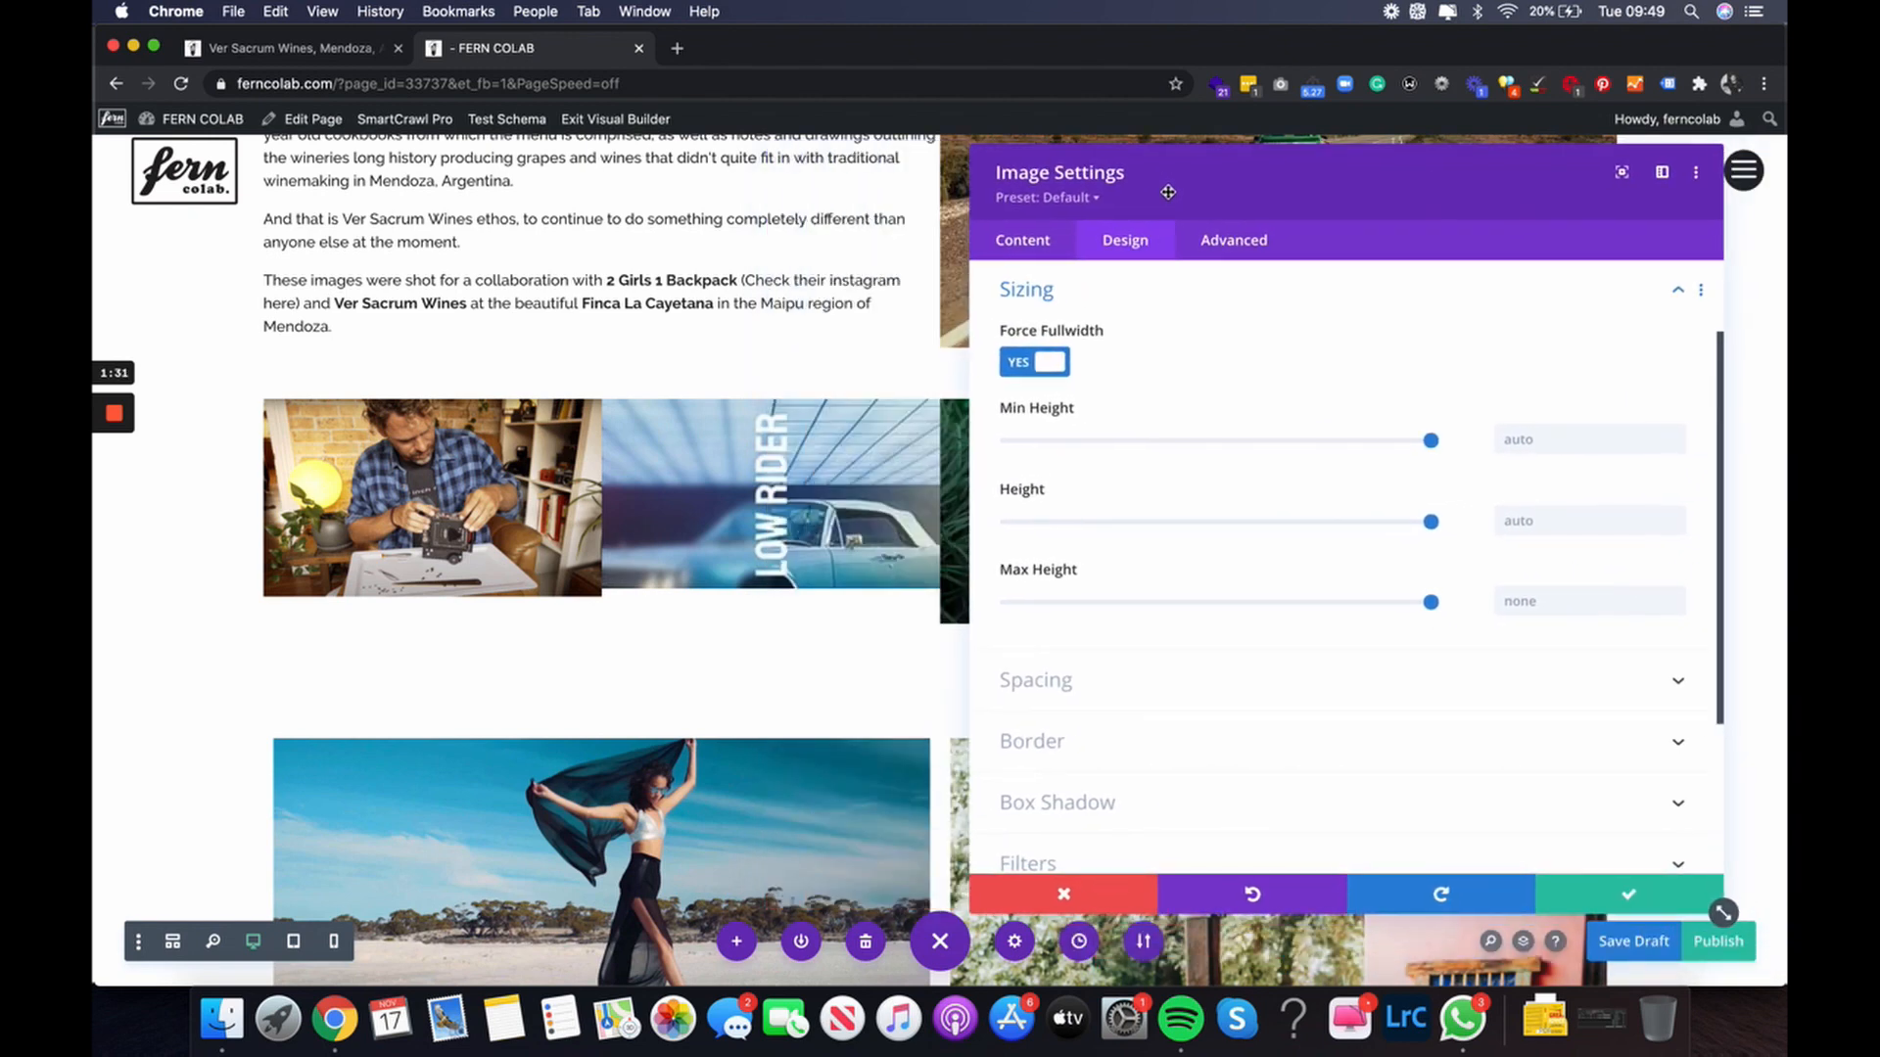
click(1064, 377)
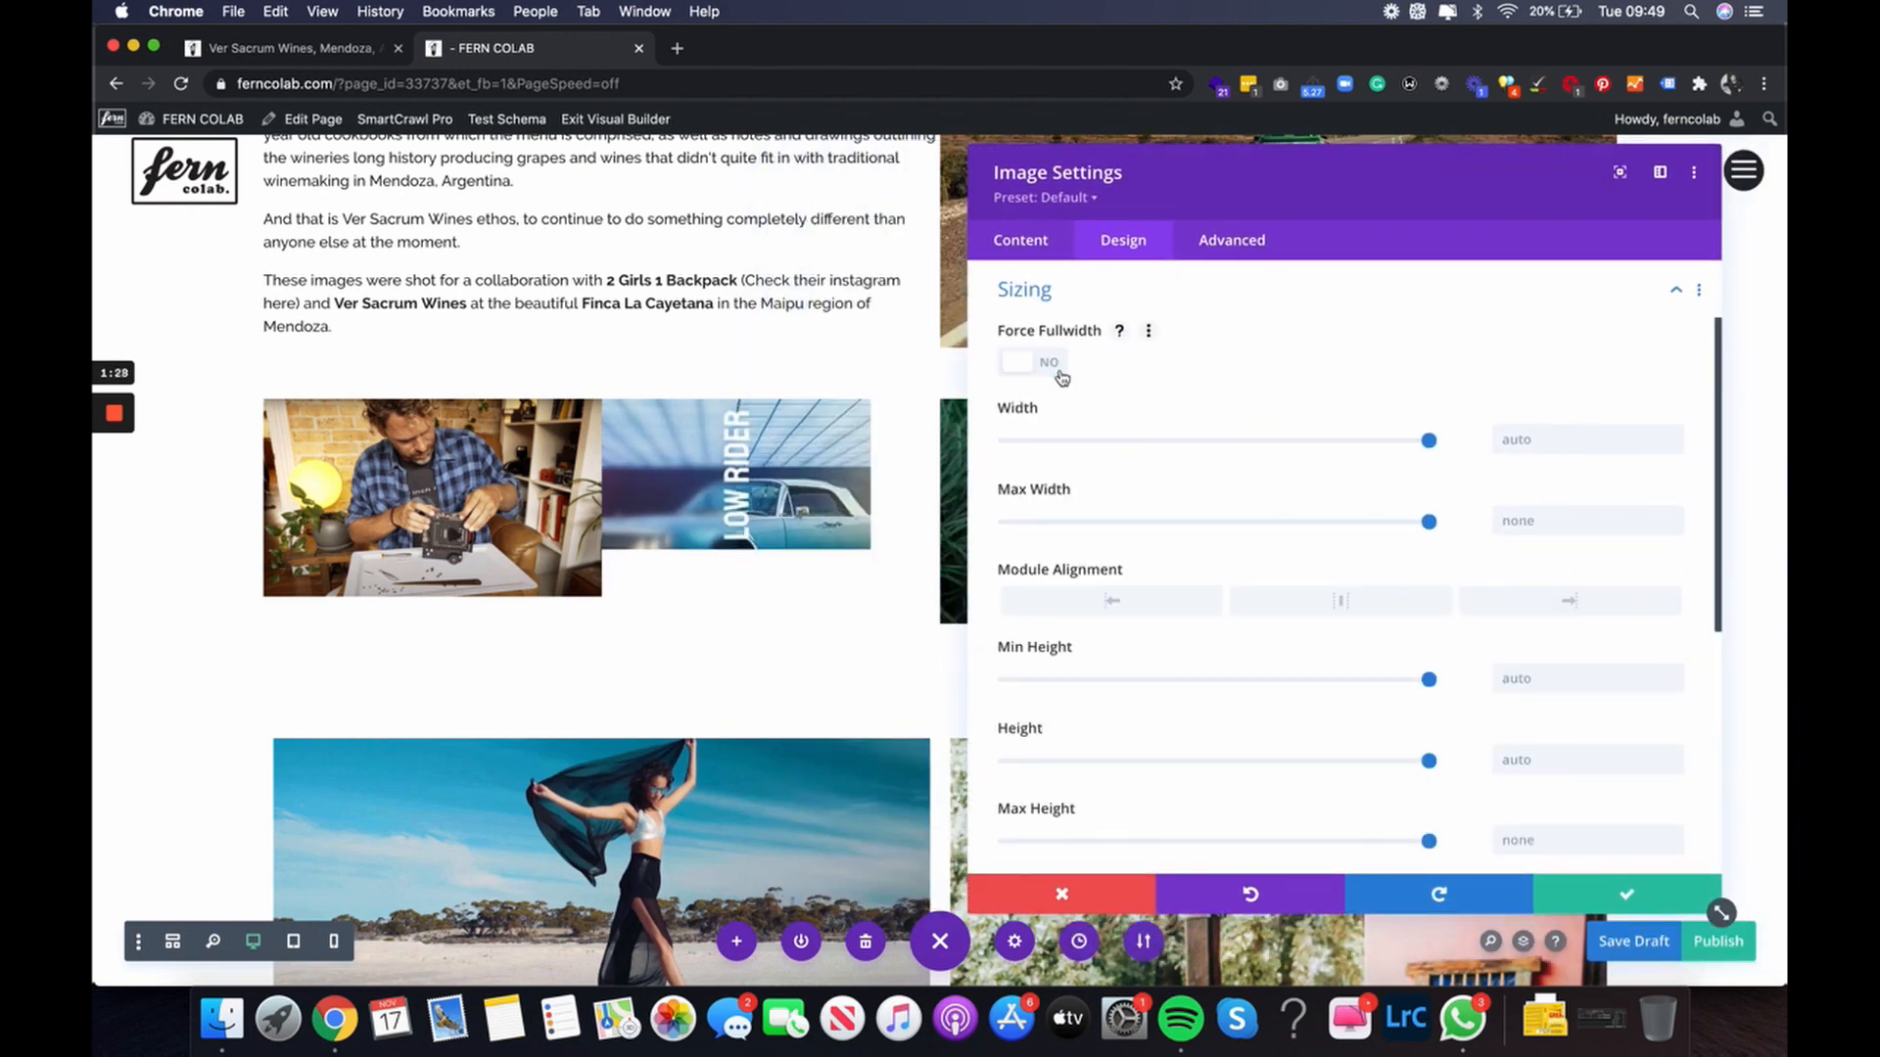
click(1576, 891)
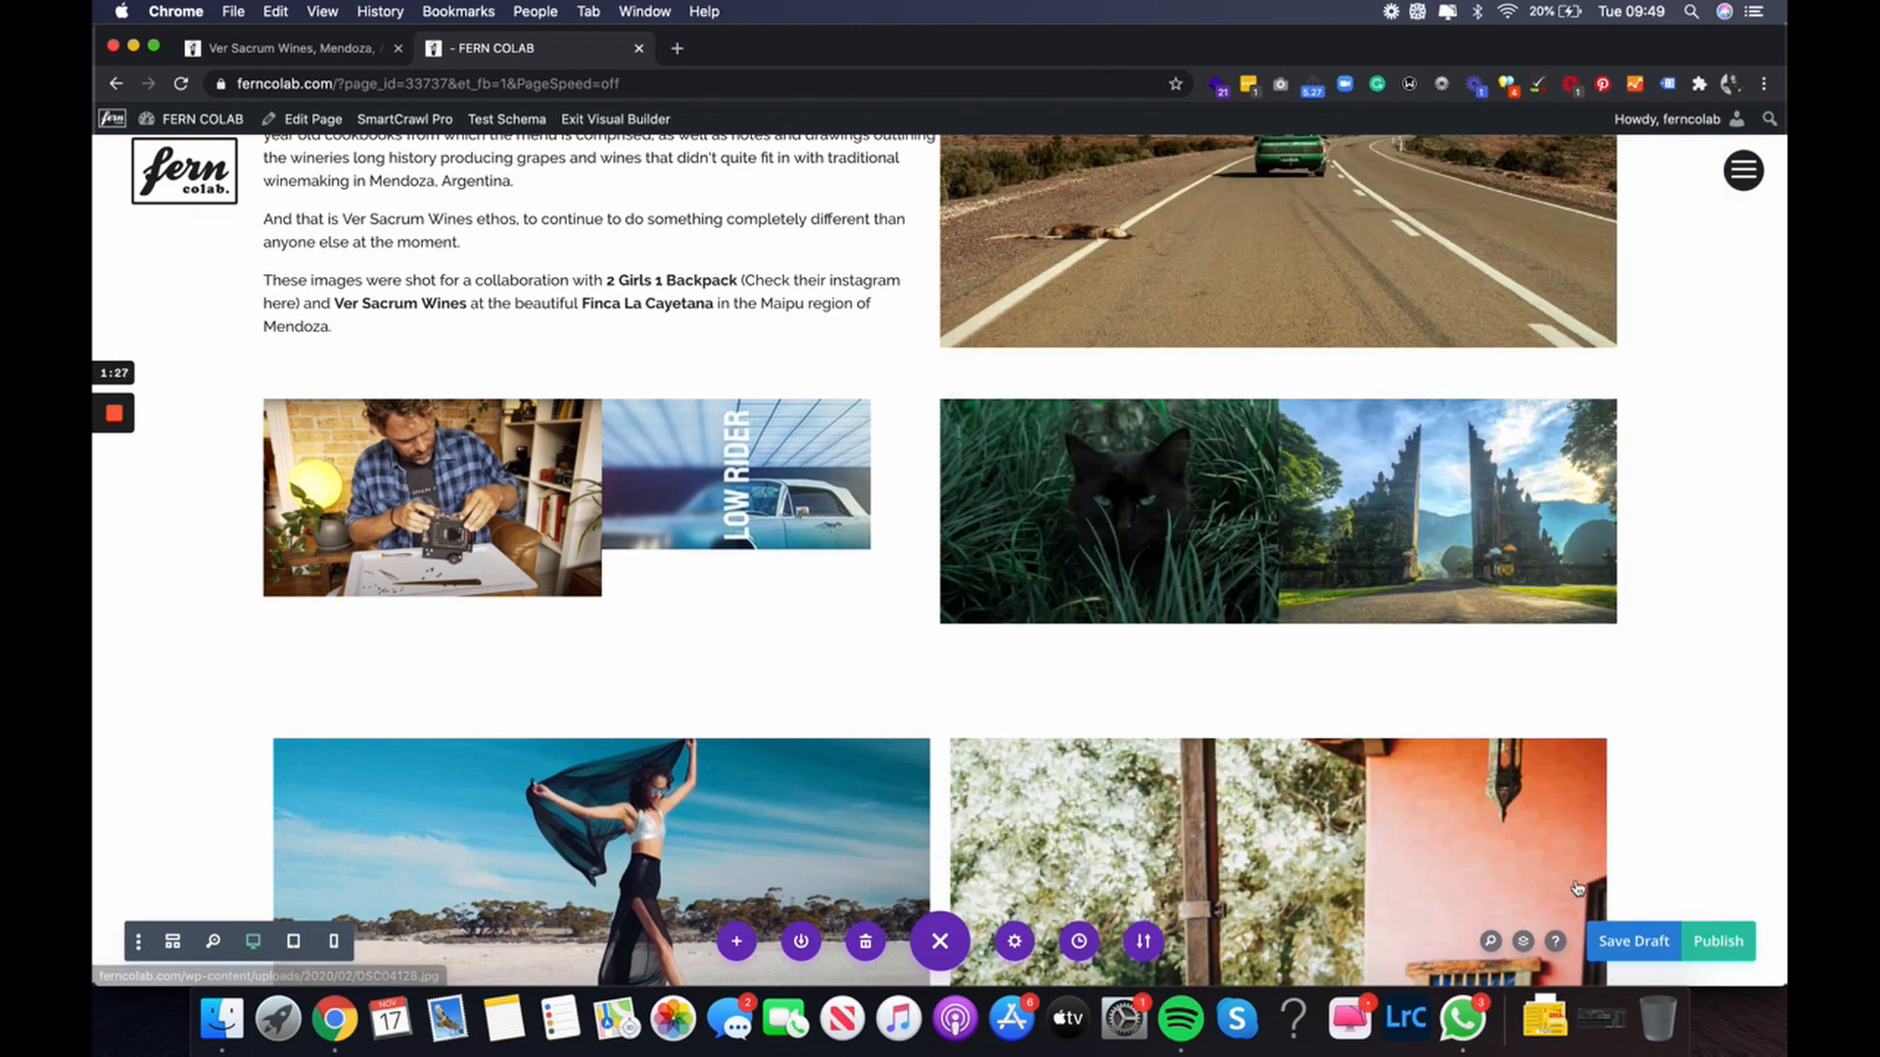
Delete the four-column image row below the intro section.
scroll(867, 627, up, 4)
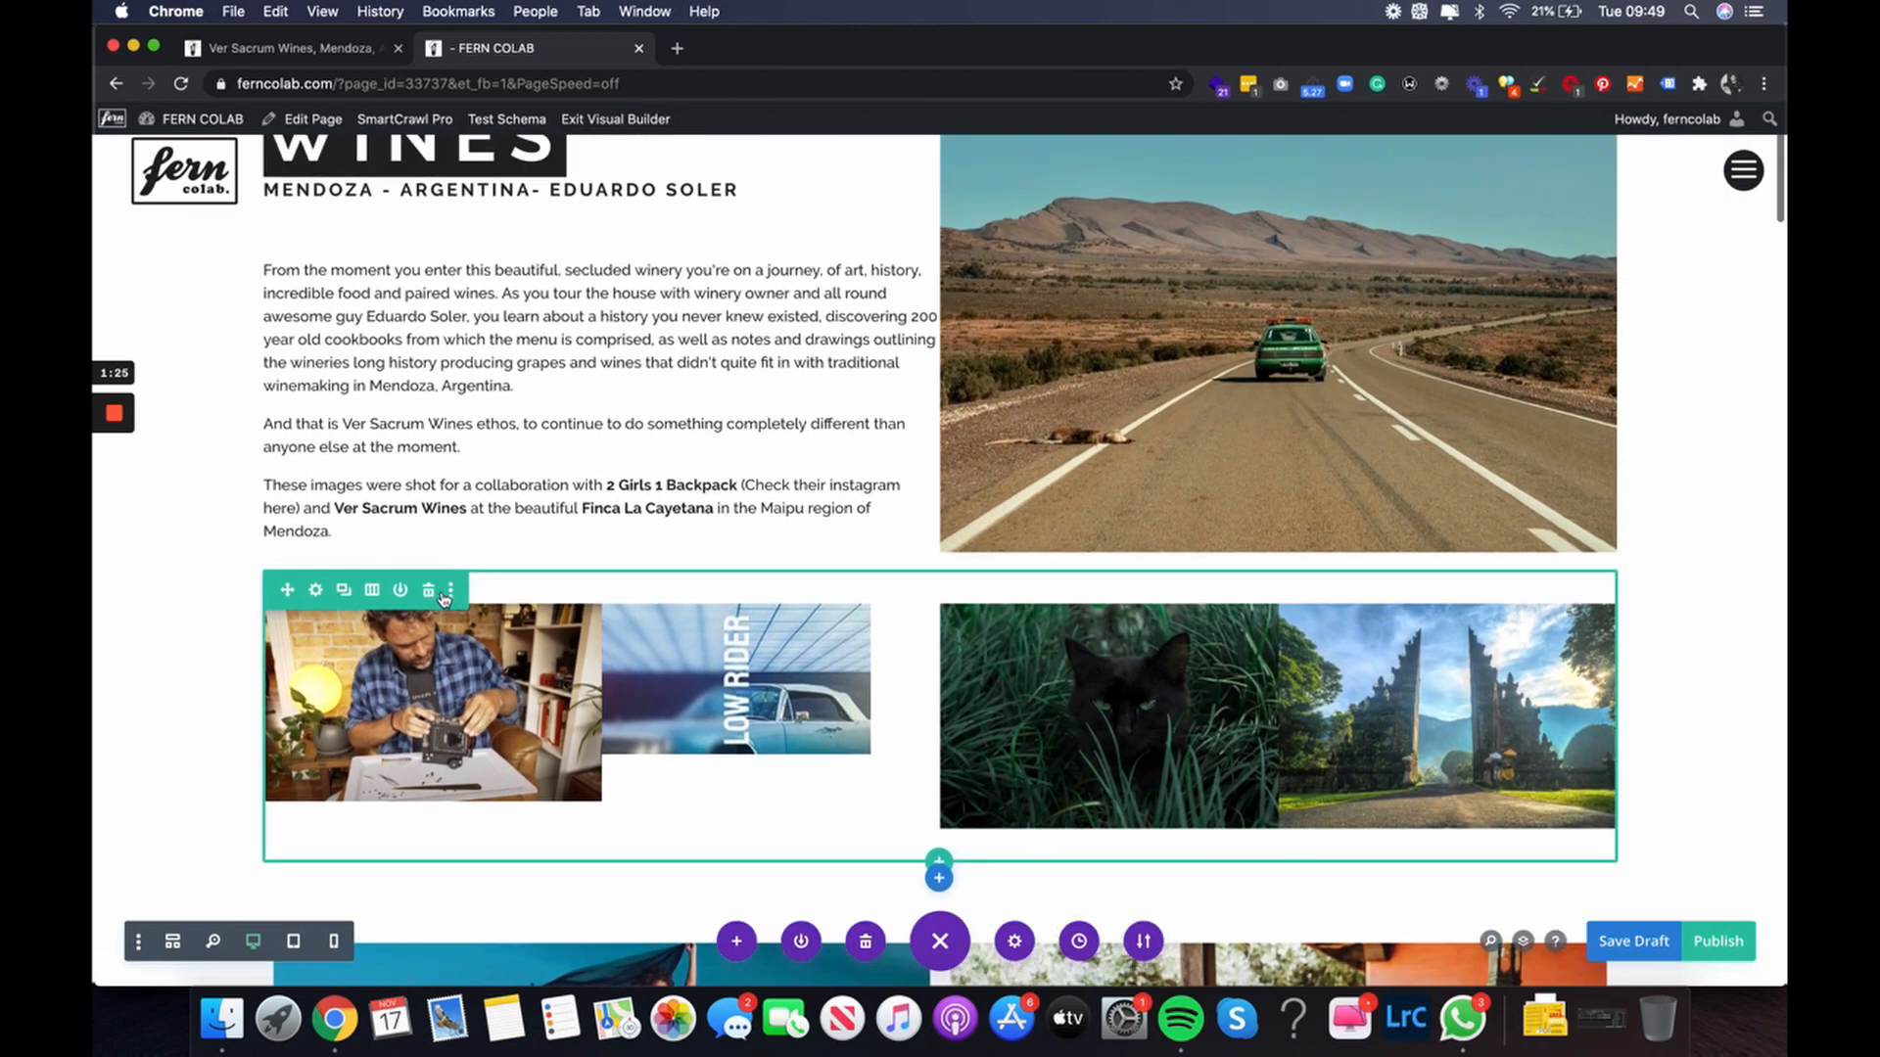
click(428, 599)
Replace the soup bowl photo in the two-column gallery with the green Purrguard website screenshot from the media library and save the module.
scroll(563, 548, down, 10)
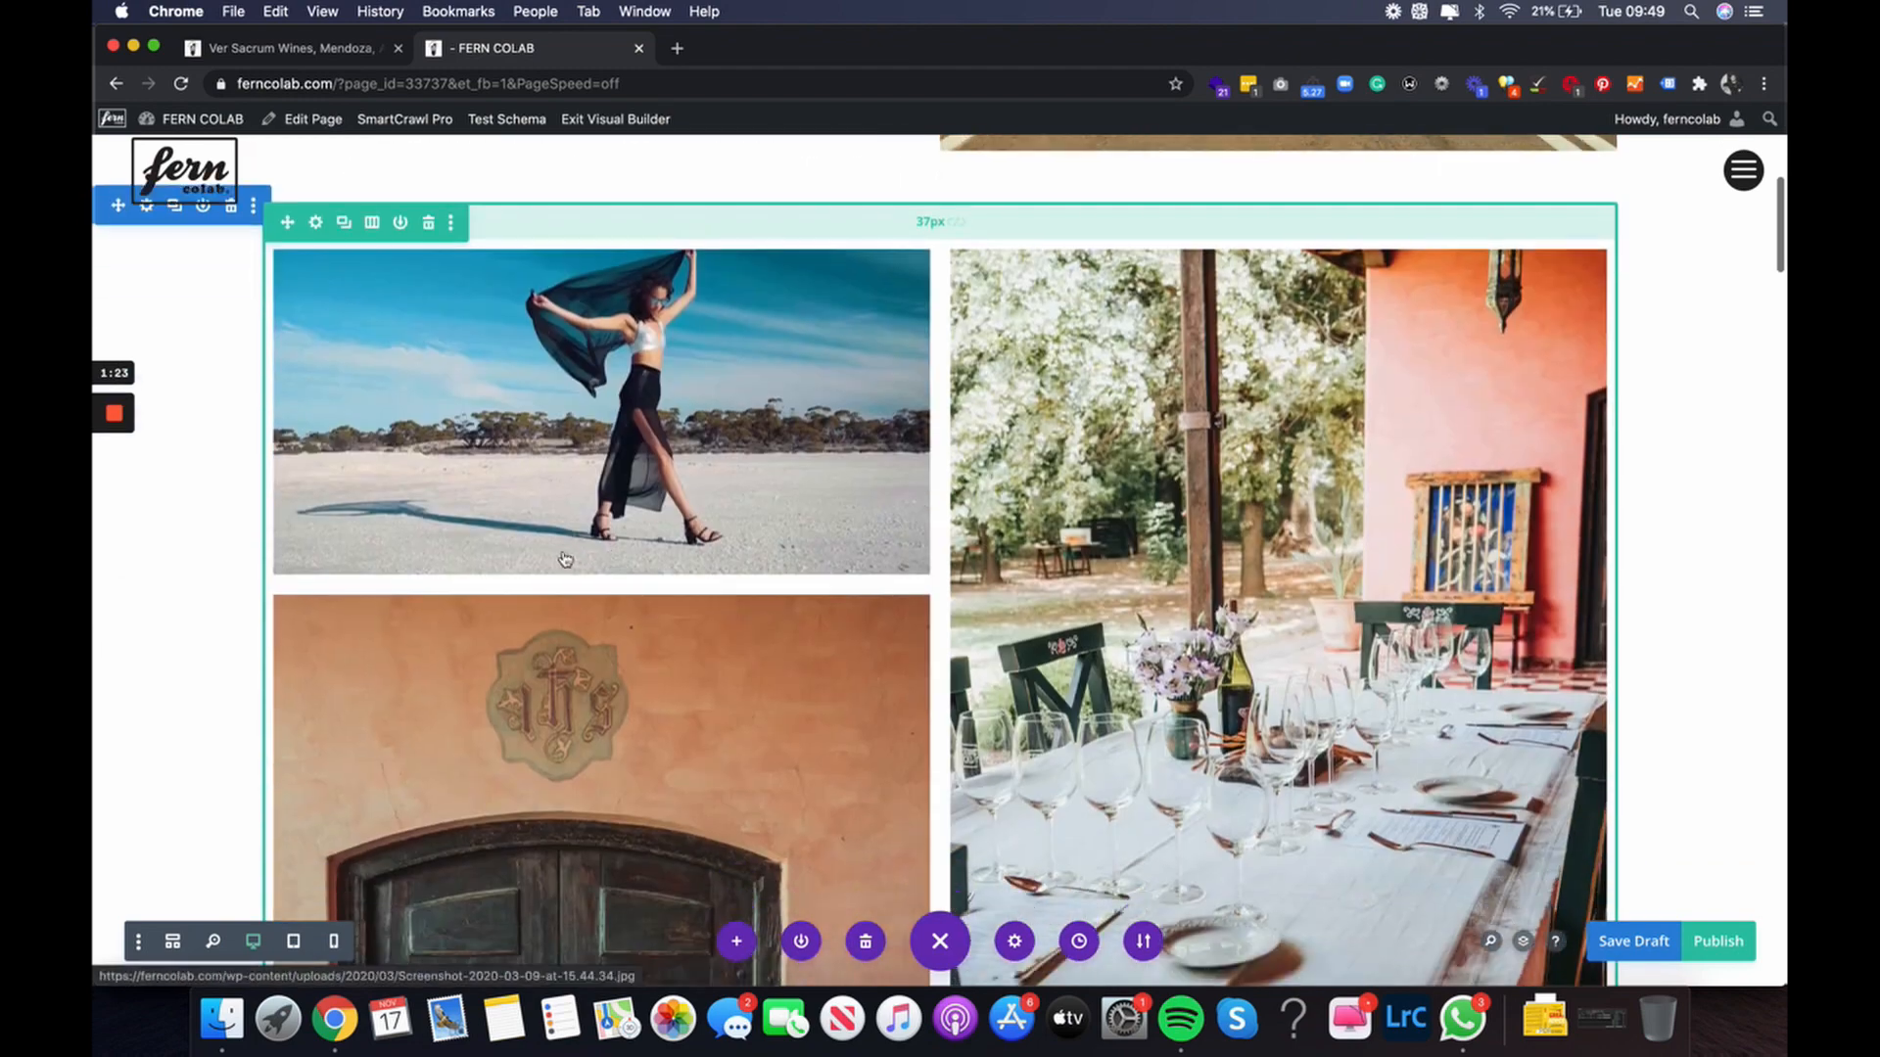
scroll(578, 565, down, 8)
click(576, 545)
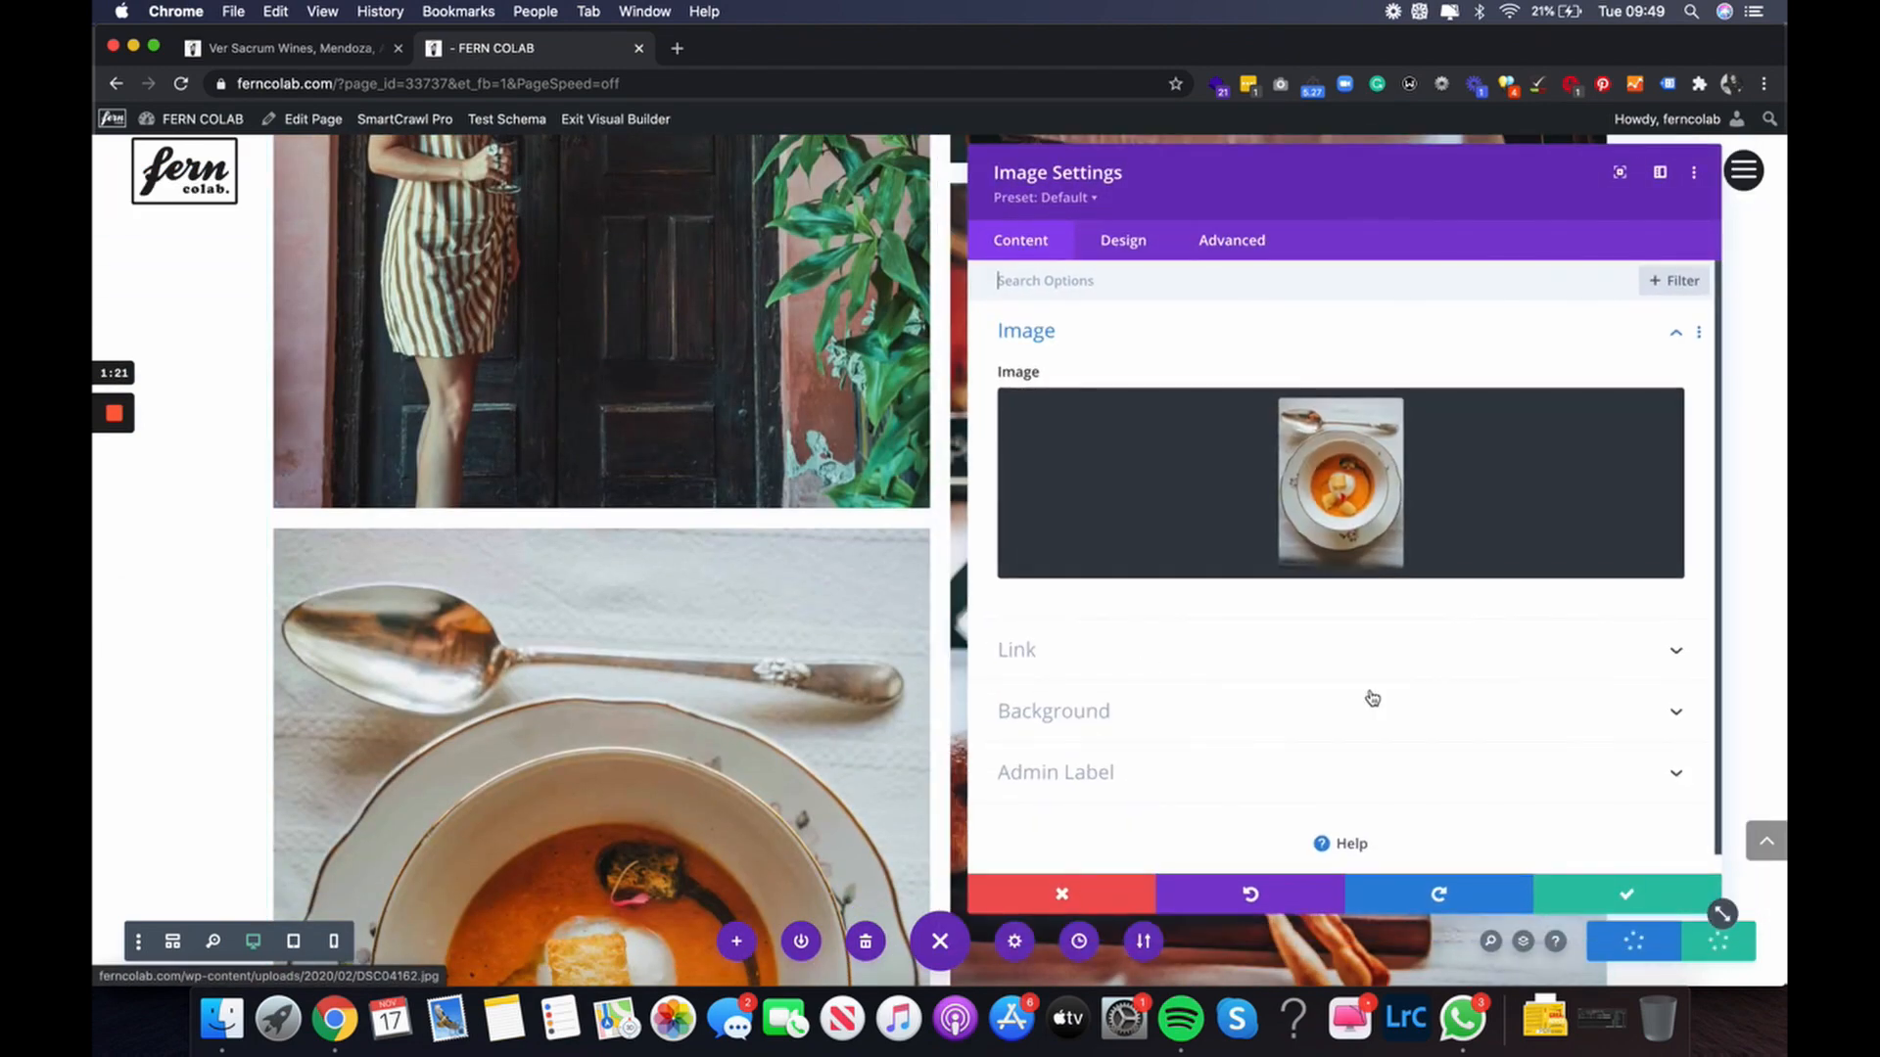
click(1381, 483)
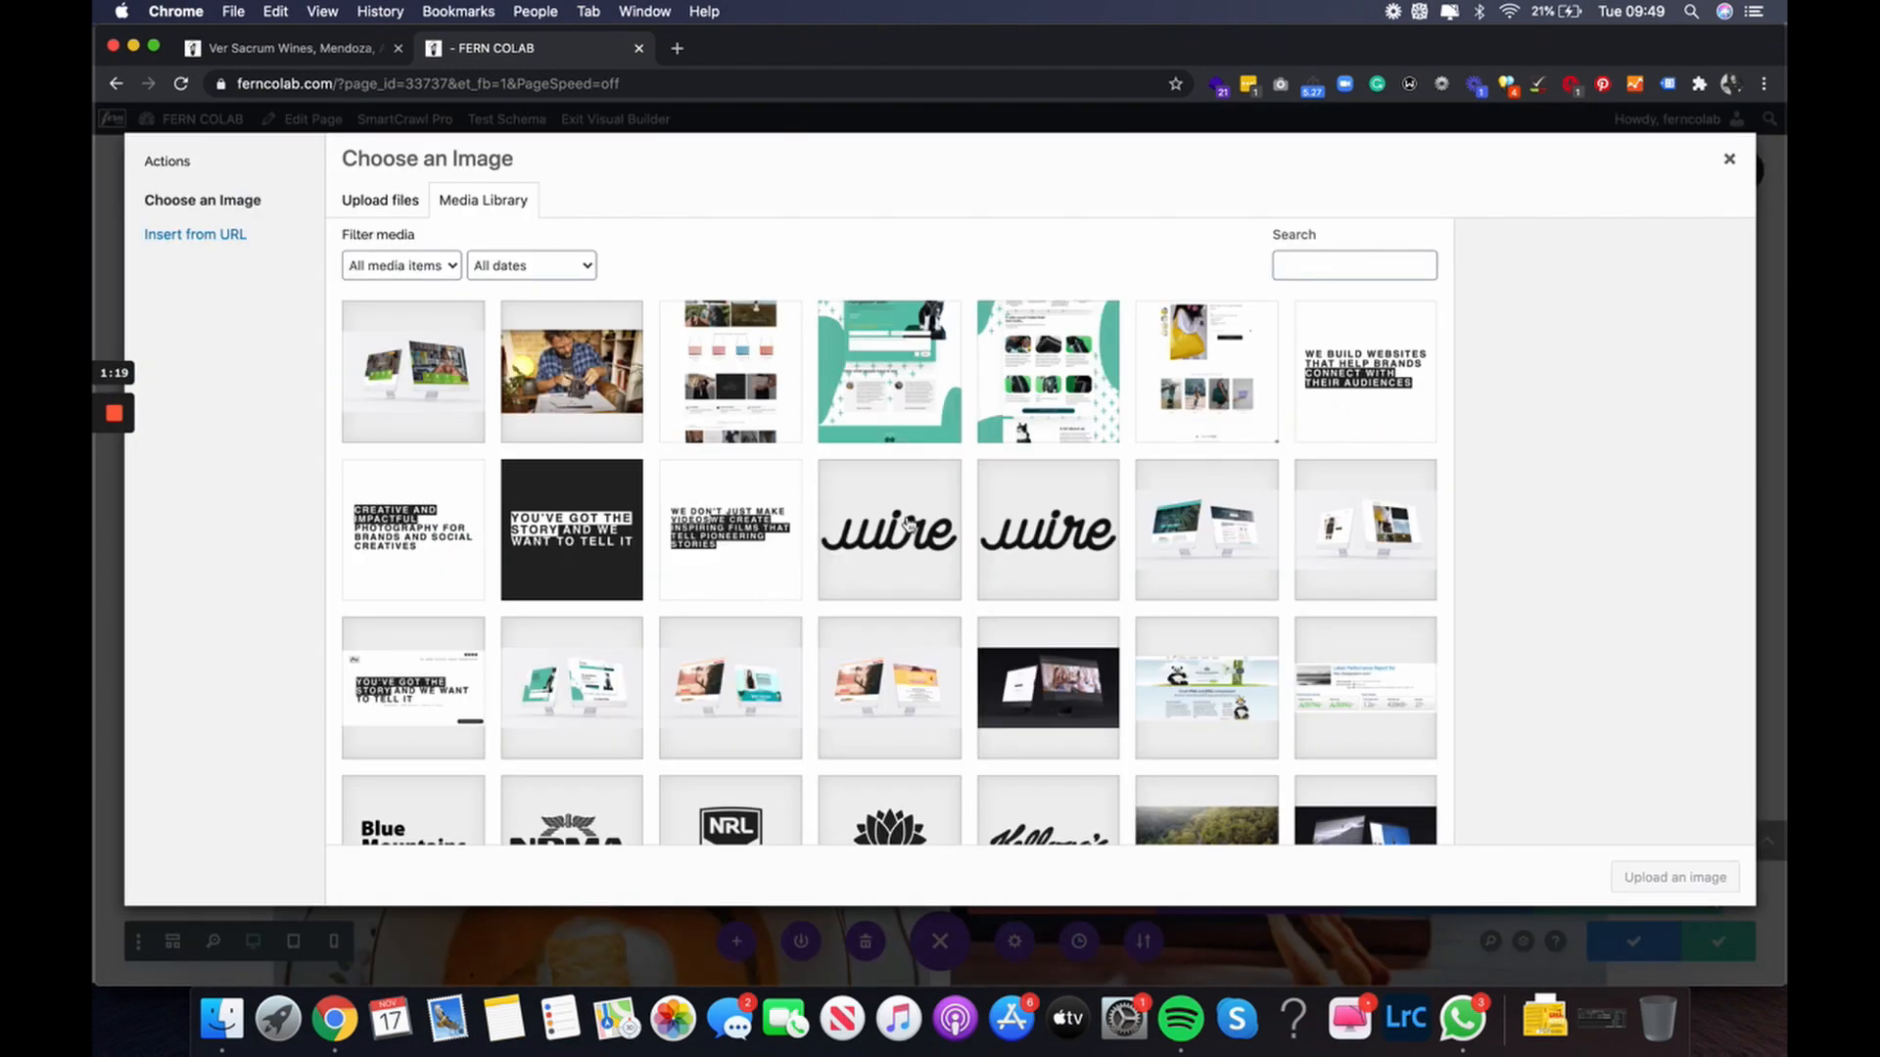
click(987, 405)
click(1653, 887)
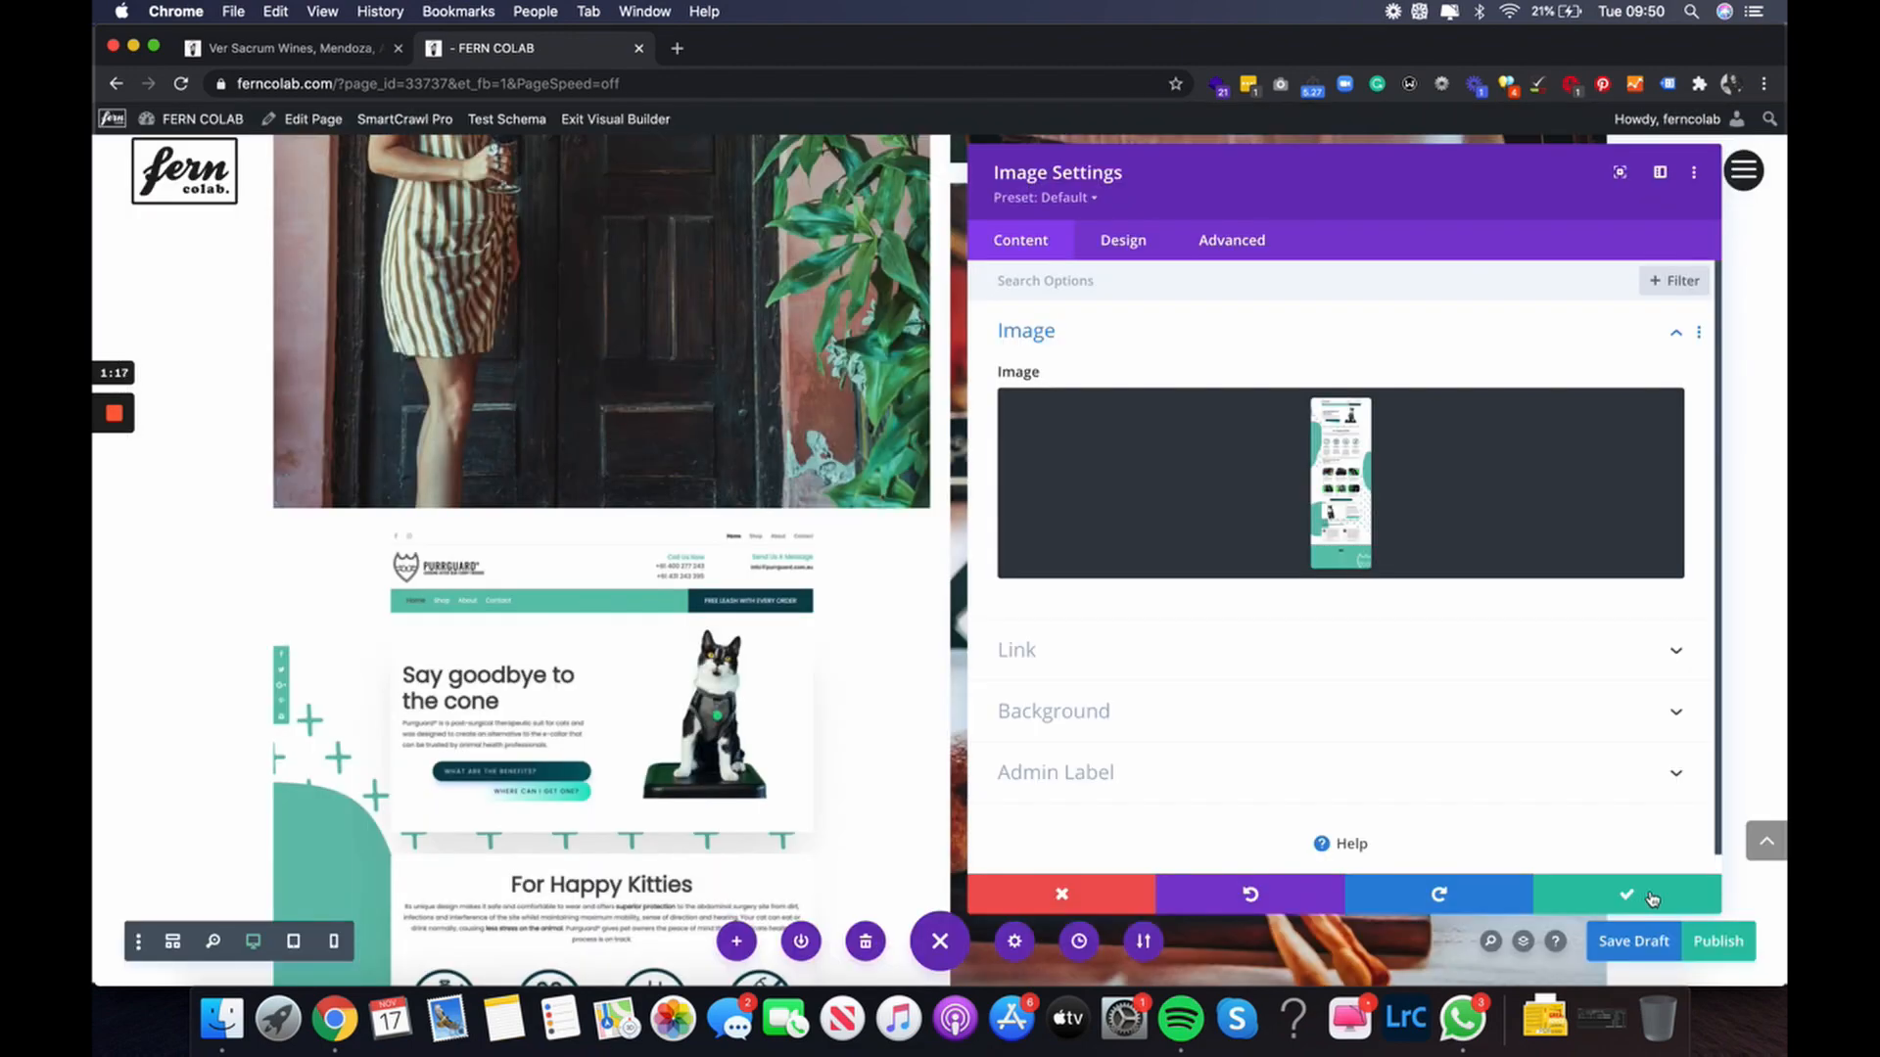
click(1646, 907)
Review the gallery with the replaced image, then exit the Visual Builder and discard all unsaved changes.
scroll(1645, 897, down, 10)
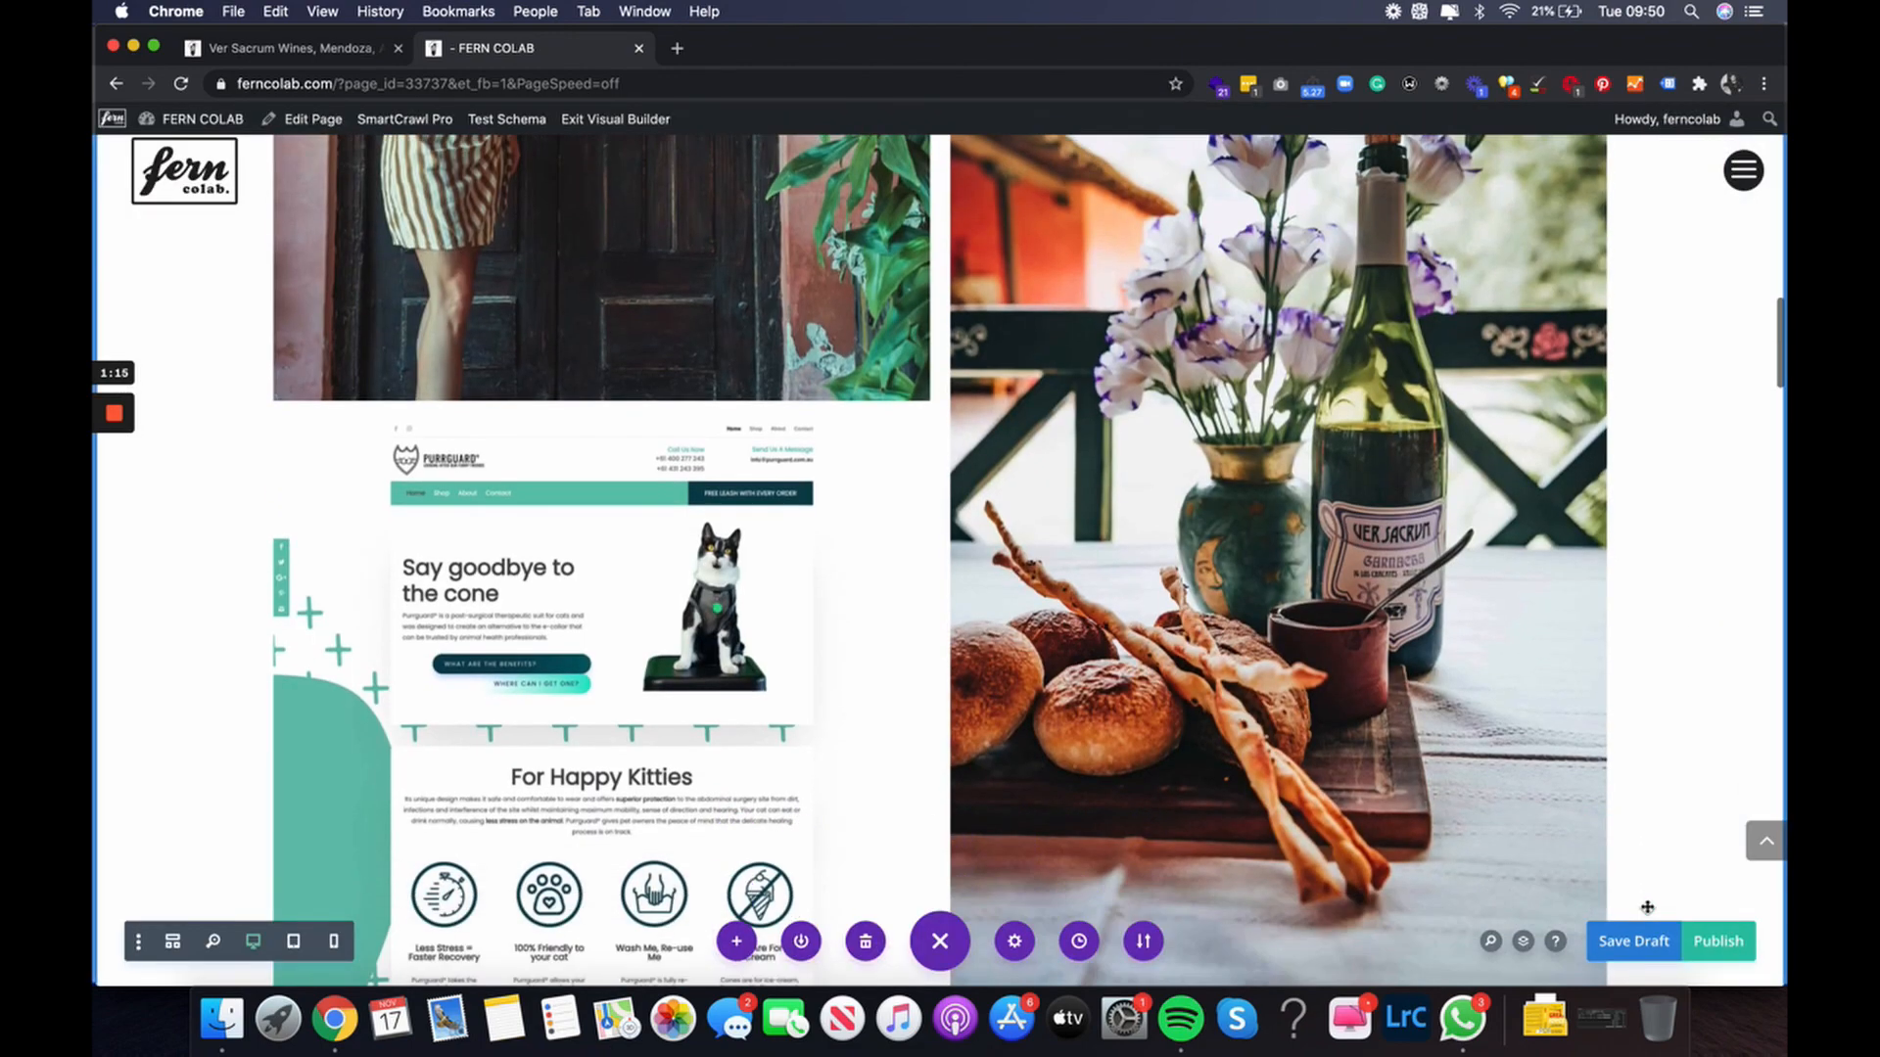
scroll(987, 652, down, 10)
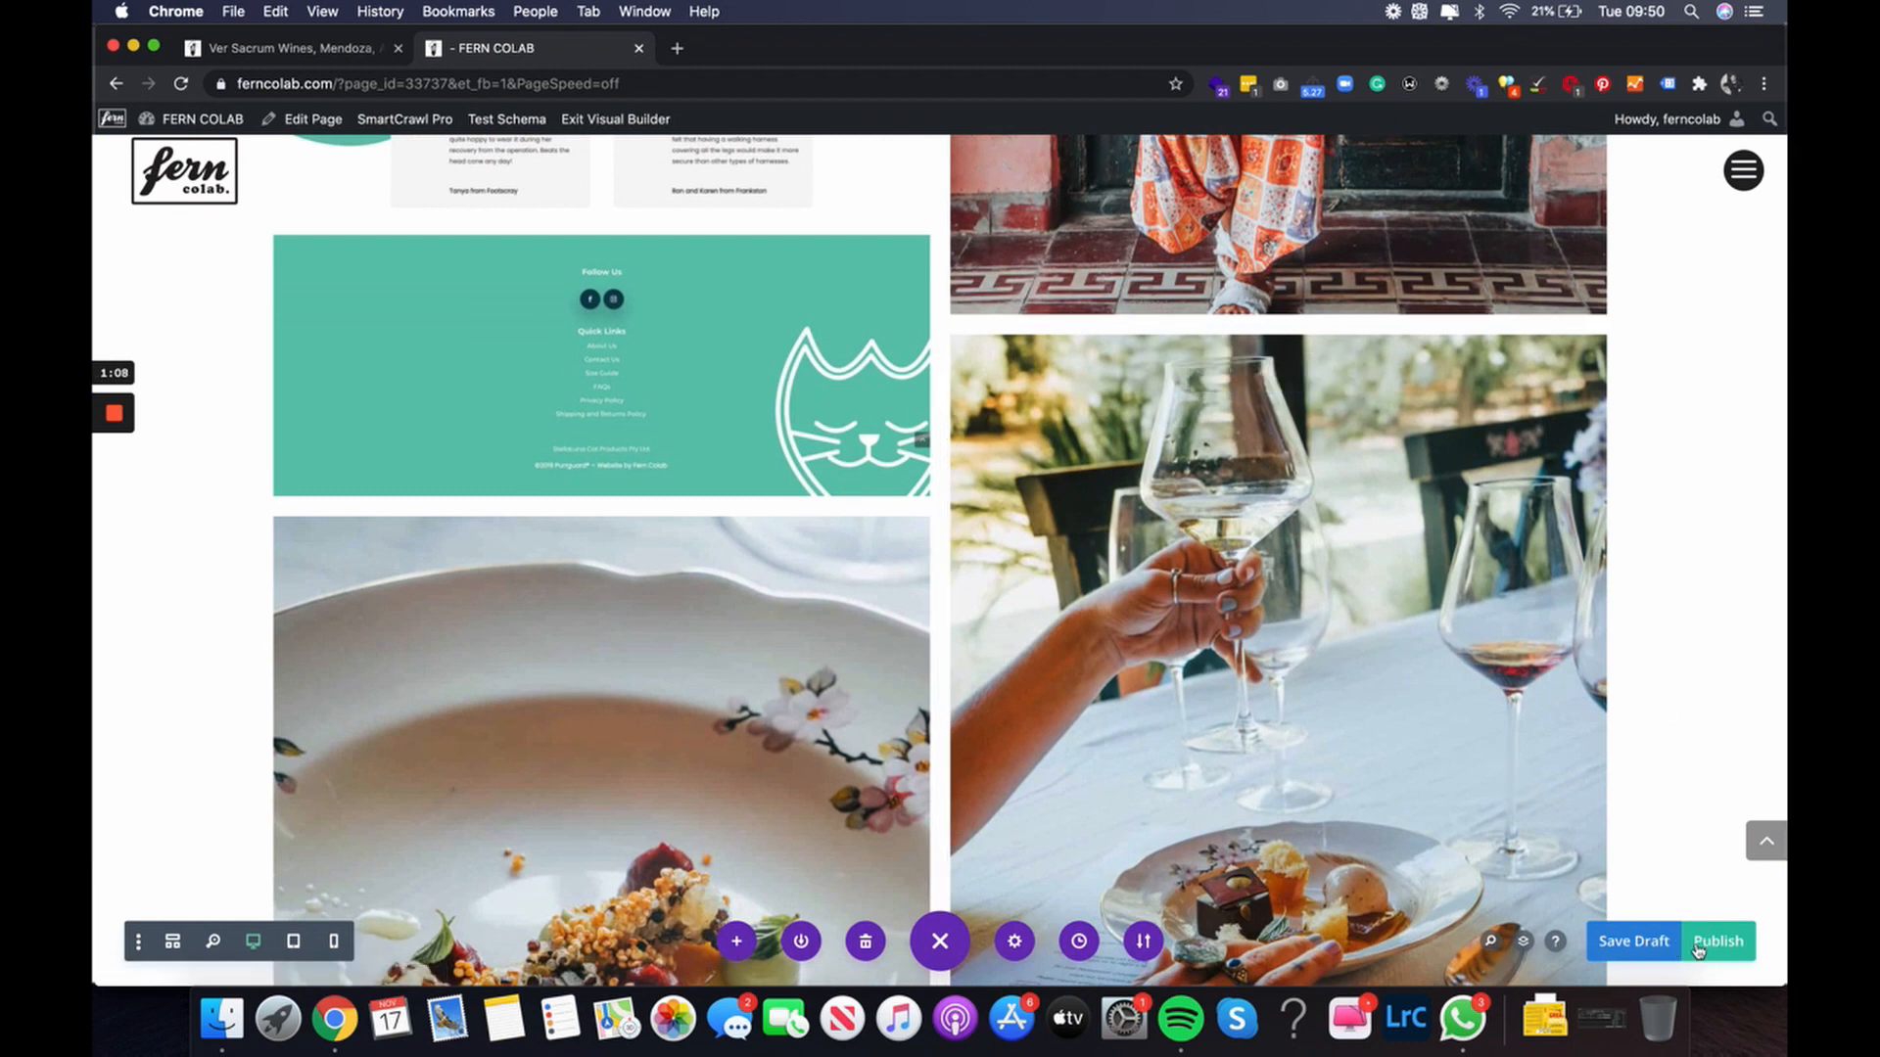
scroll(1678, 750, up, 5)
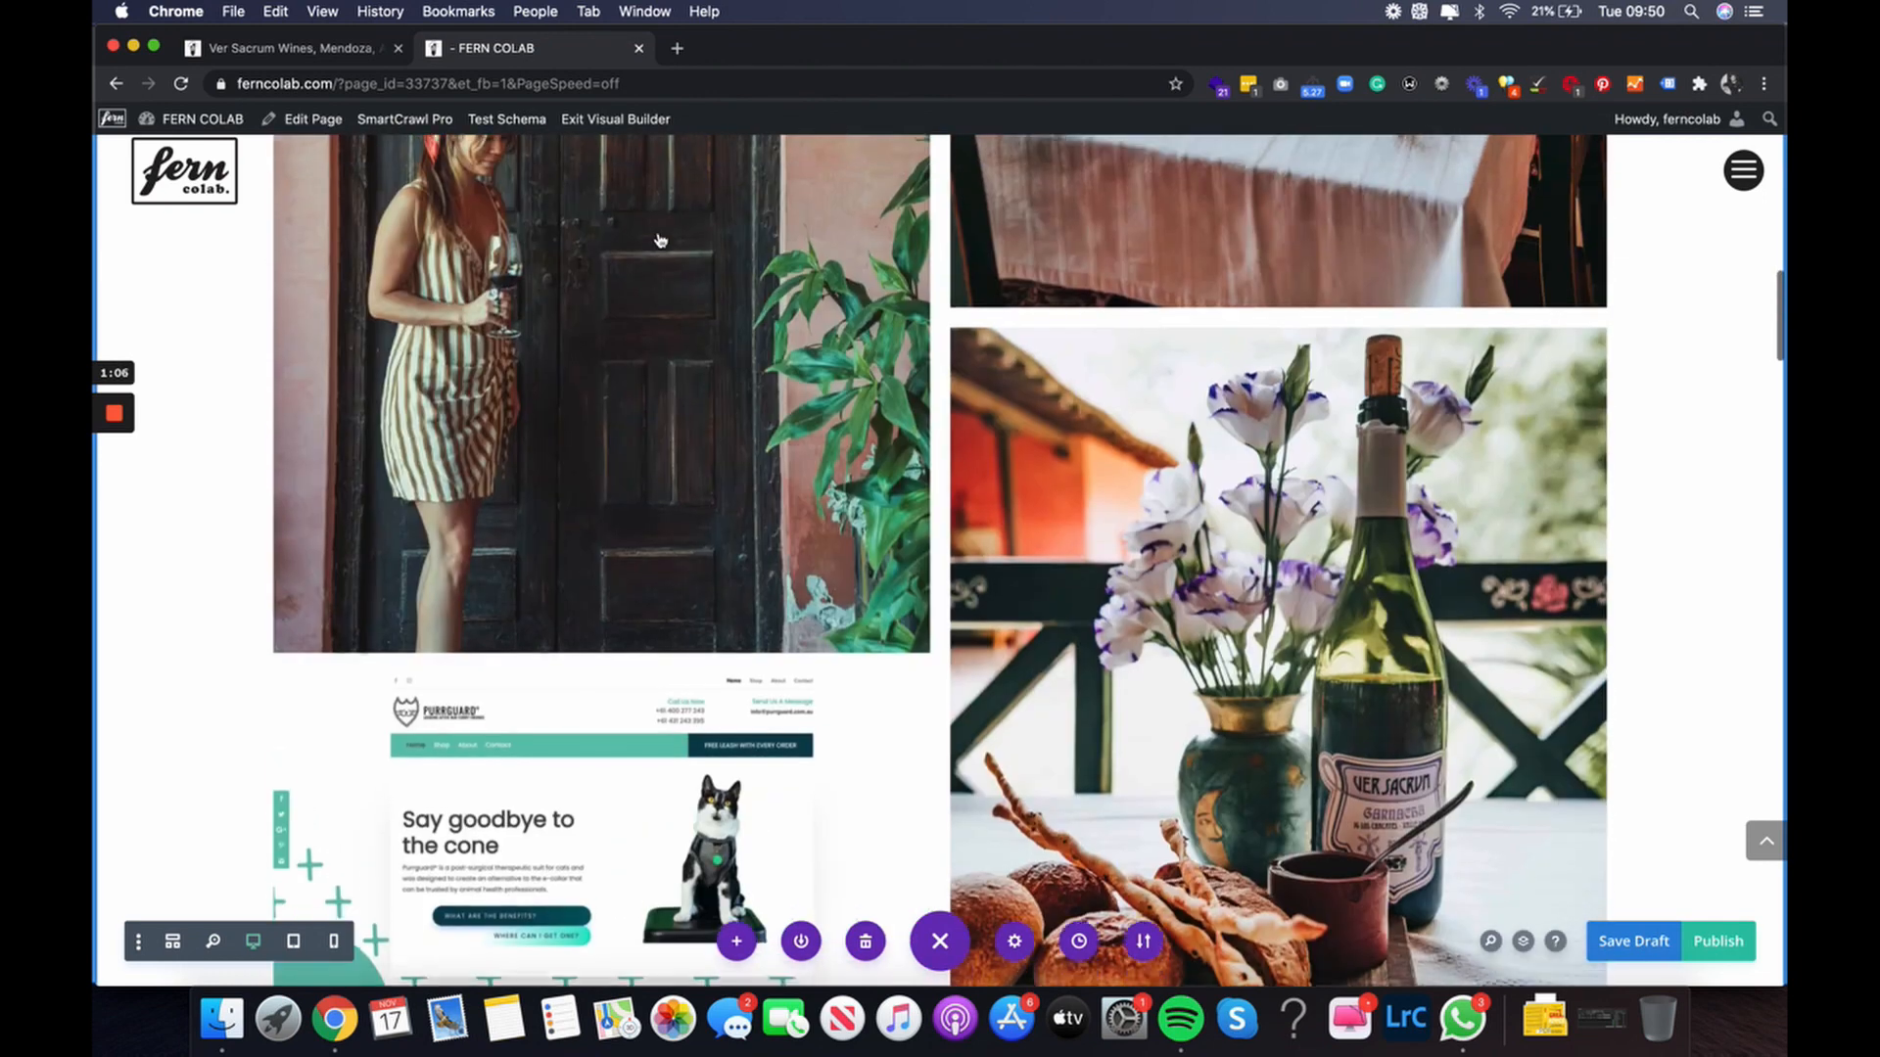
click(657, 128)
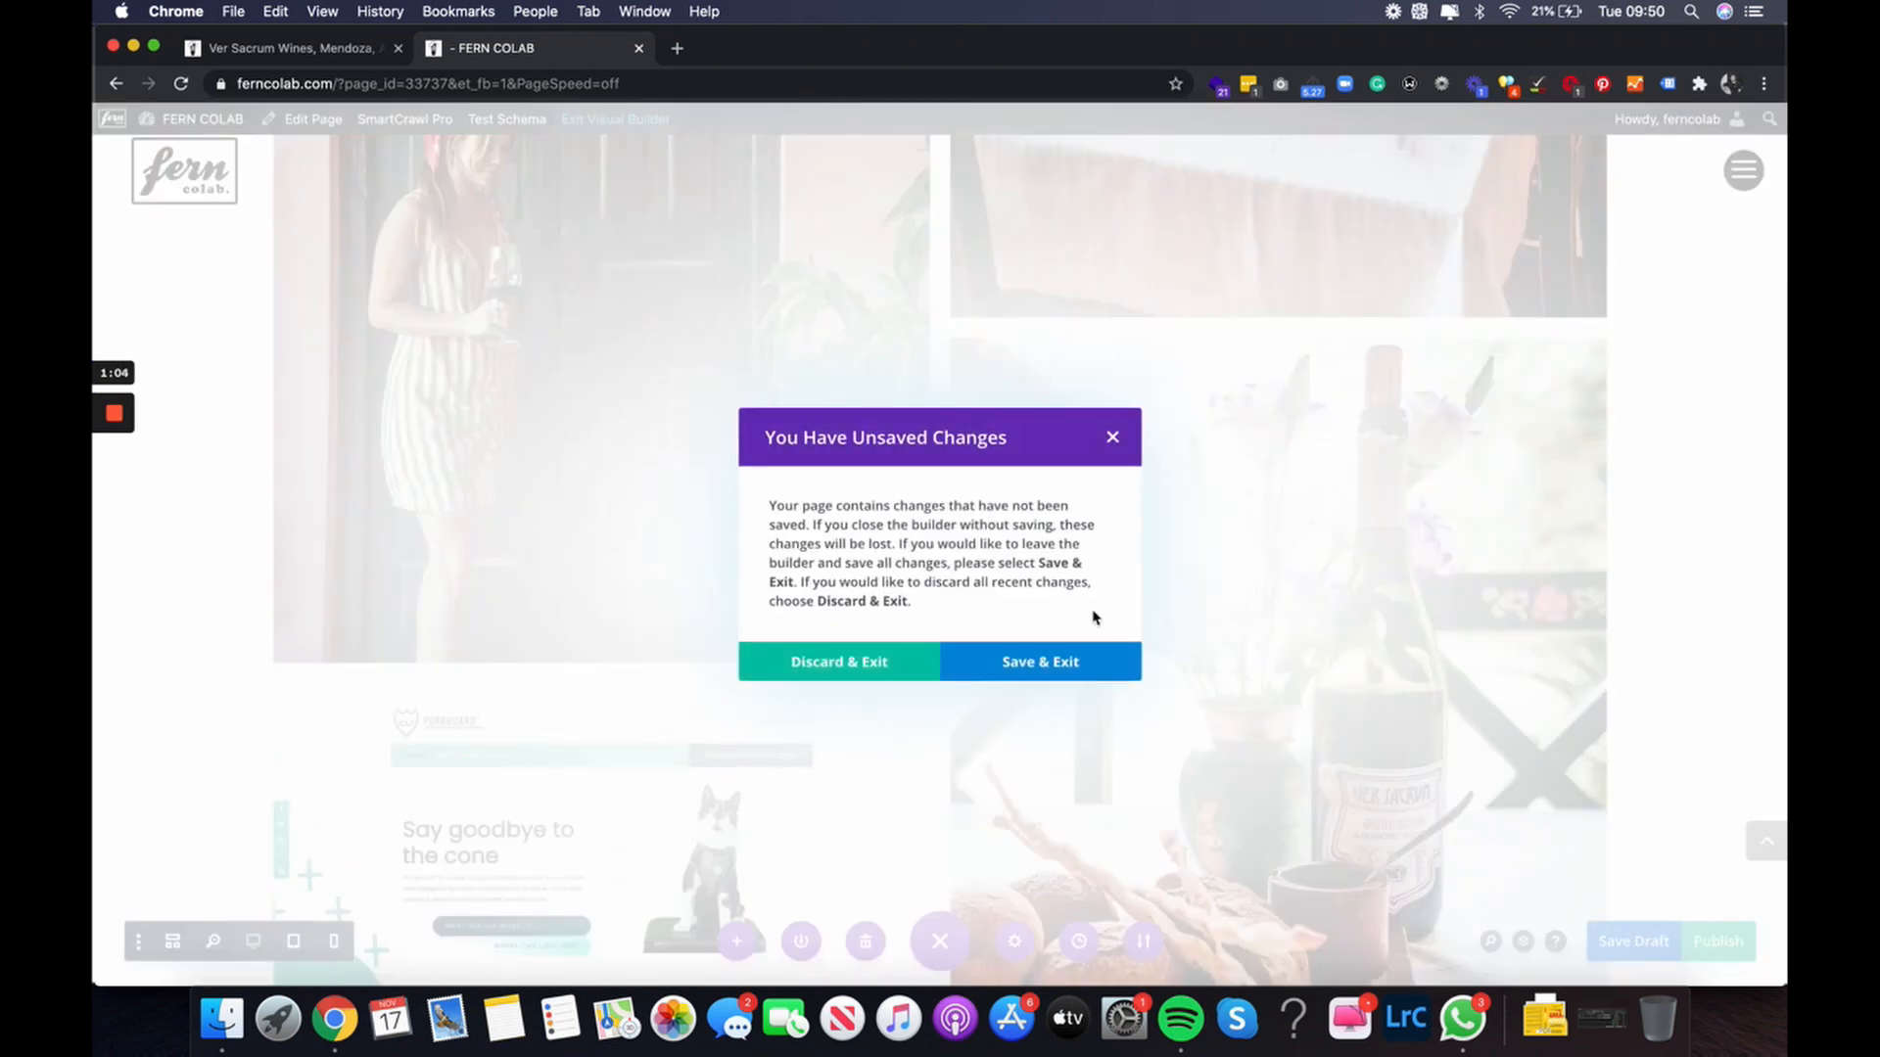
click(889, 666)
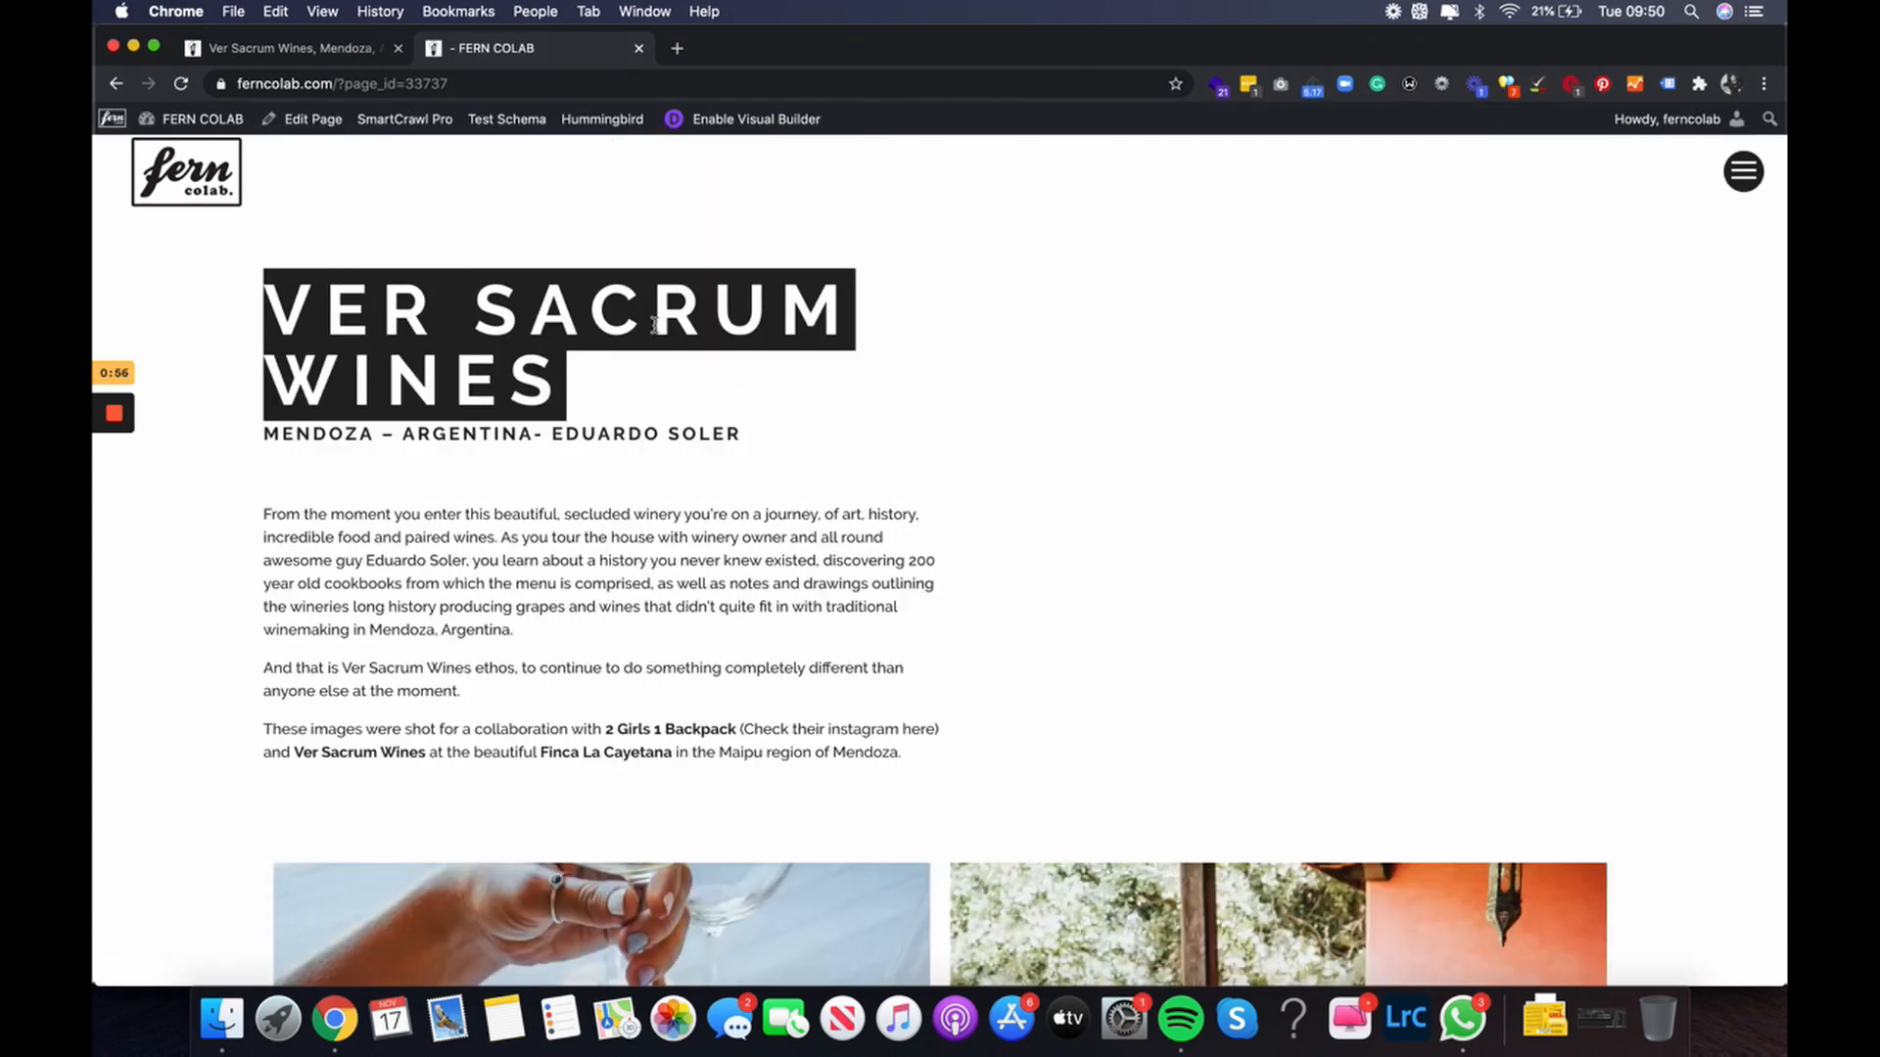
mouse_move(97, 390)
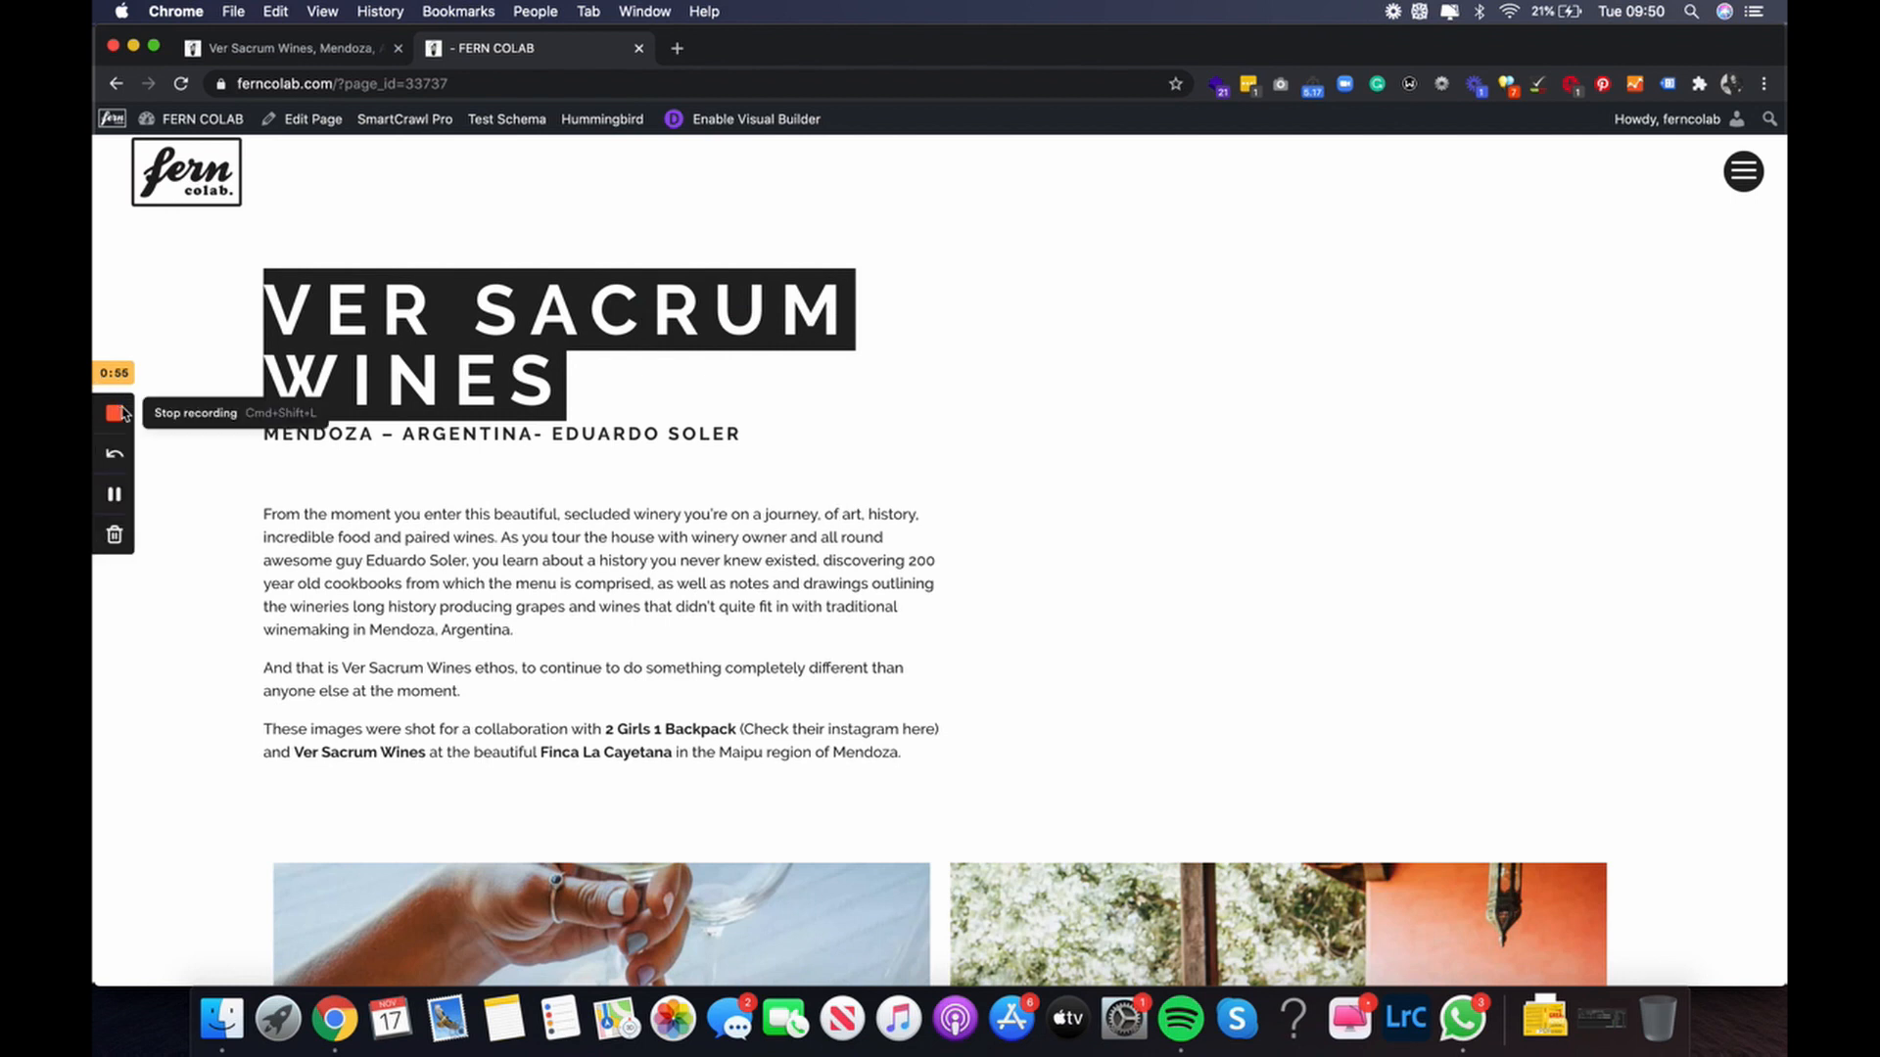